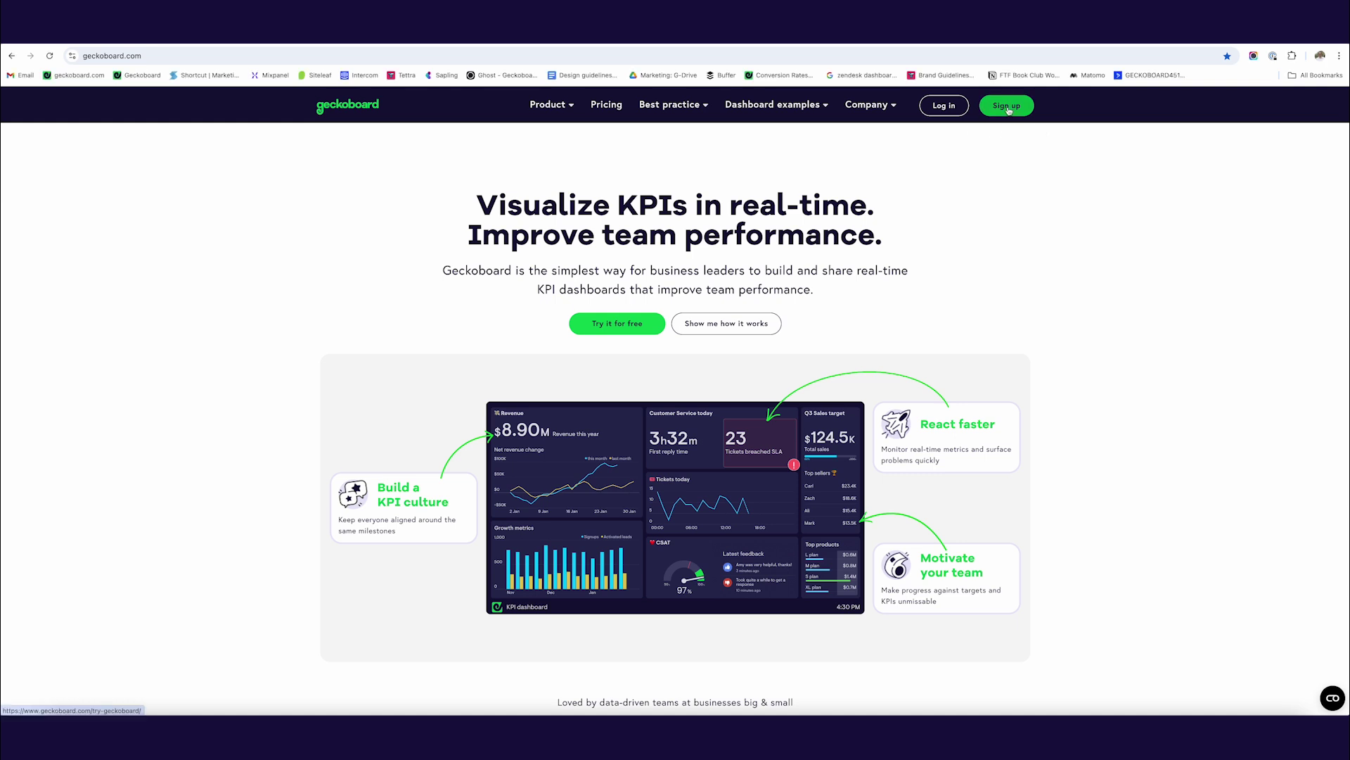
Log in and start an "Ad spend" widget on the new dashboard from the LinkedIn Ads source, searching the sources for "link"
left_click(944, 106)
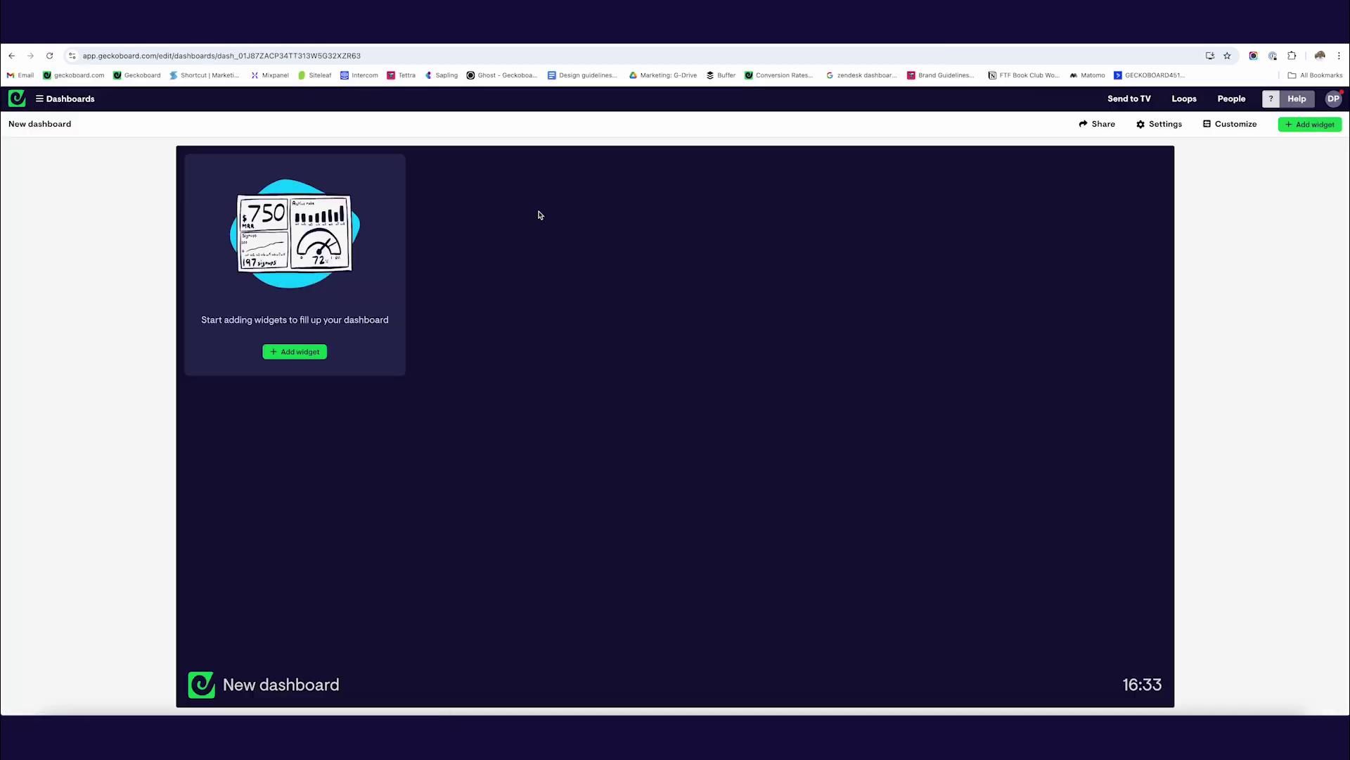
left_click(295, 352)
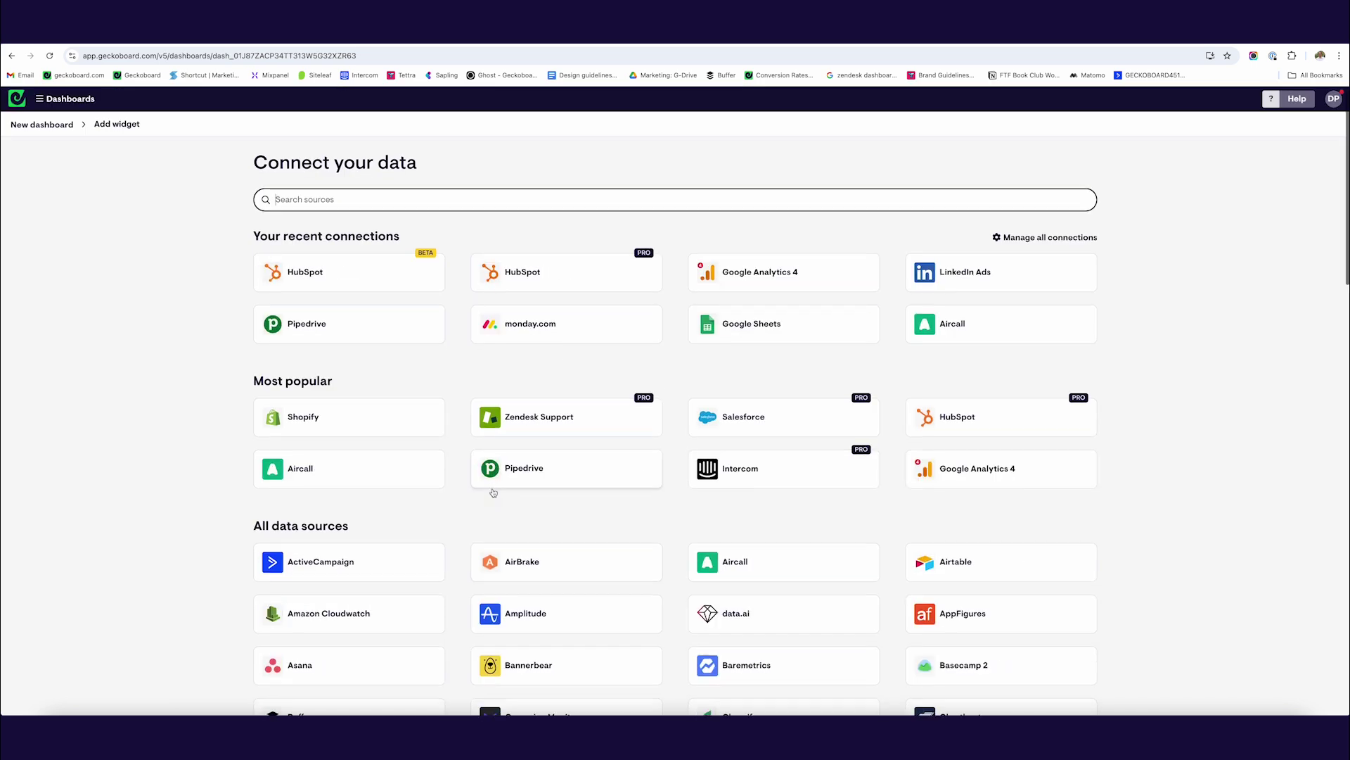
scroll(371, 401, "down", 3)
scroll(782, 504, "down", 2)
scroll(780, 504, "up", 4)
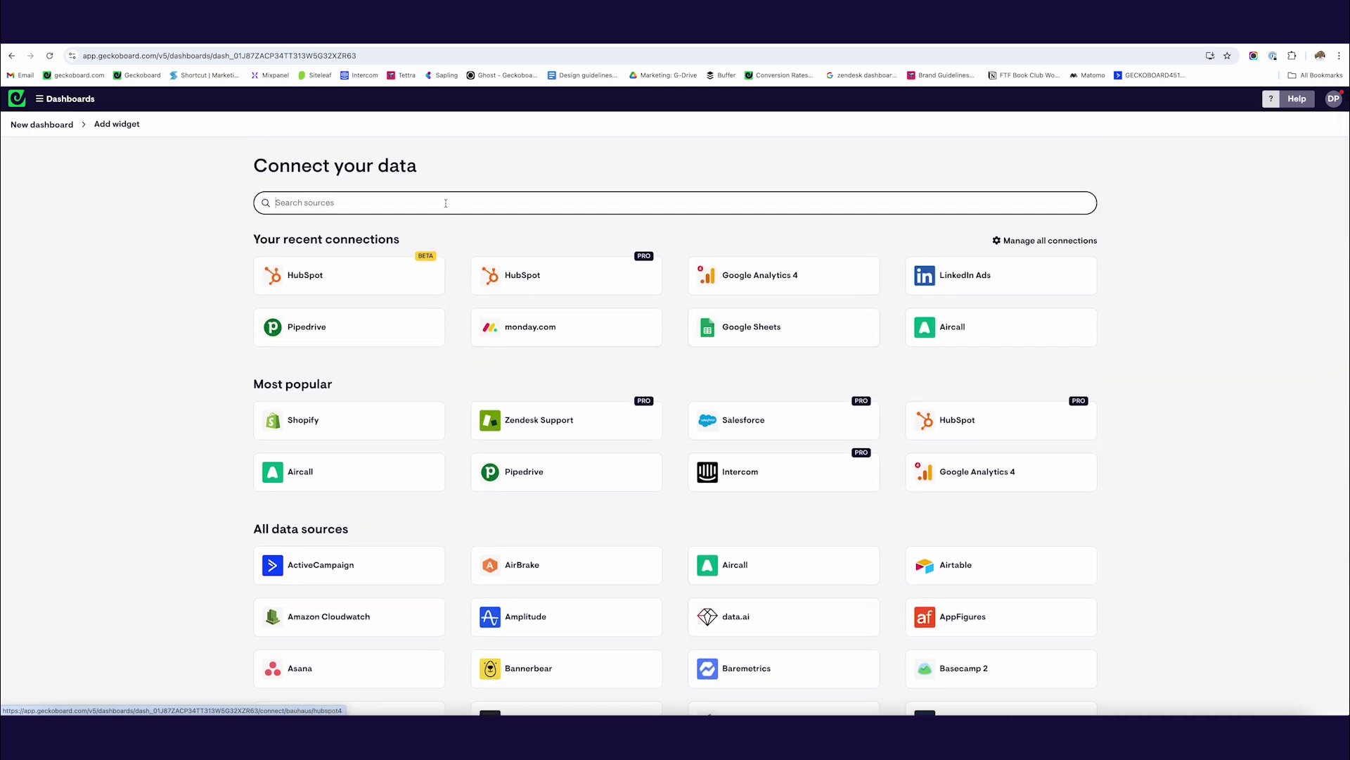
type("link")
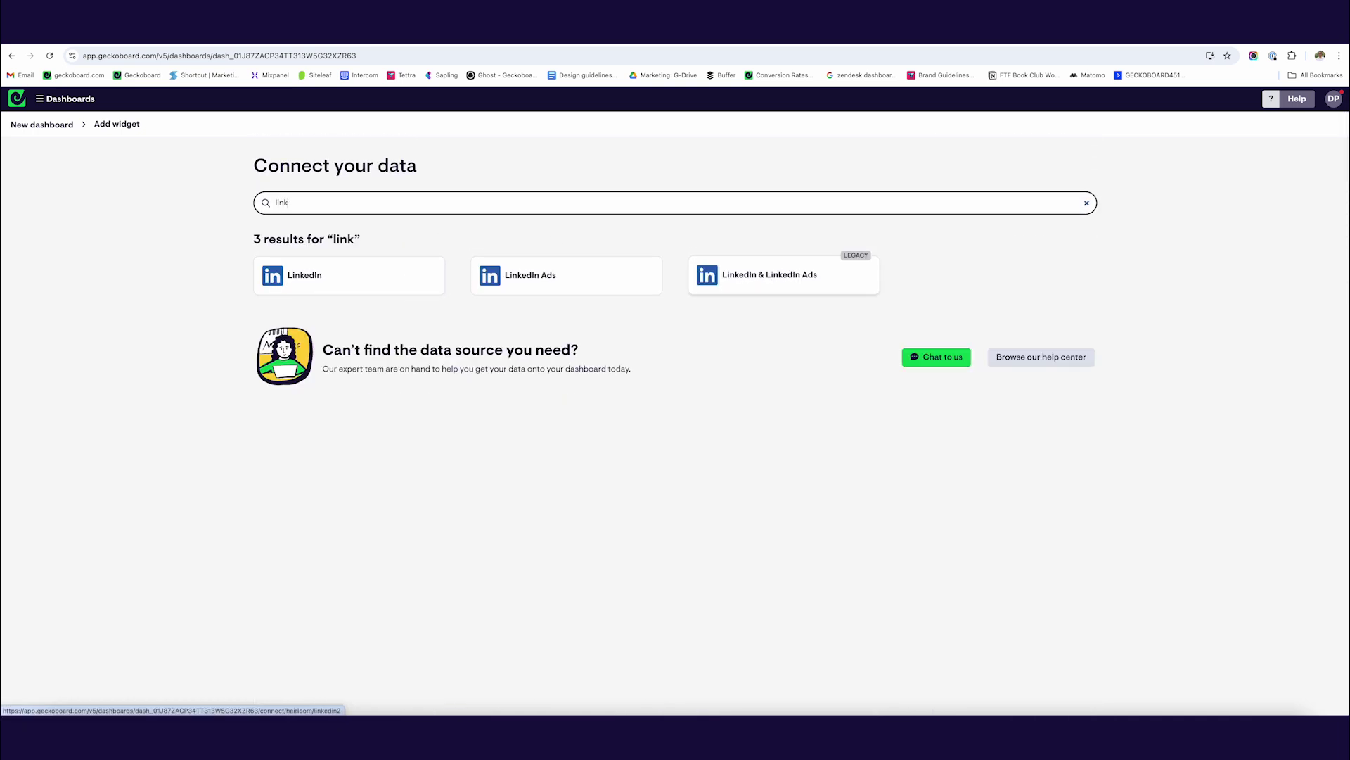
left_click(545, 279)
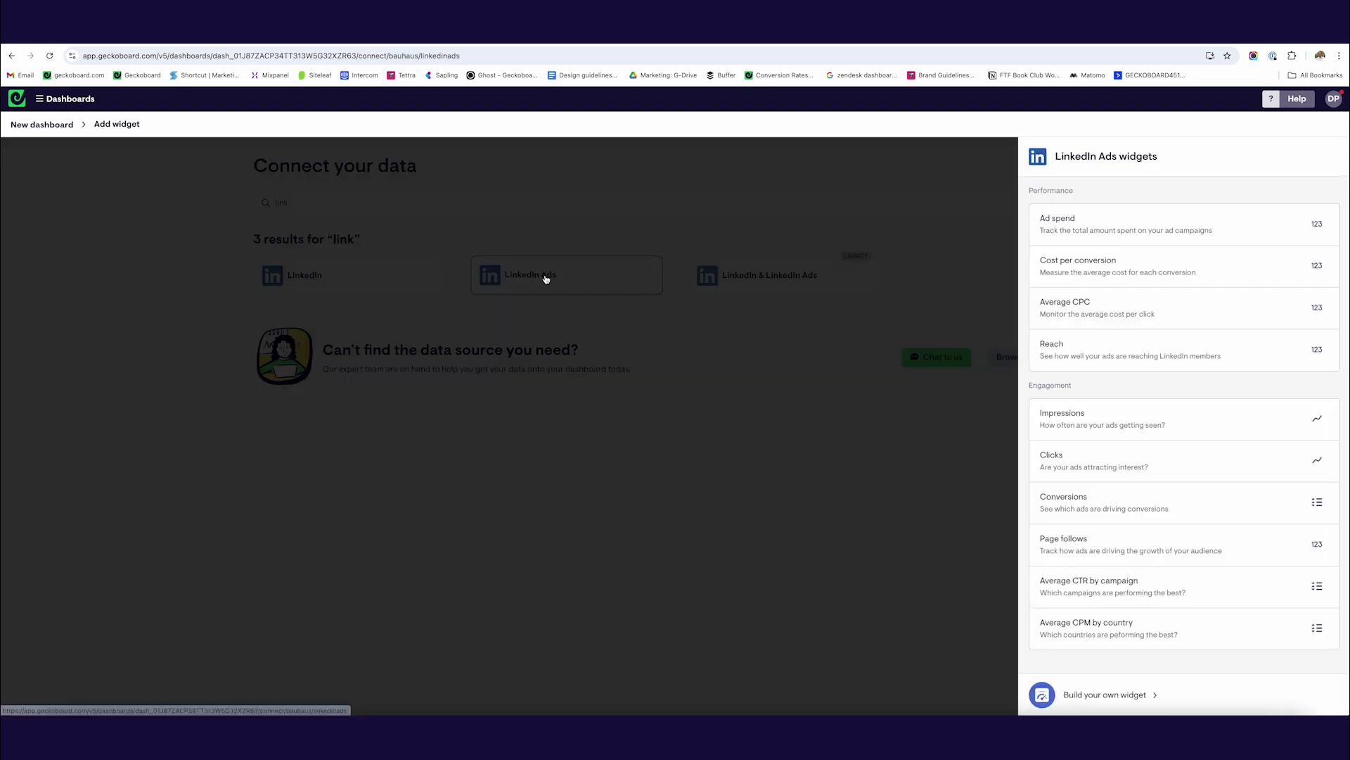
left_click(1195, 227)
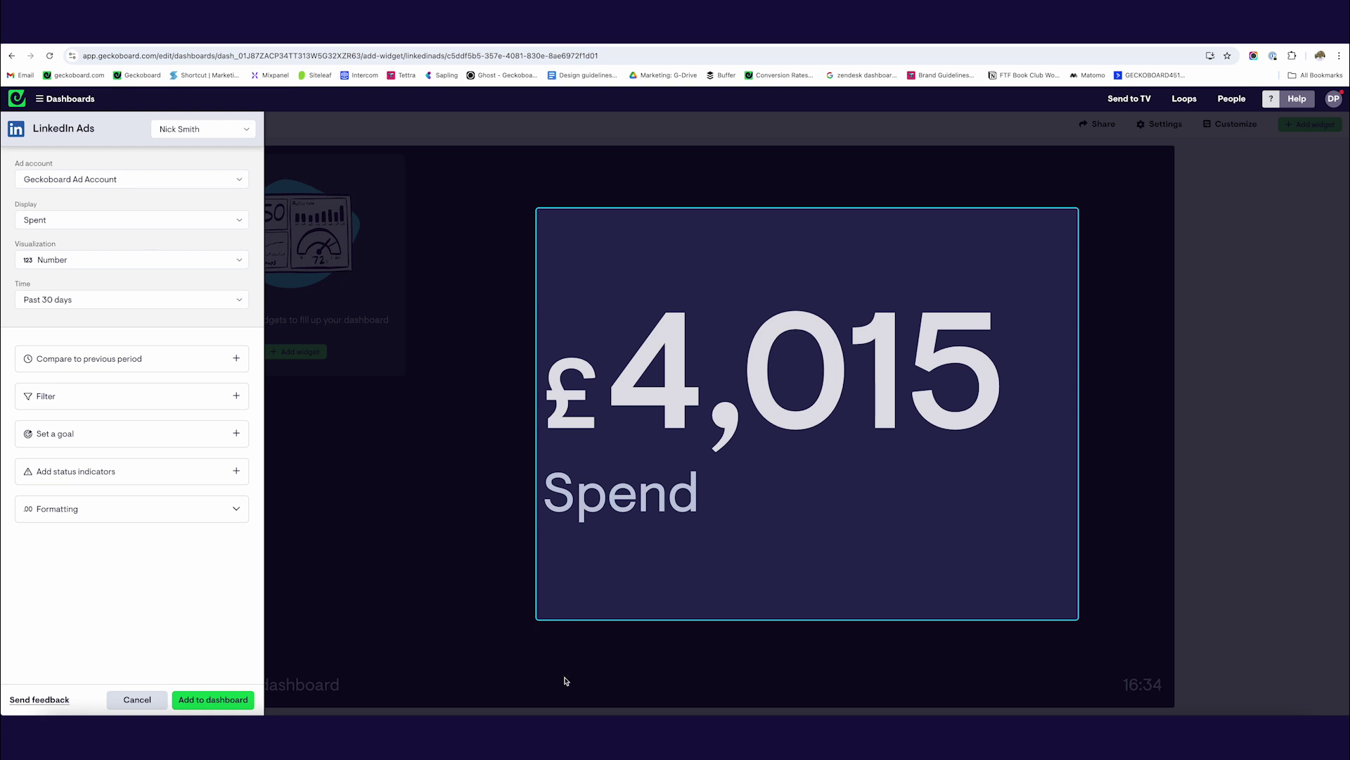
Set the spend widget's time to Past 7 days, compare it to the previous 7 days by amount, and add it to the dashboard
left_click(113, 307)
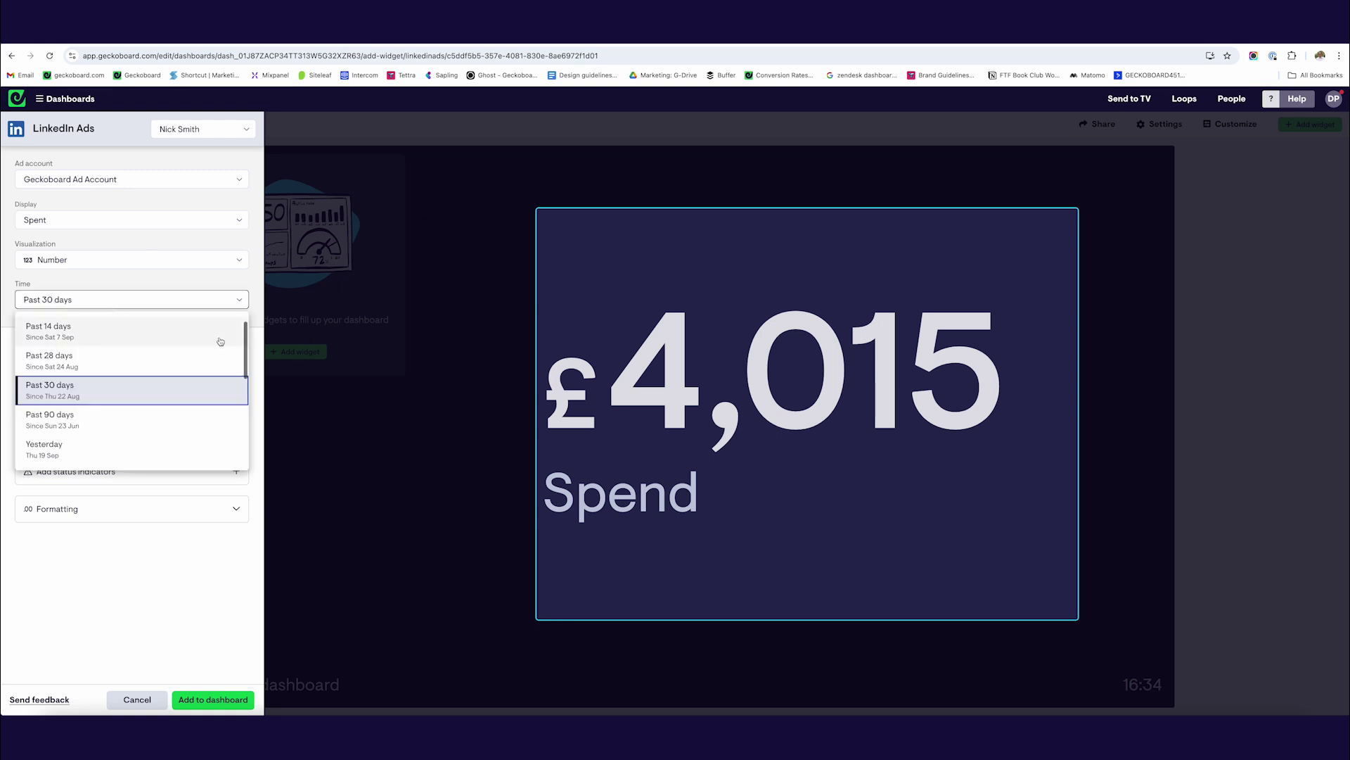
scroll(158, 358, "up", 1)
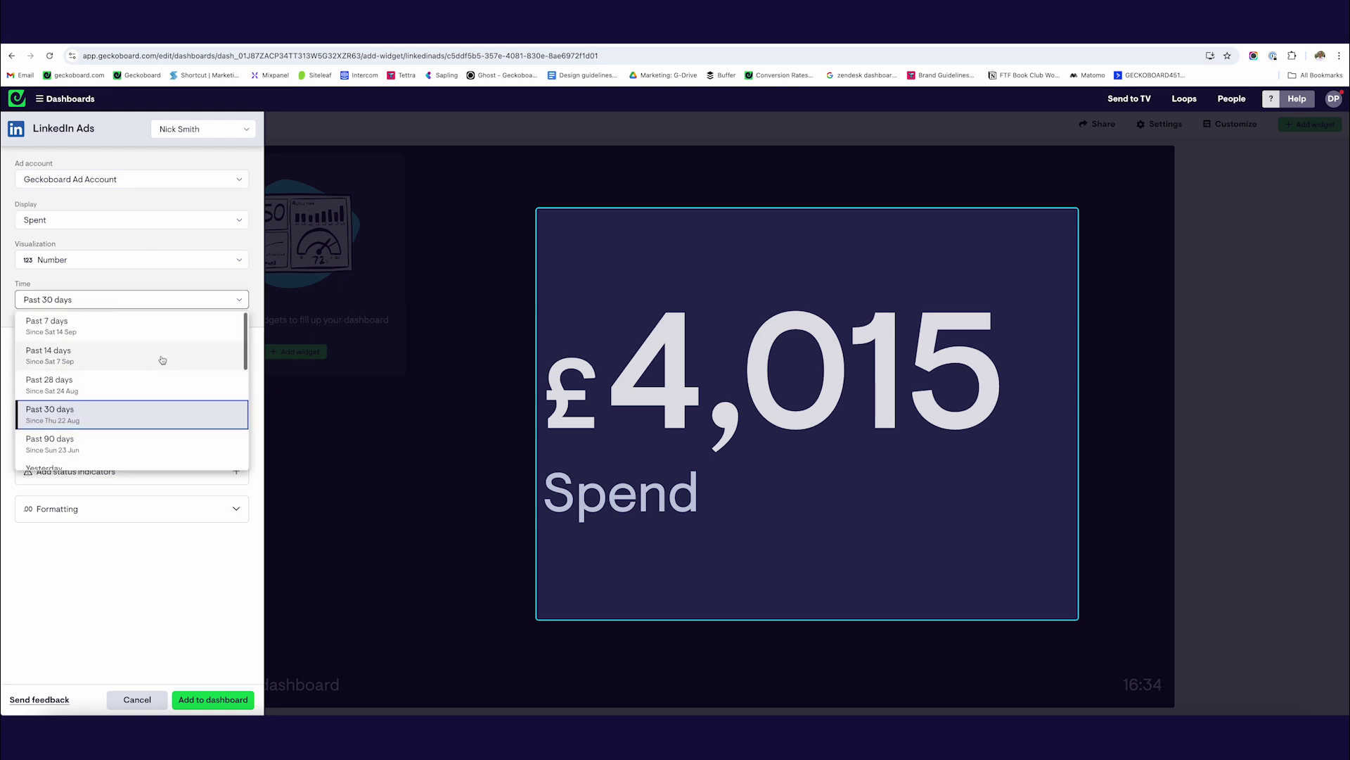
left_click(121, 327)
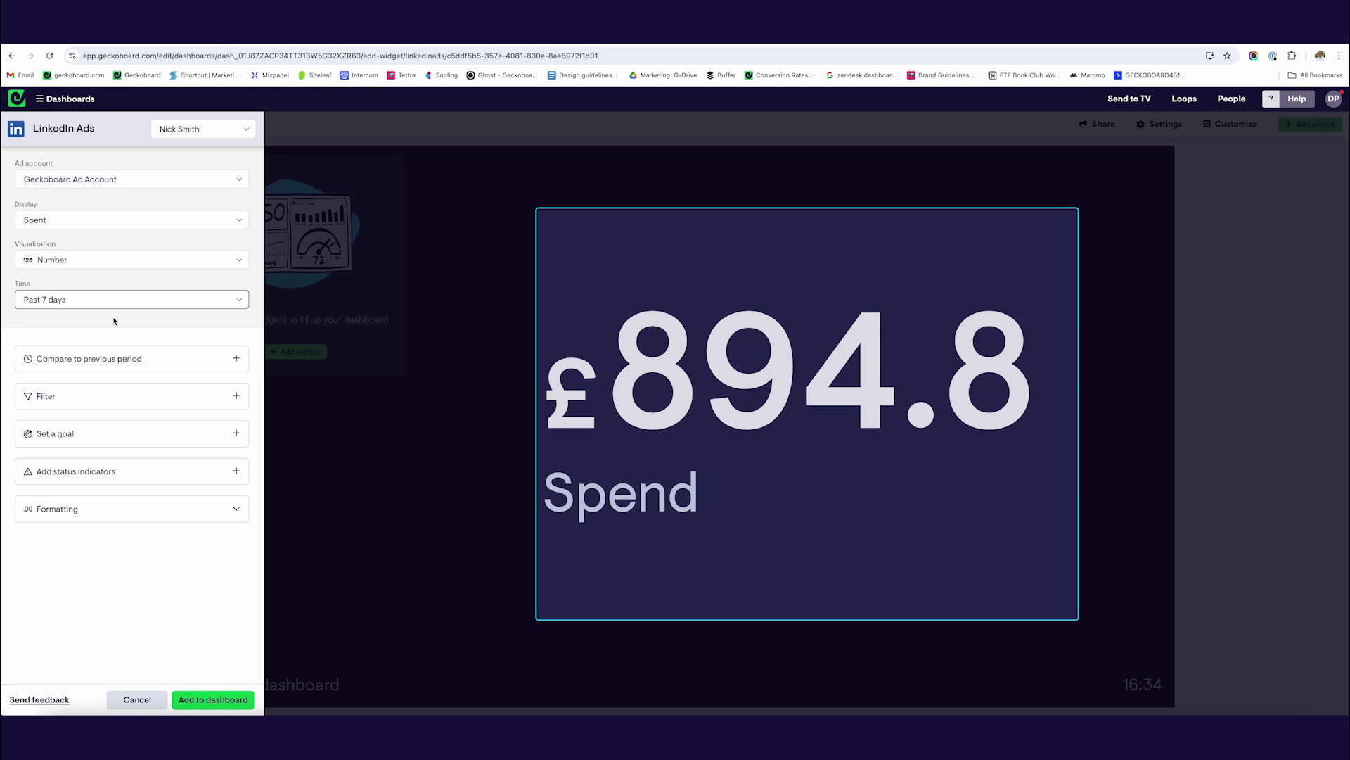
left_click(118, 364)
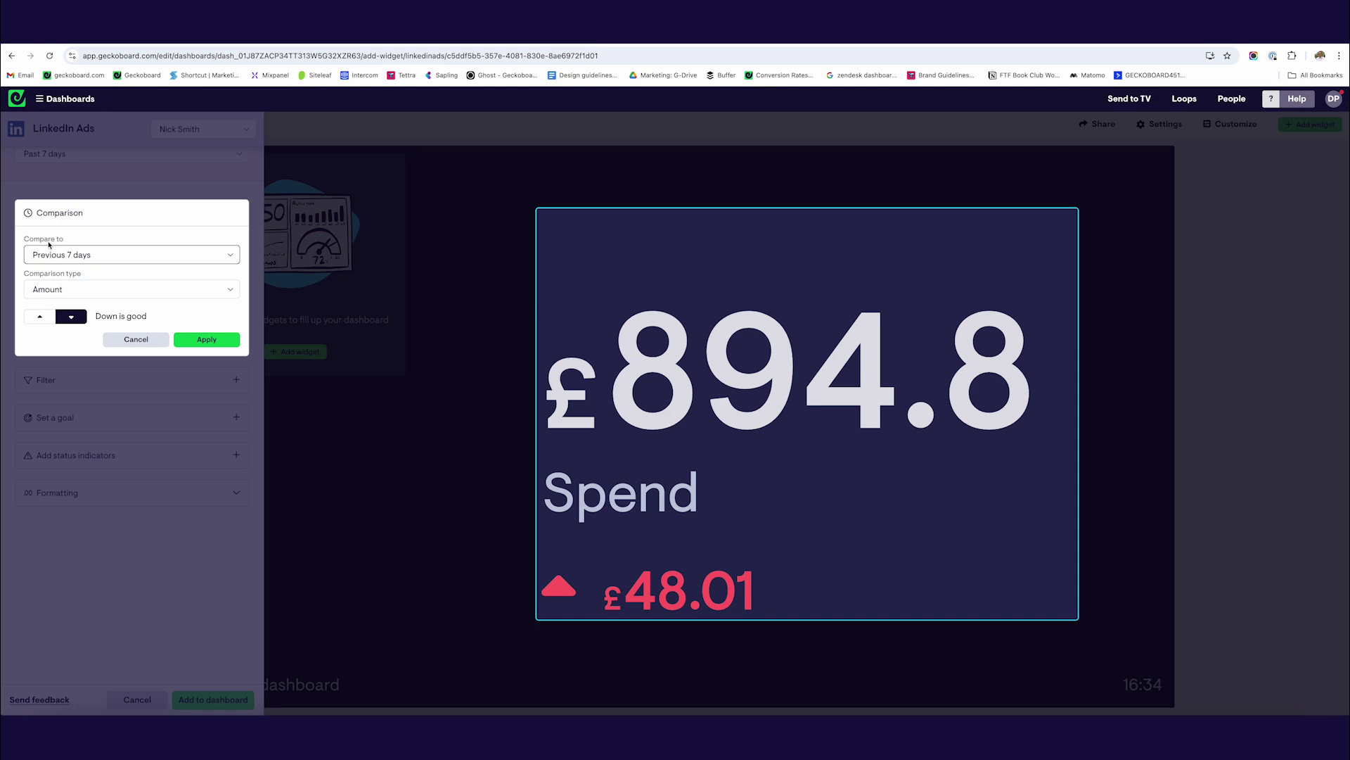
left_click(210, 343)
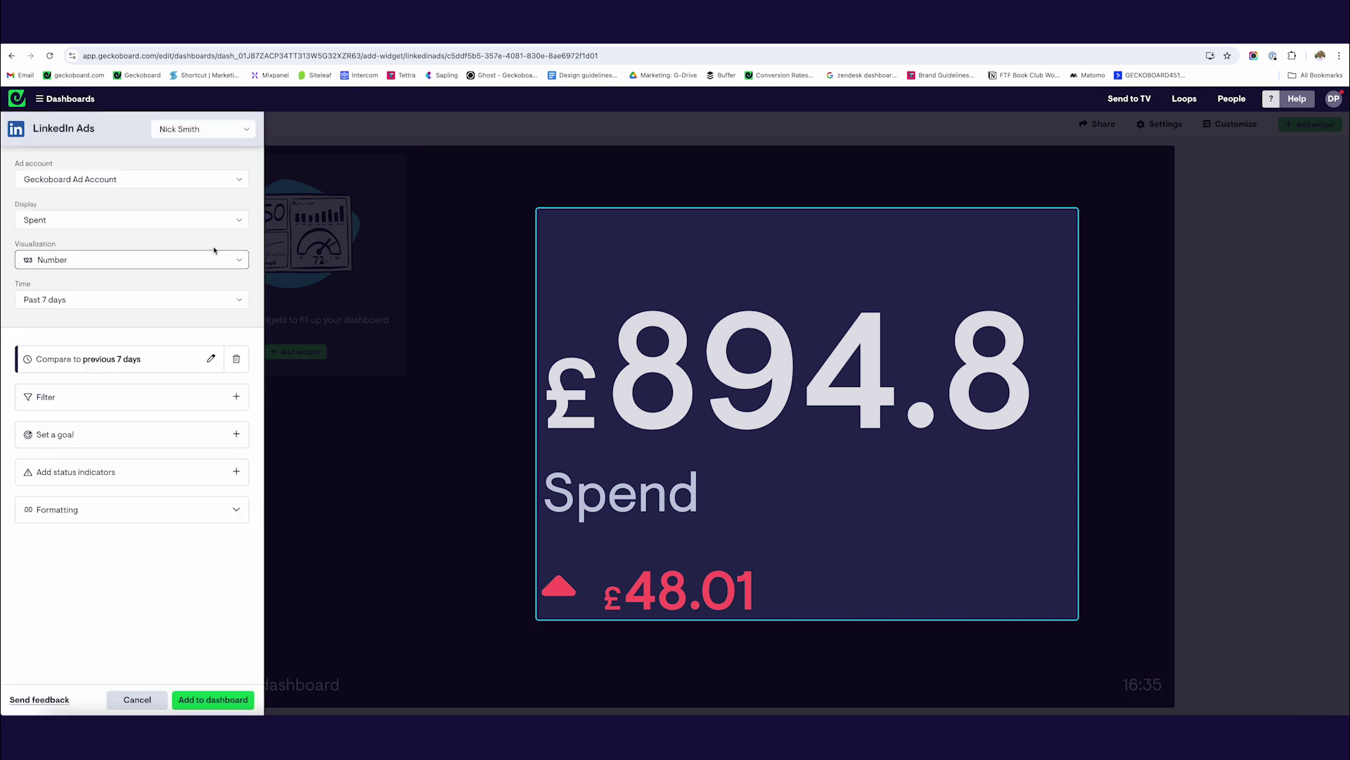
left_click(213, 699)
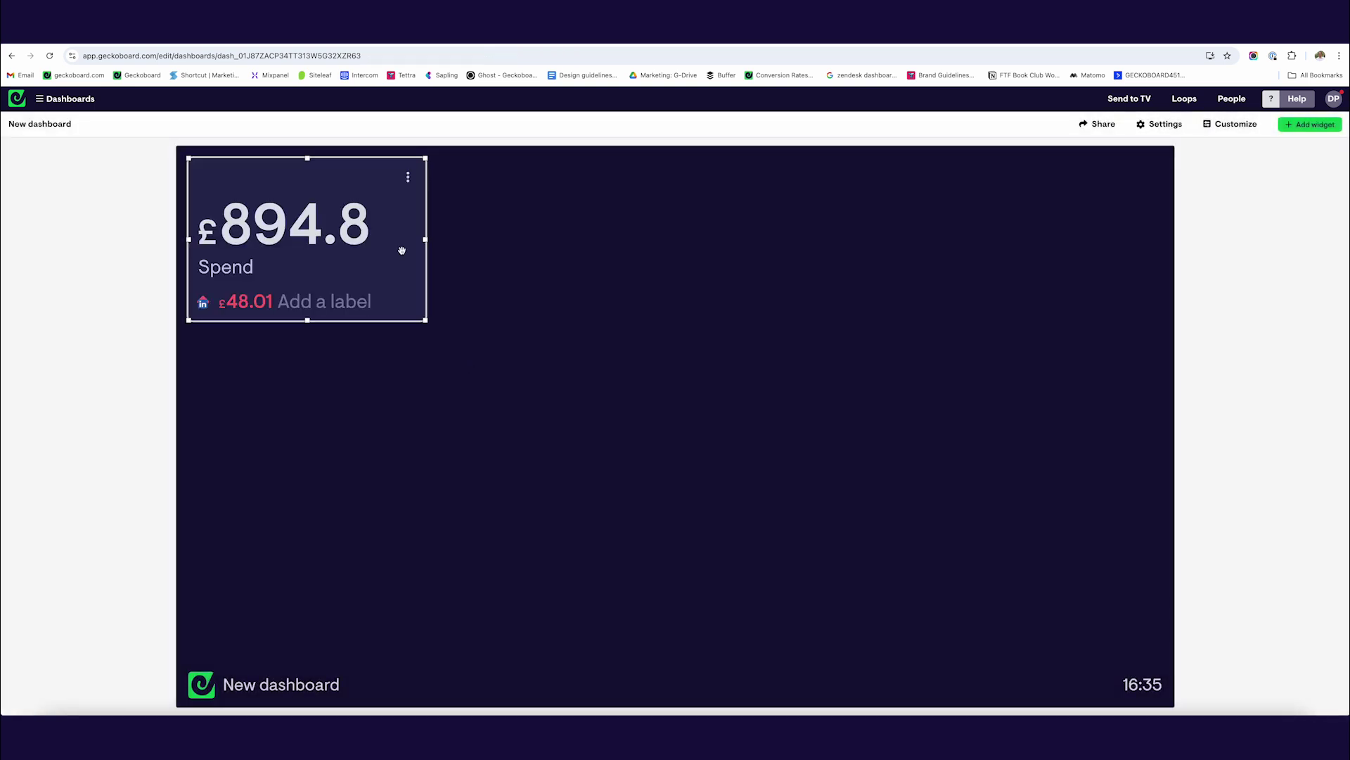
Duplicate the Spend widget and save the copy with its visualization changed to Line Chart
left_click(408, 178)
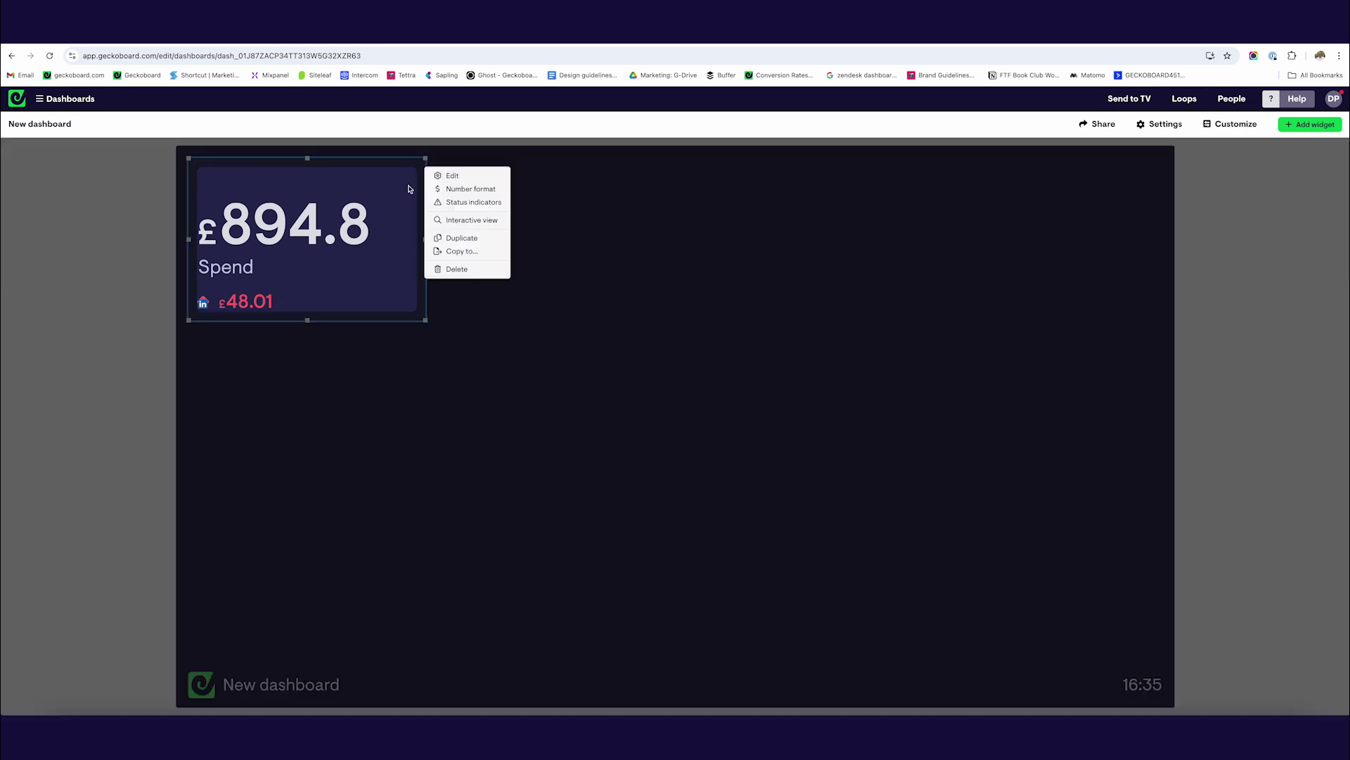
left_click(454, 239)
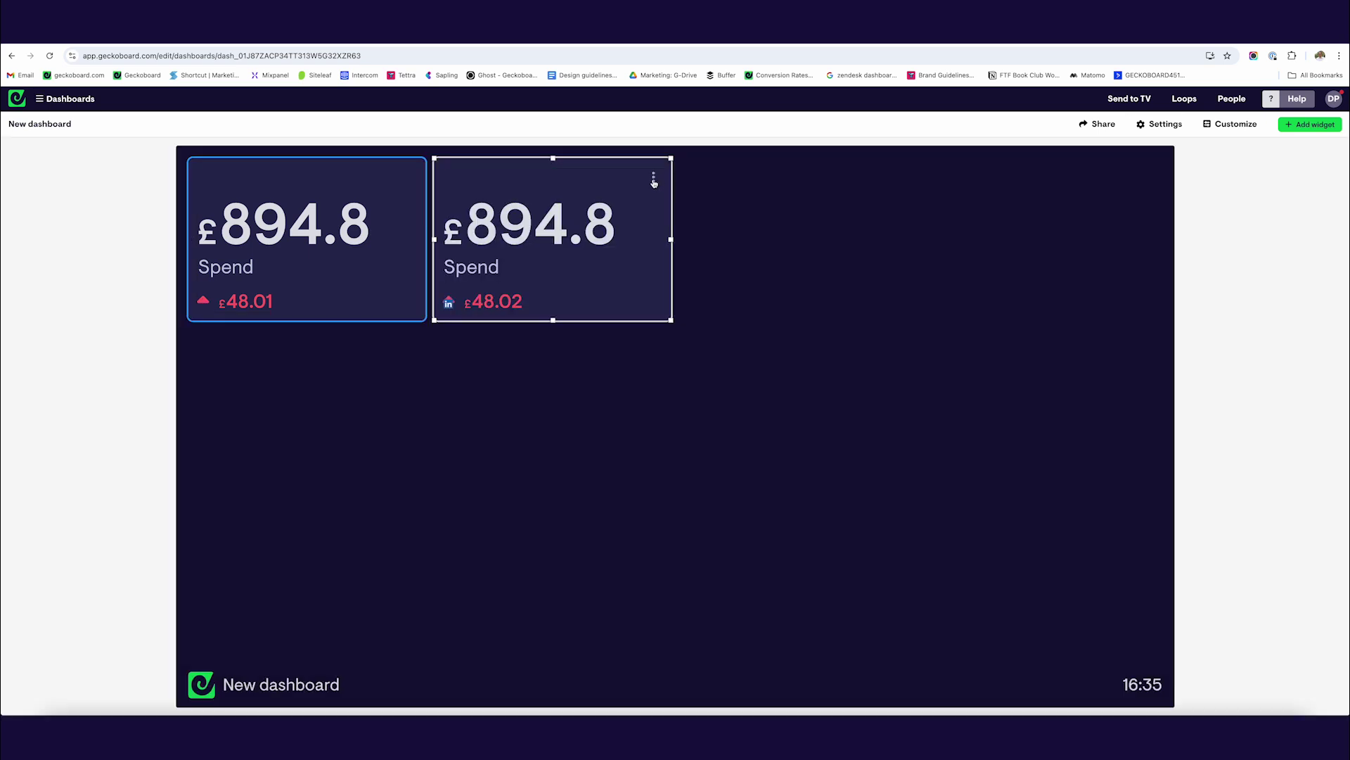
left_click(654, 178)
left_click(701, 182)
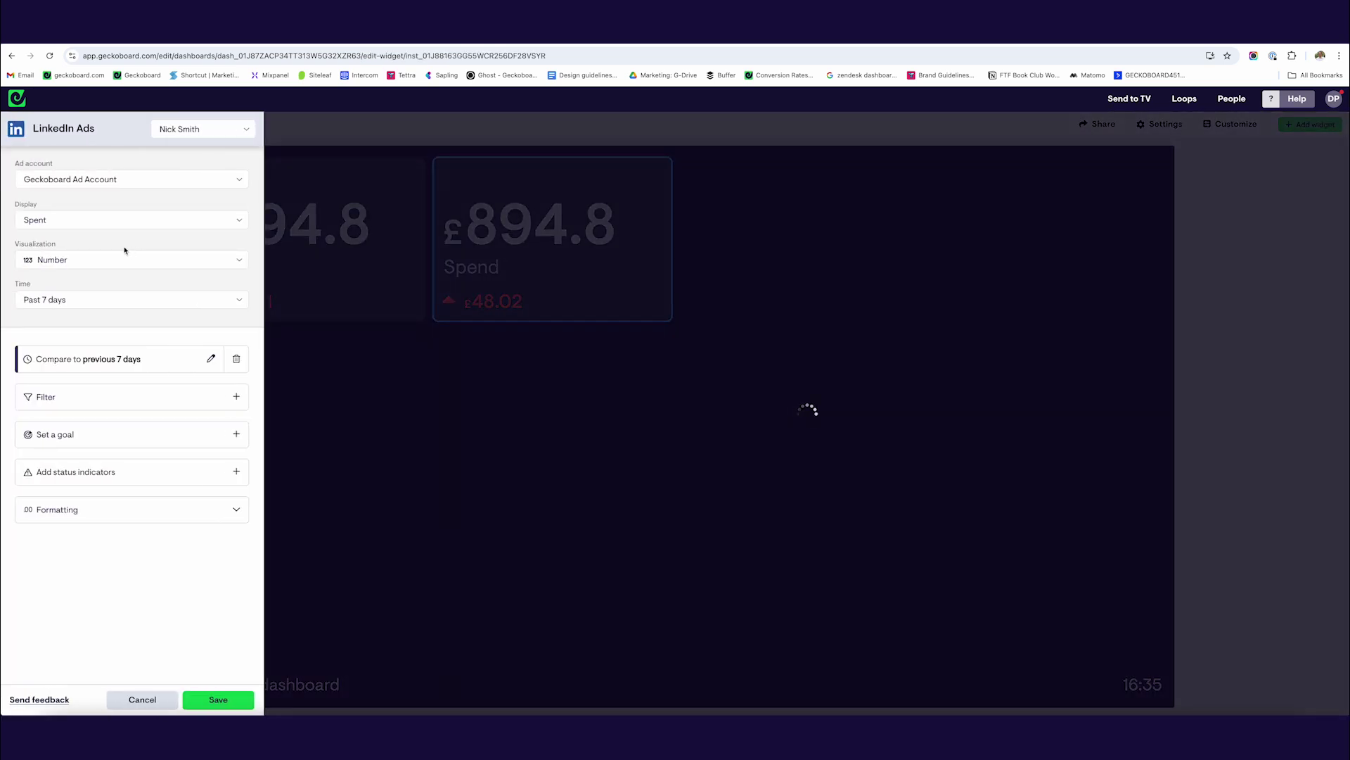
left_click(86, 262)
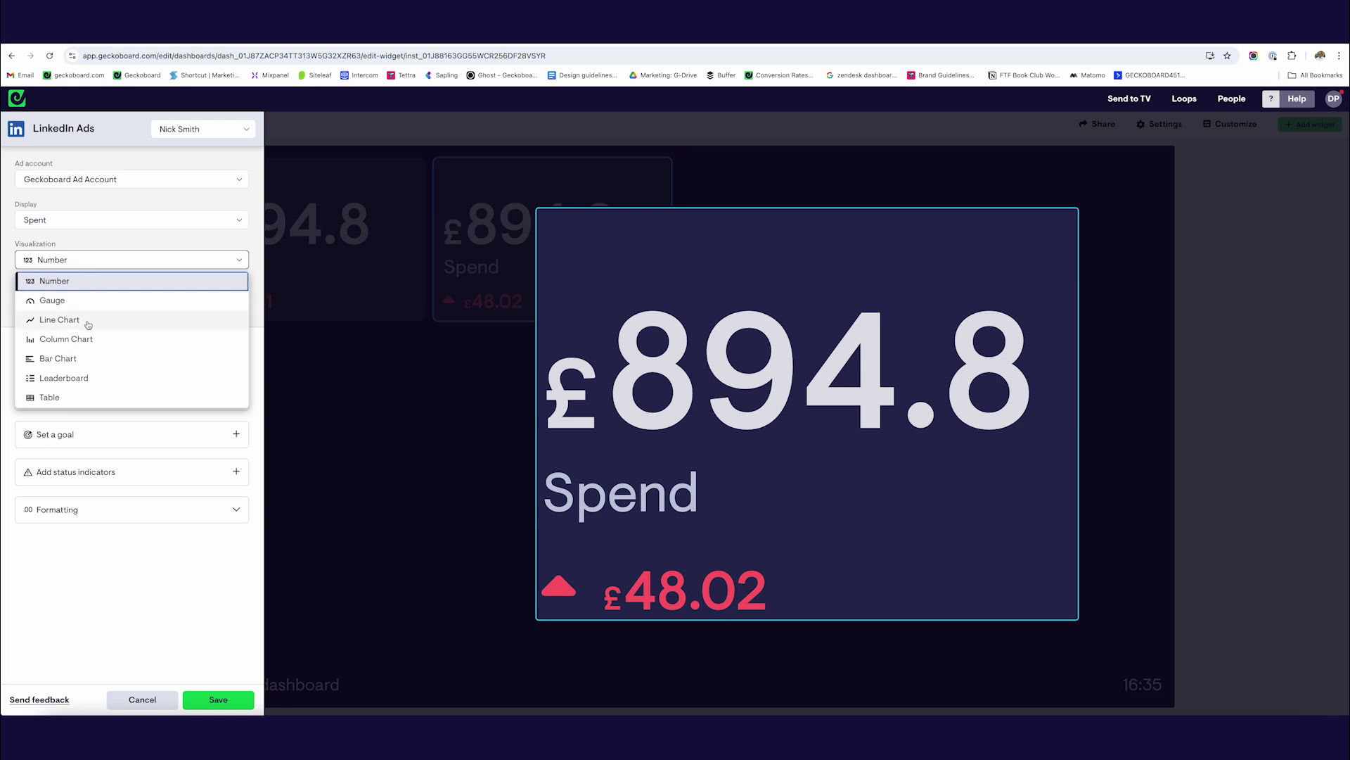
left_click(59, 320)
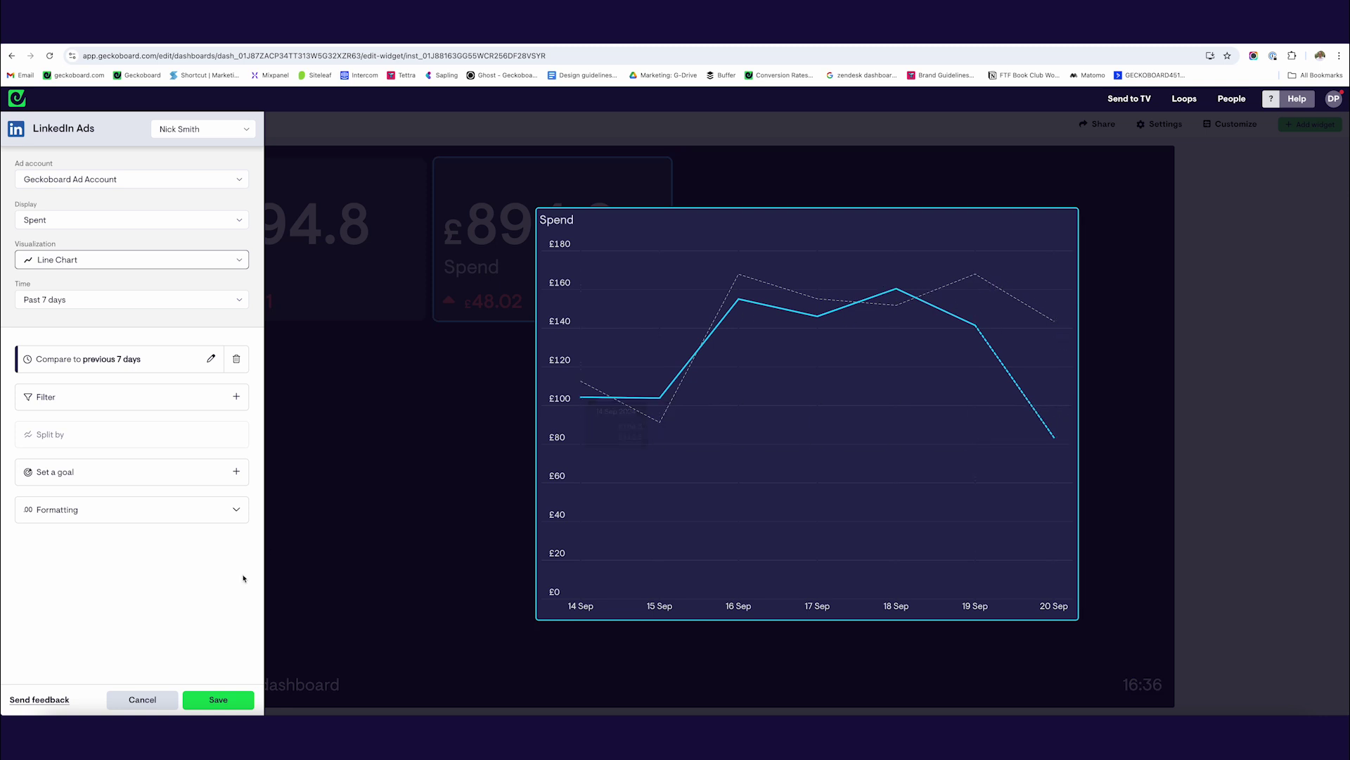
left_click(228, 700)
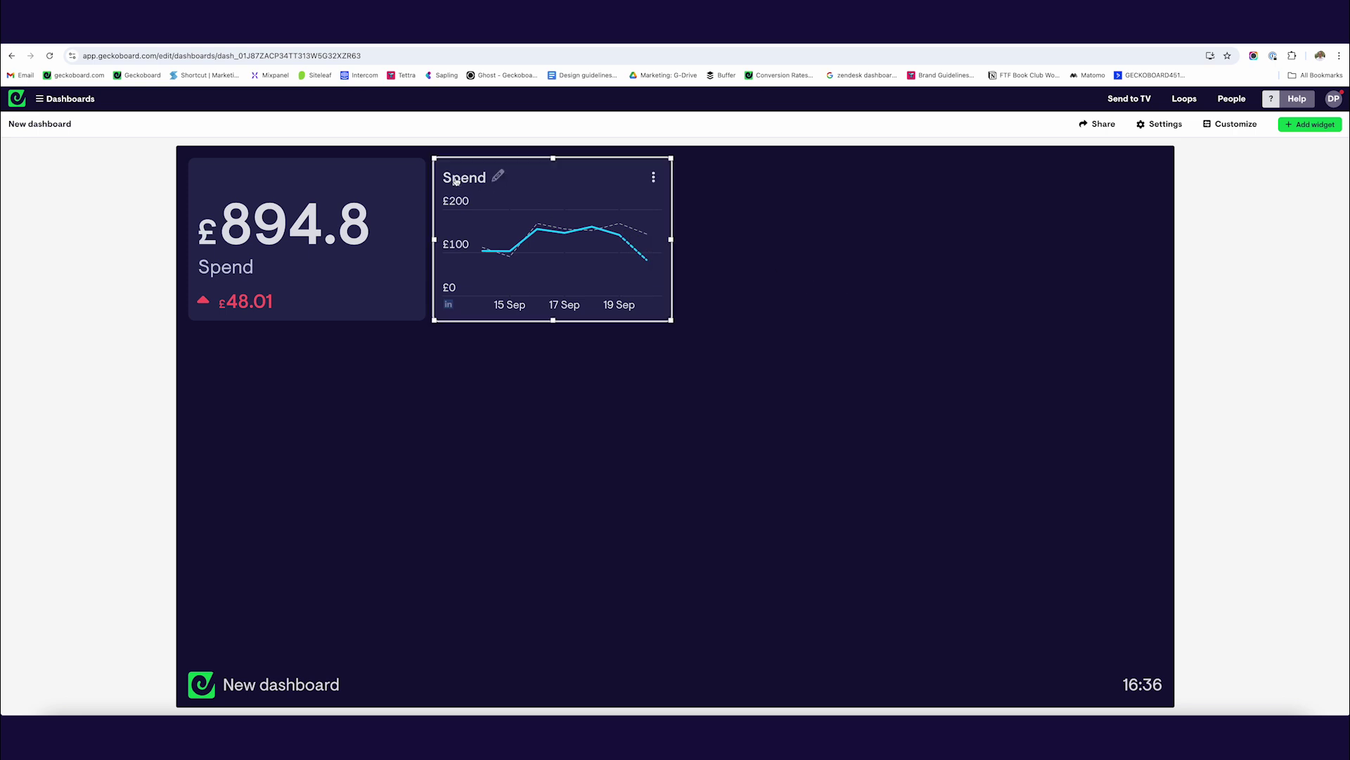
Group the two Spend widgets with the number ahead of the line chart, and title the group "Linkedin Ad Spend - 7 days"
left_click_drag(562, 176, 670, 230)
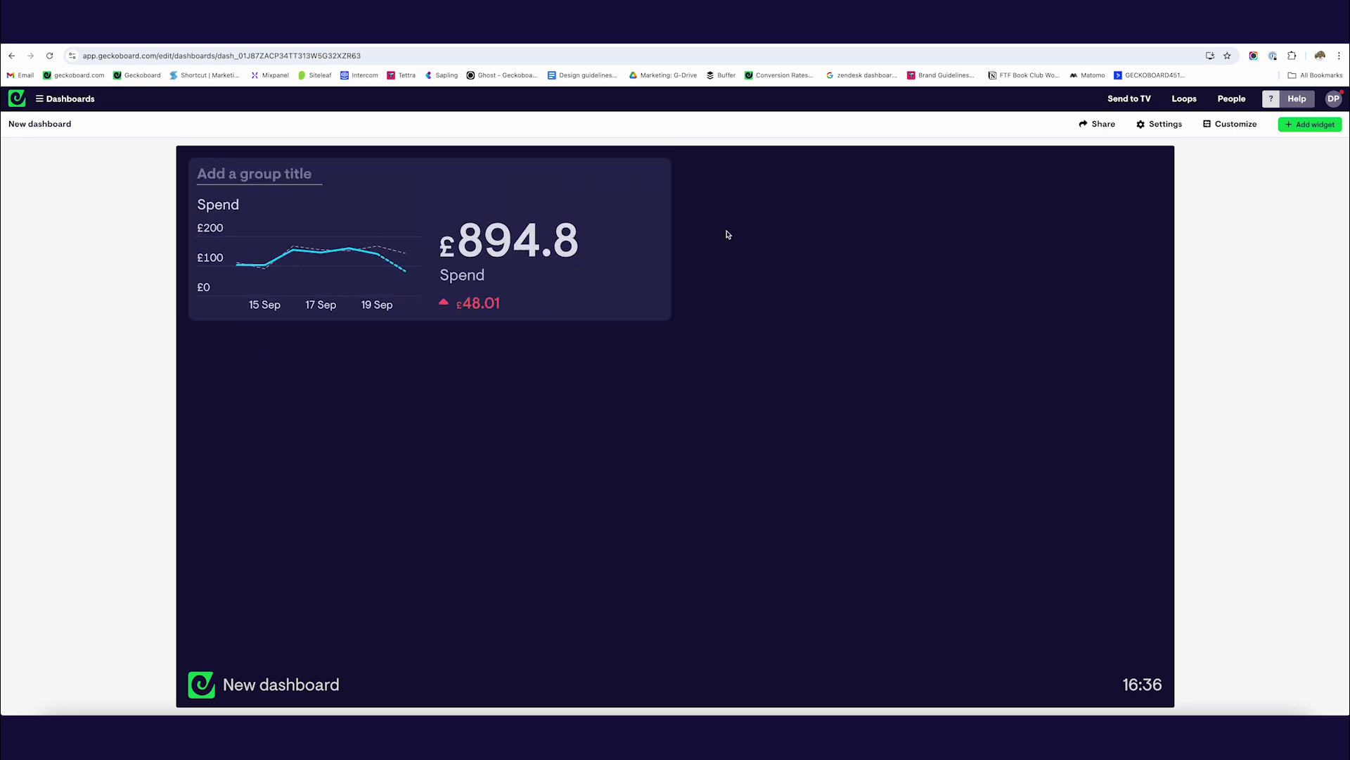
left_click_drag(542, 204, 346, 209)
left_click(293, 176)
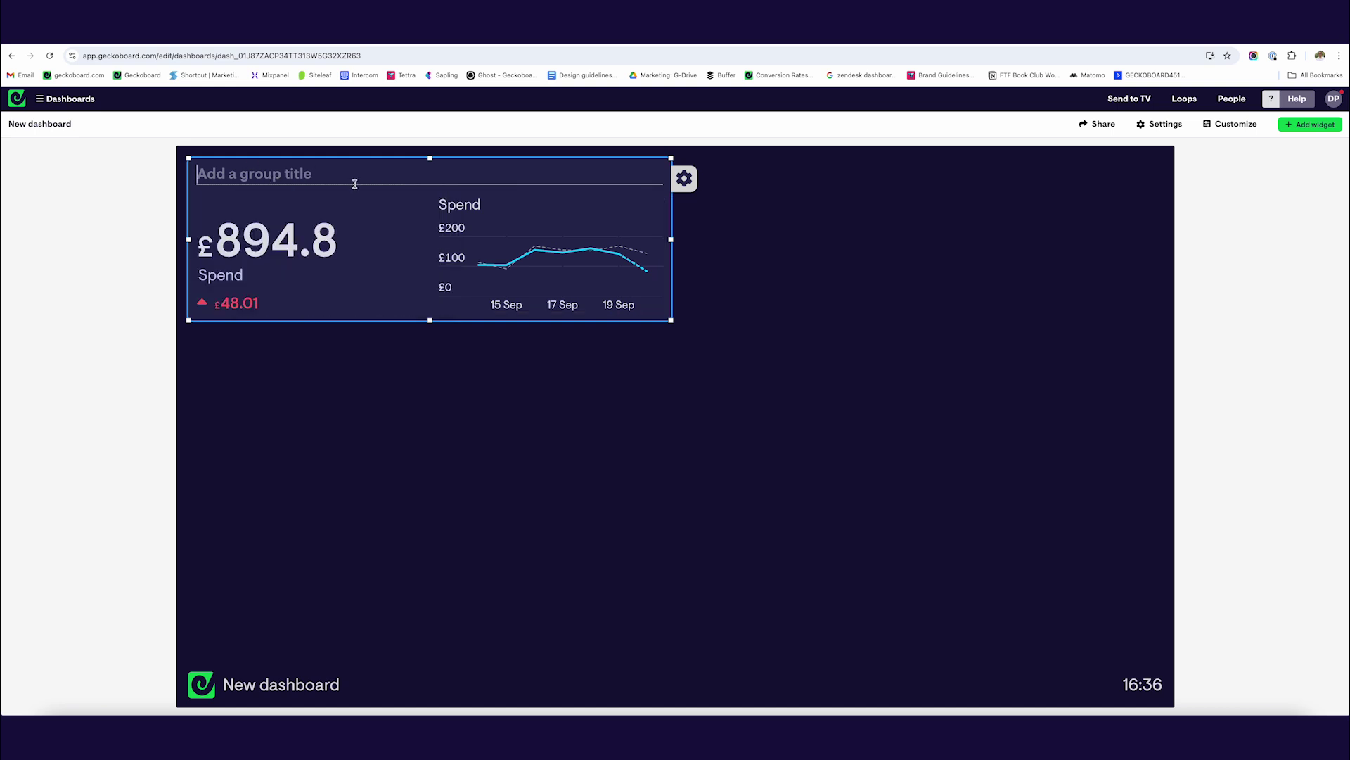
type("Linkedin Ad Spend")
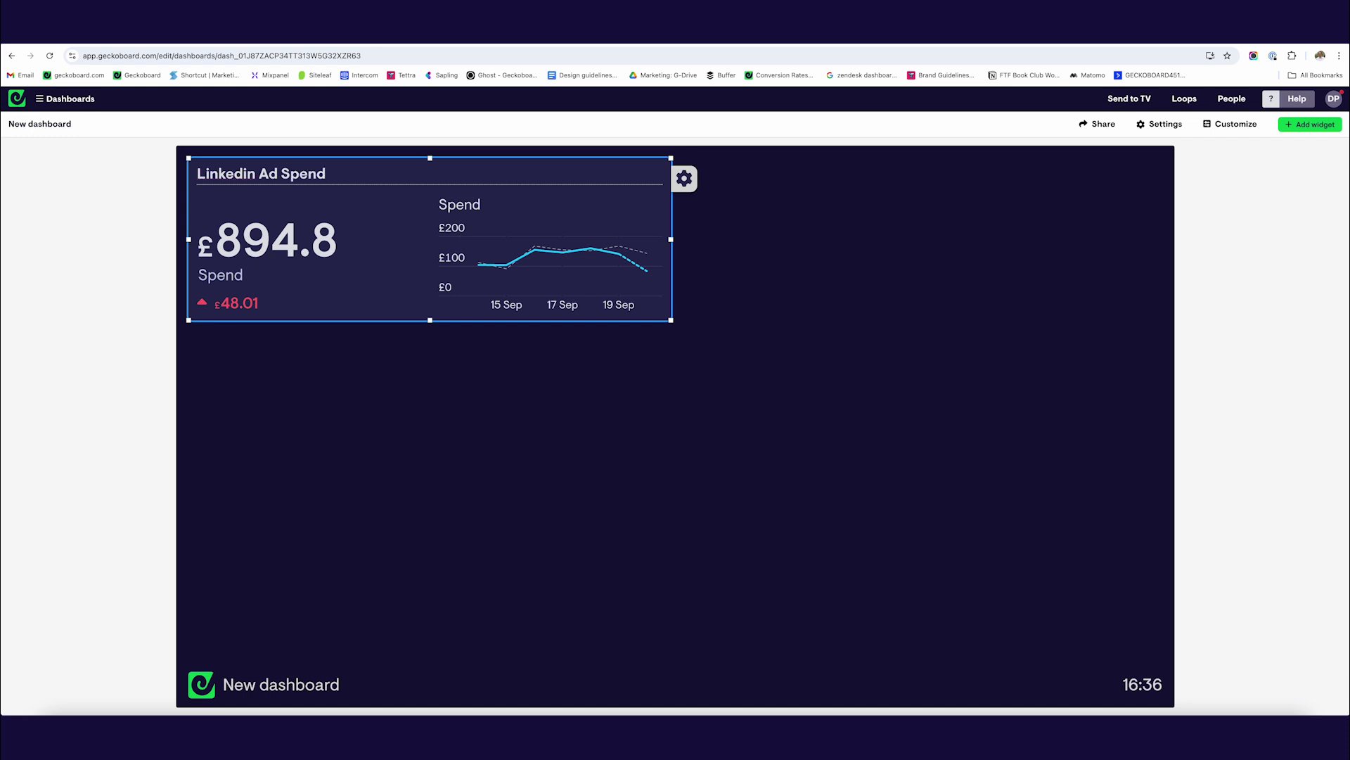
type(" - 7days")
key("Left")
key("Left")
key("Left")
key("Left")
key("Return")
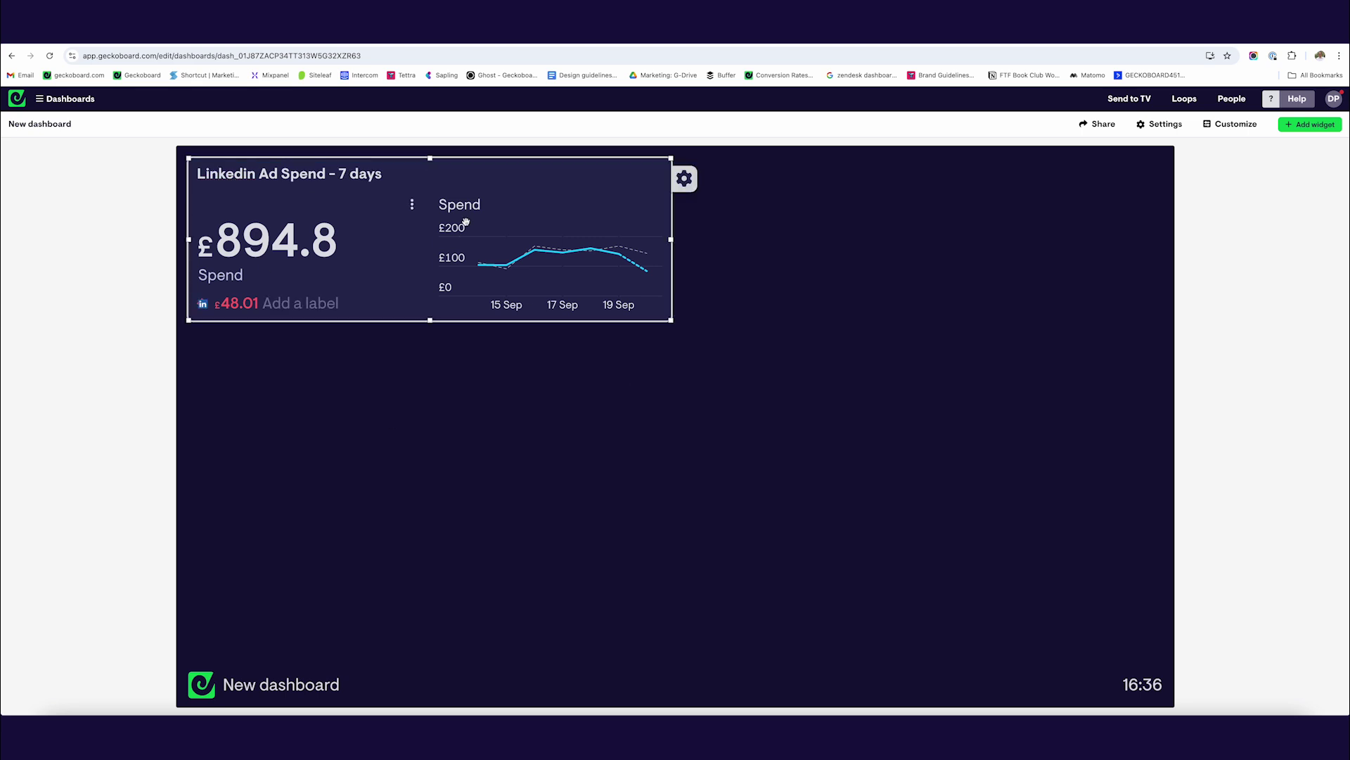
left_click(386, 340)
Review the display metrics offered for the Spend number widget under Conversions & Leads, Engagement, Performance, Sponsored messaging and Video
left_click(413, 208)
left_click(473, 208)
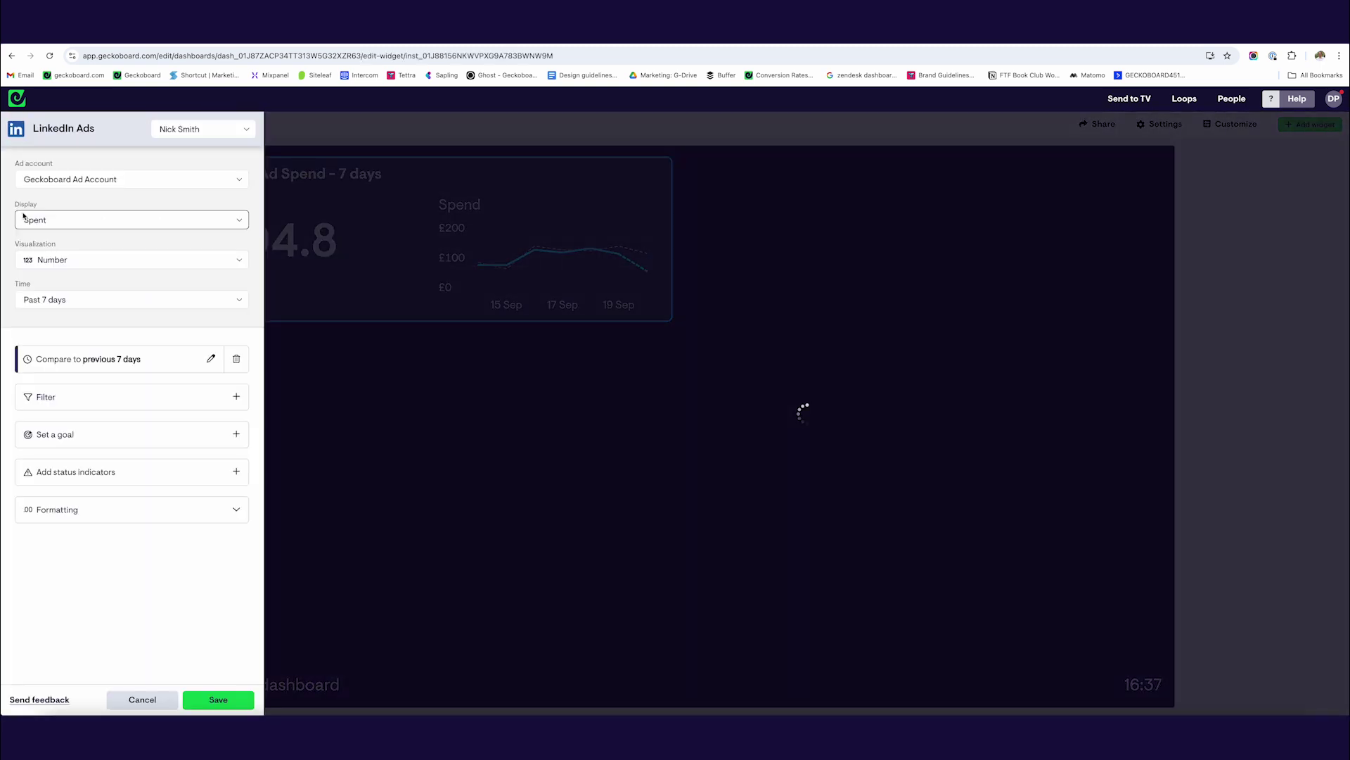
left_click(160, 222)
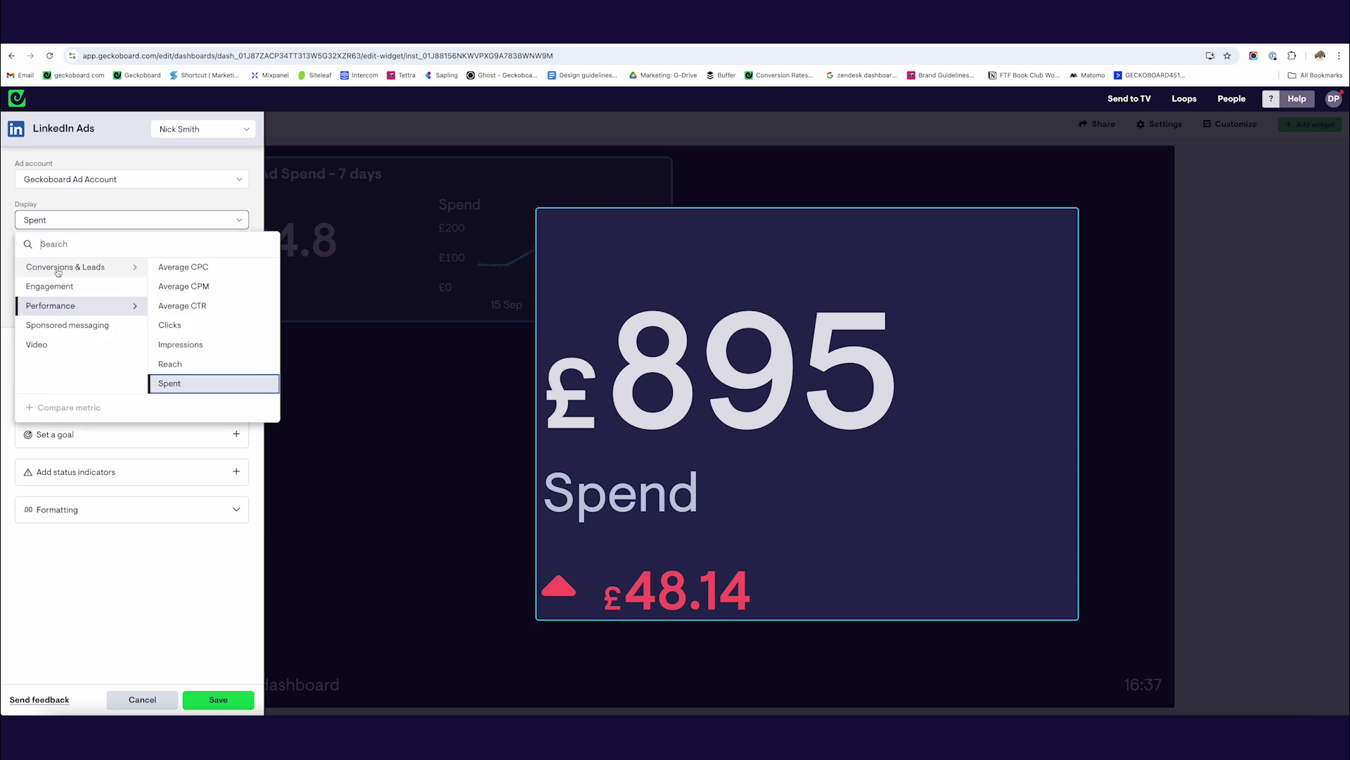
left_click(96, 272)
left_click(104, 289)
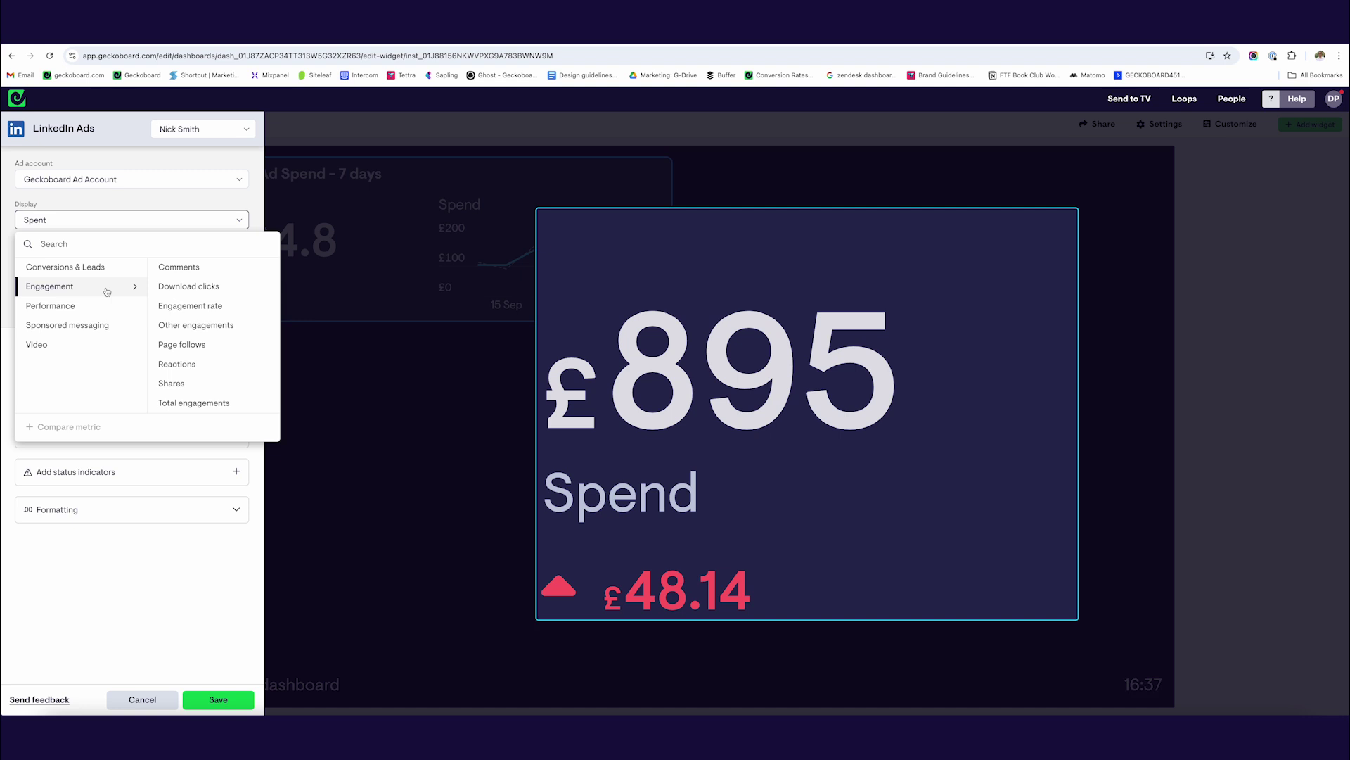
left_click(98, 307)
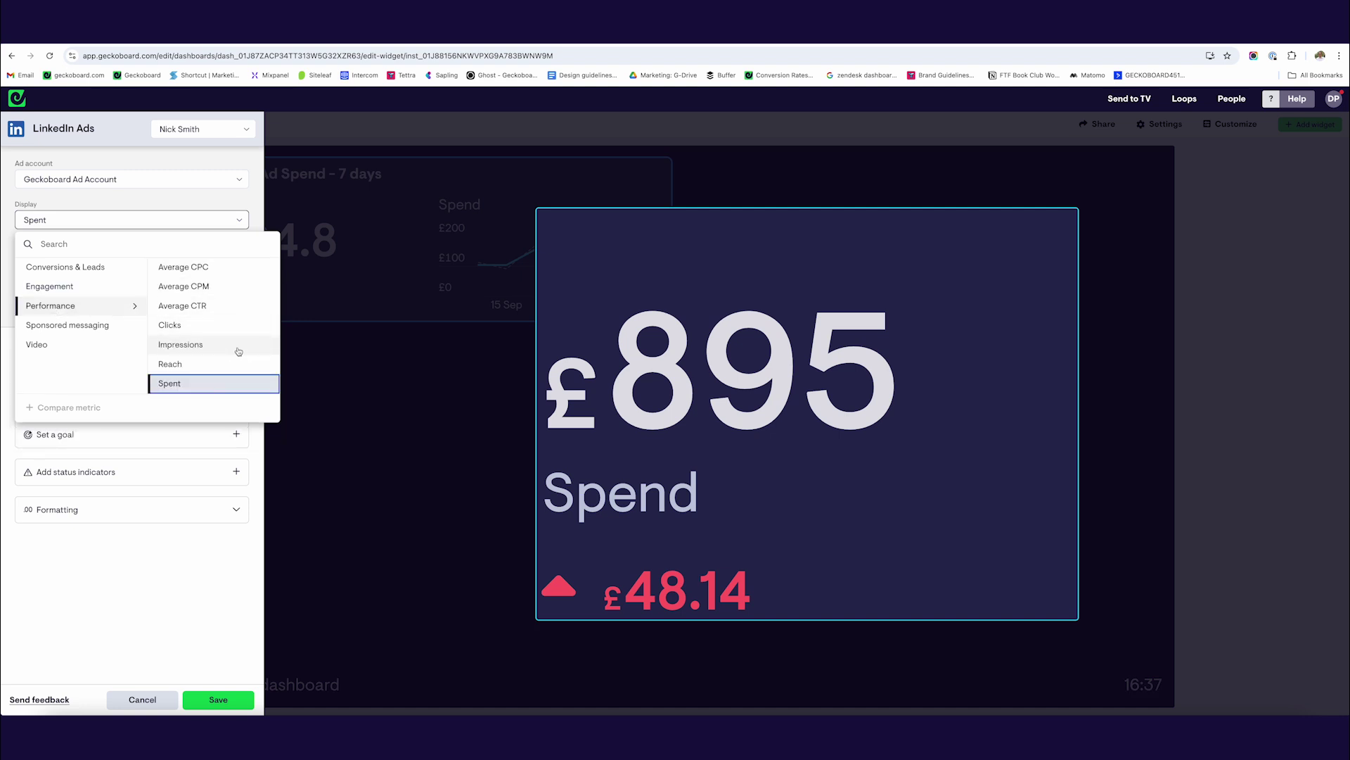
left_click(89, 331)
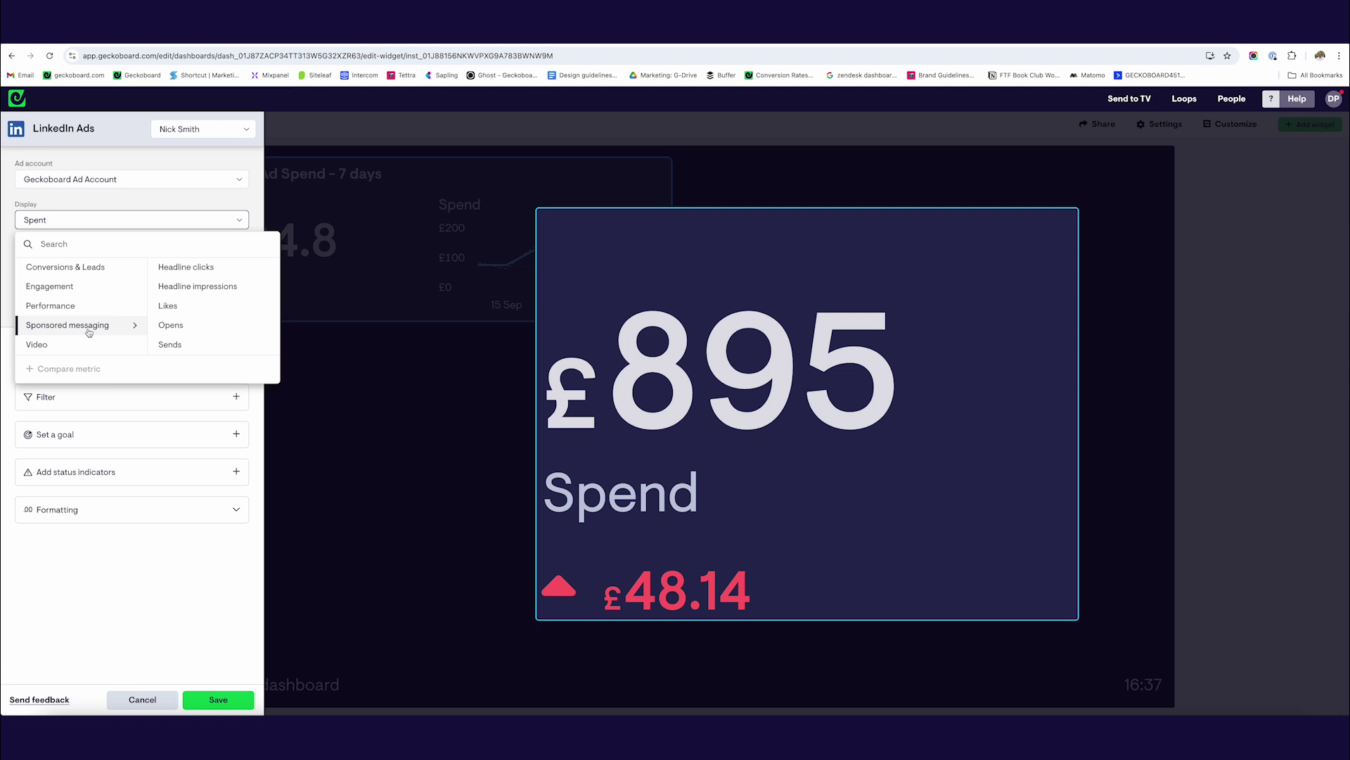
left_click(96, 344)
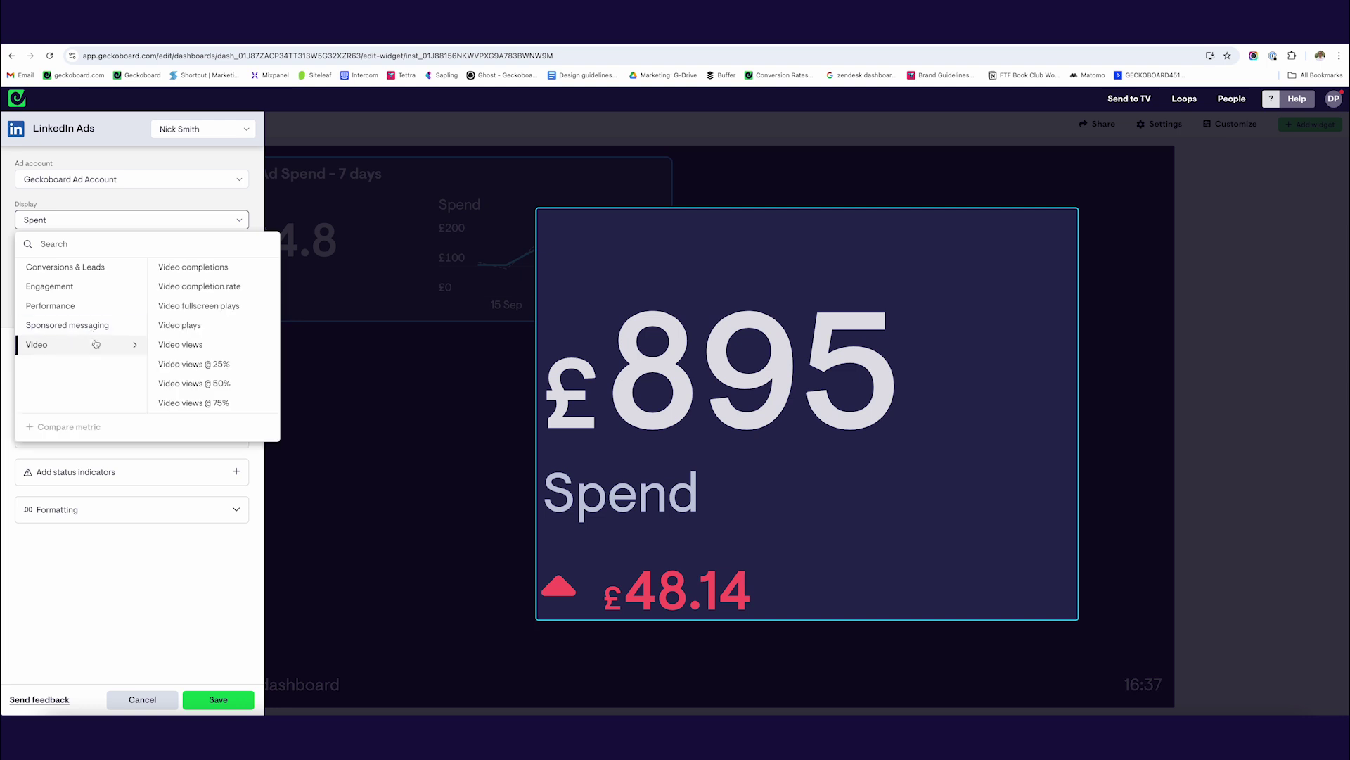
left_click(138, 220)
left_click(141, 699)
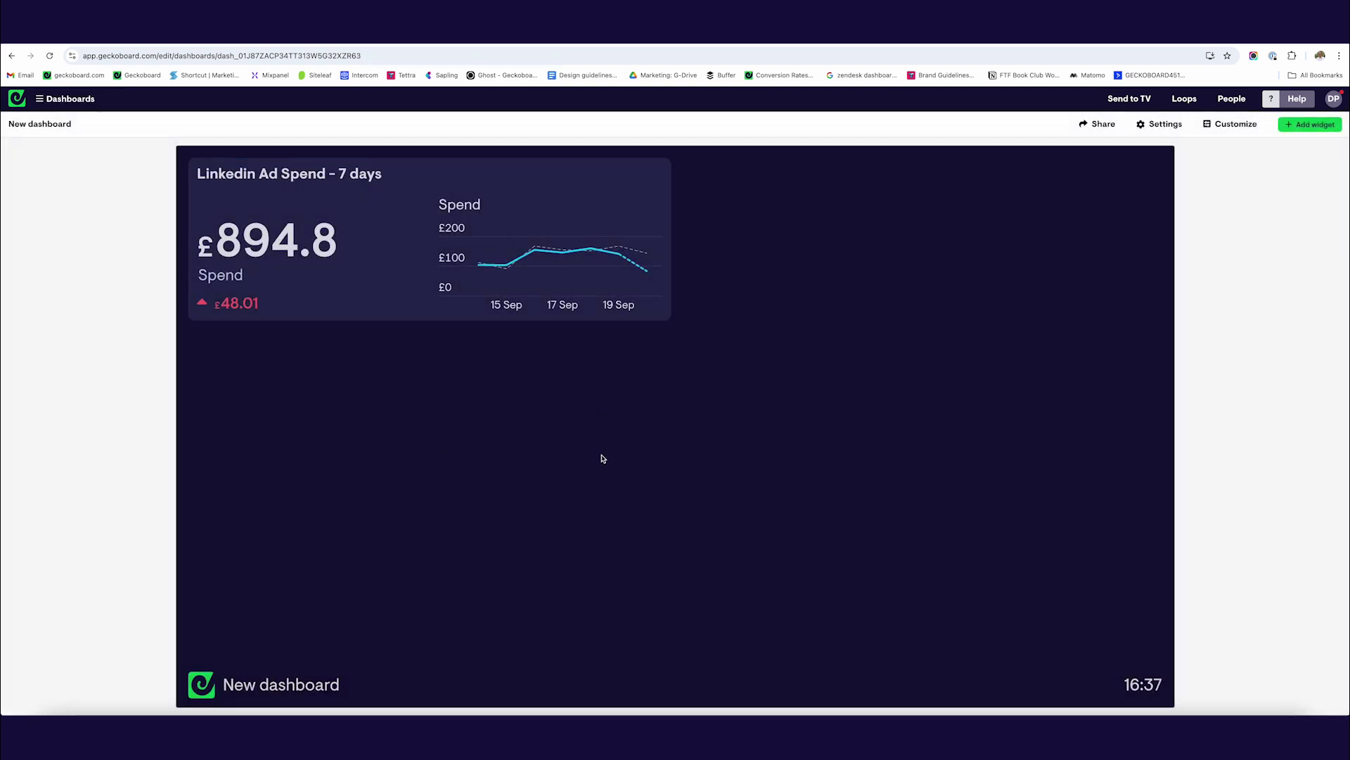
Start a new Google Analytics 4 widget from the "Sessions this week" template
left_click(1310, 123)
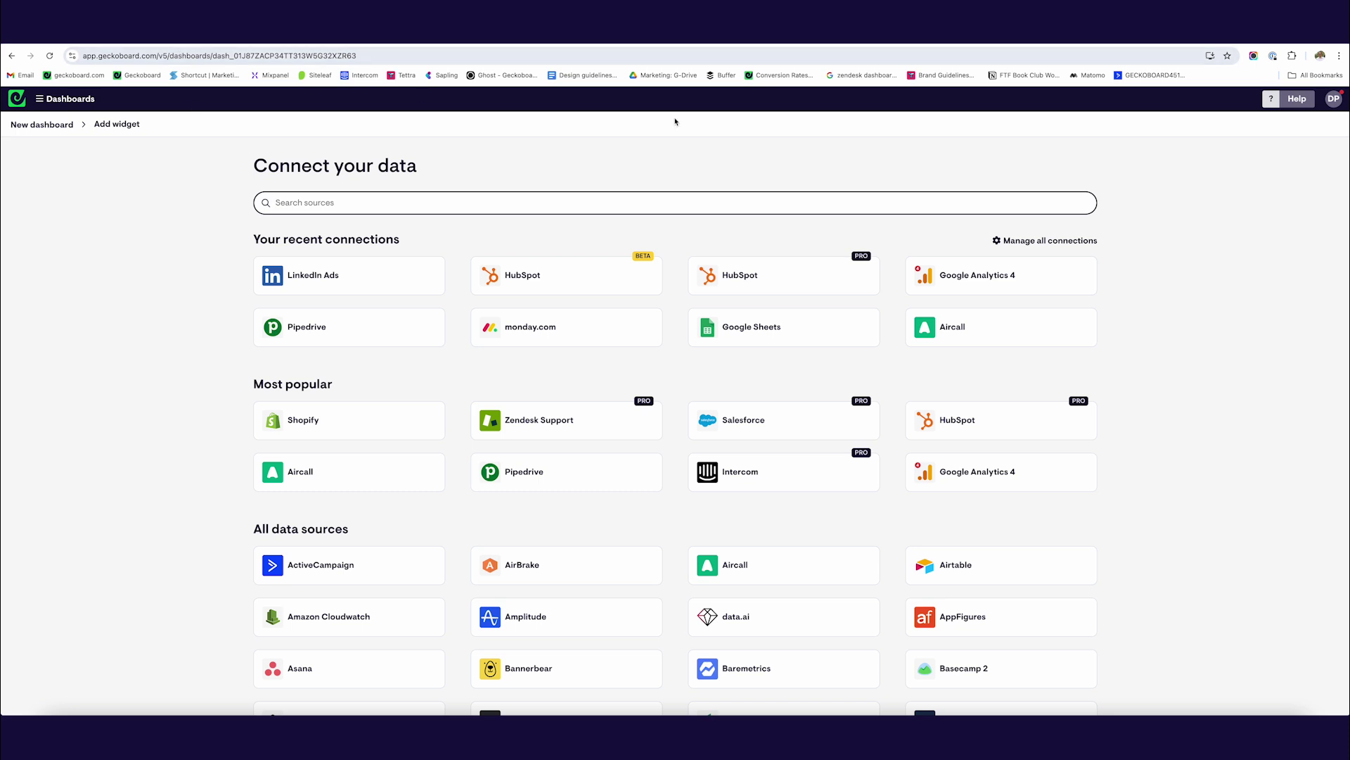
left_click(981, 278)
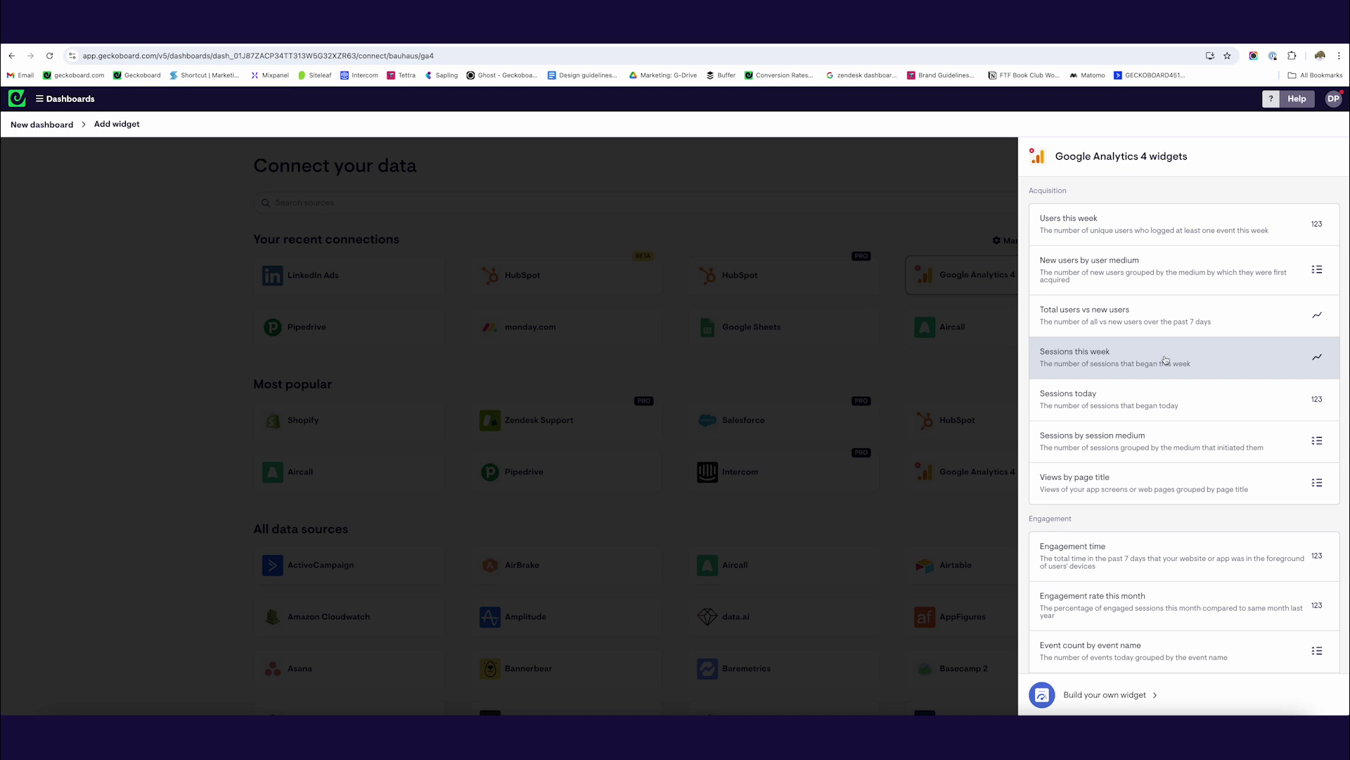
left_click(1165, 361)
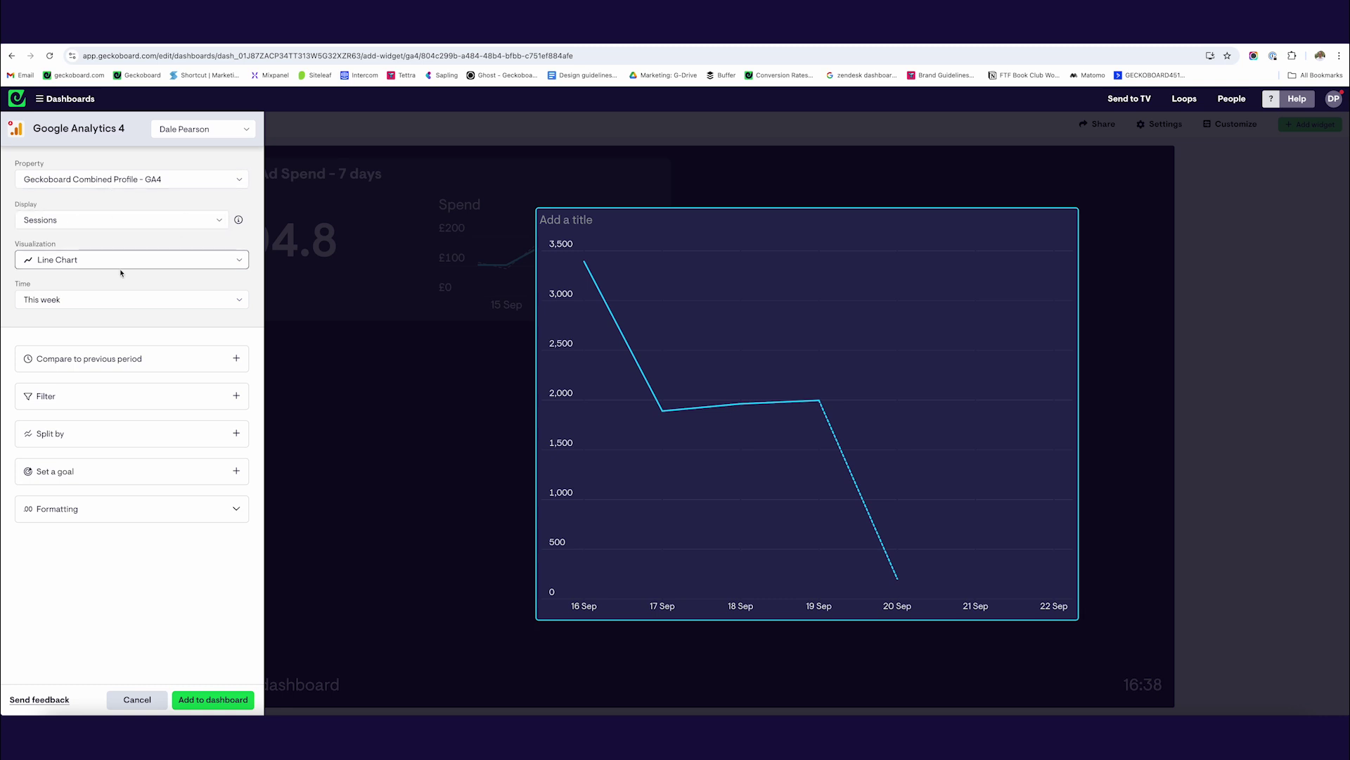
Set the time period of the Google Analytics 4 Sessions line chart to Past 7 days
left_click(61, 301)
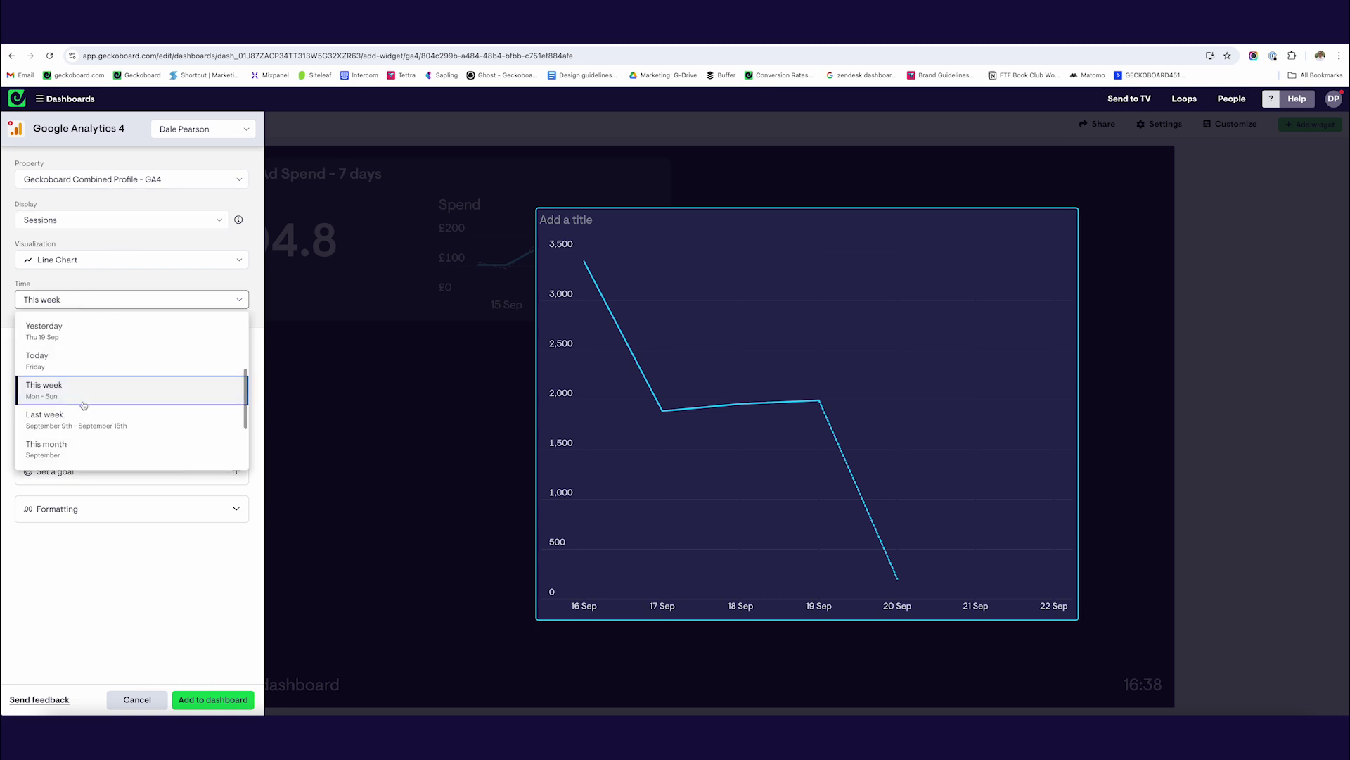
scroll(84, 394, "up", 3)
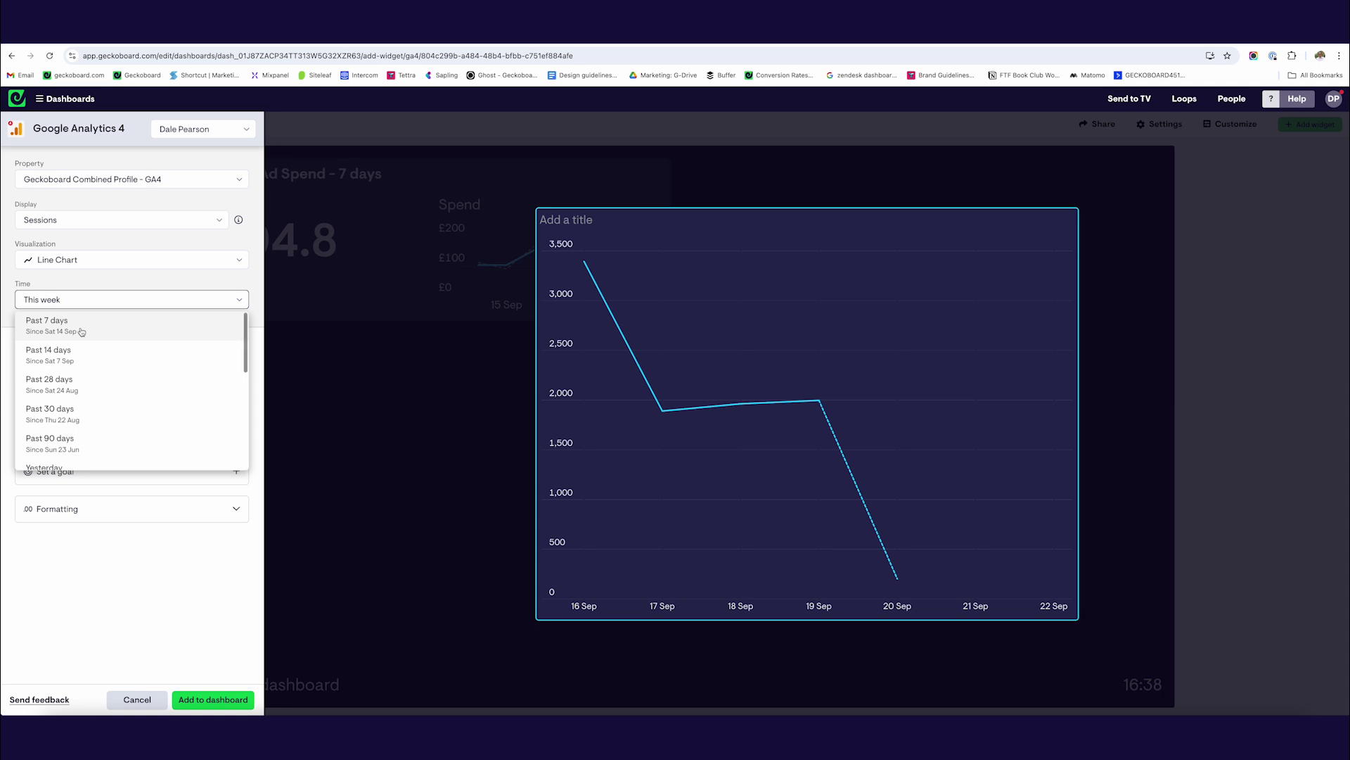
mouse_move(716, 441)
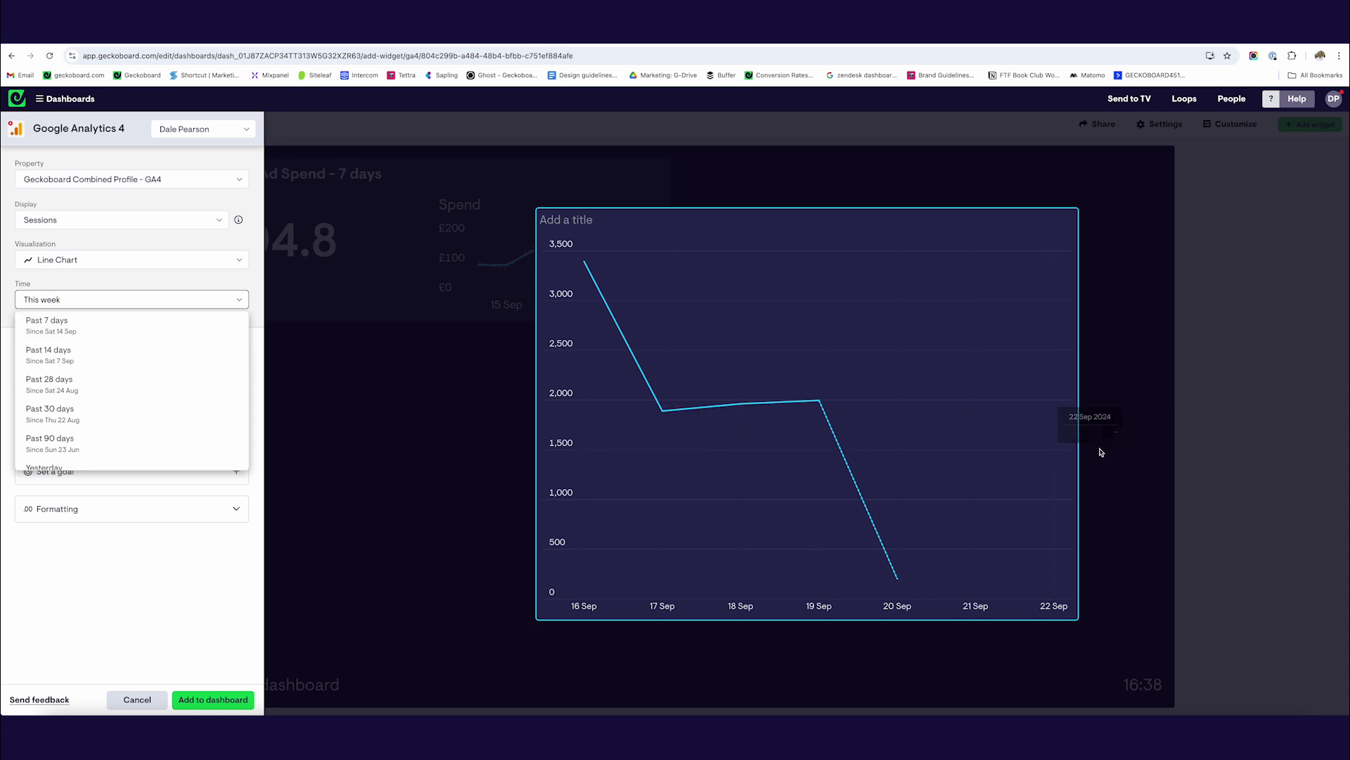
mouse_move(903, 395)
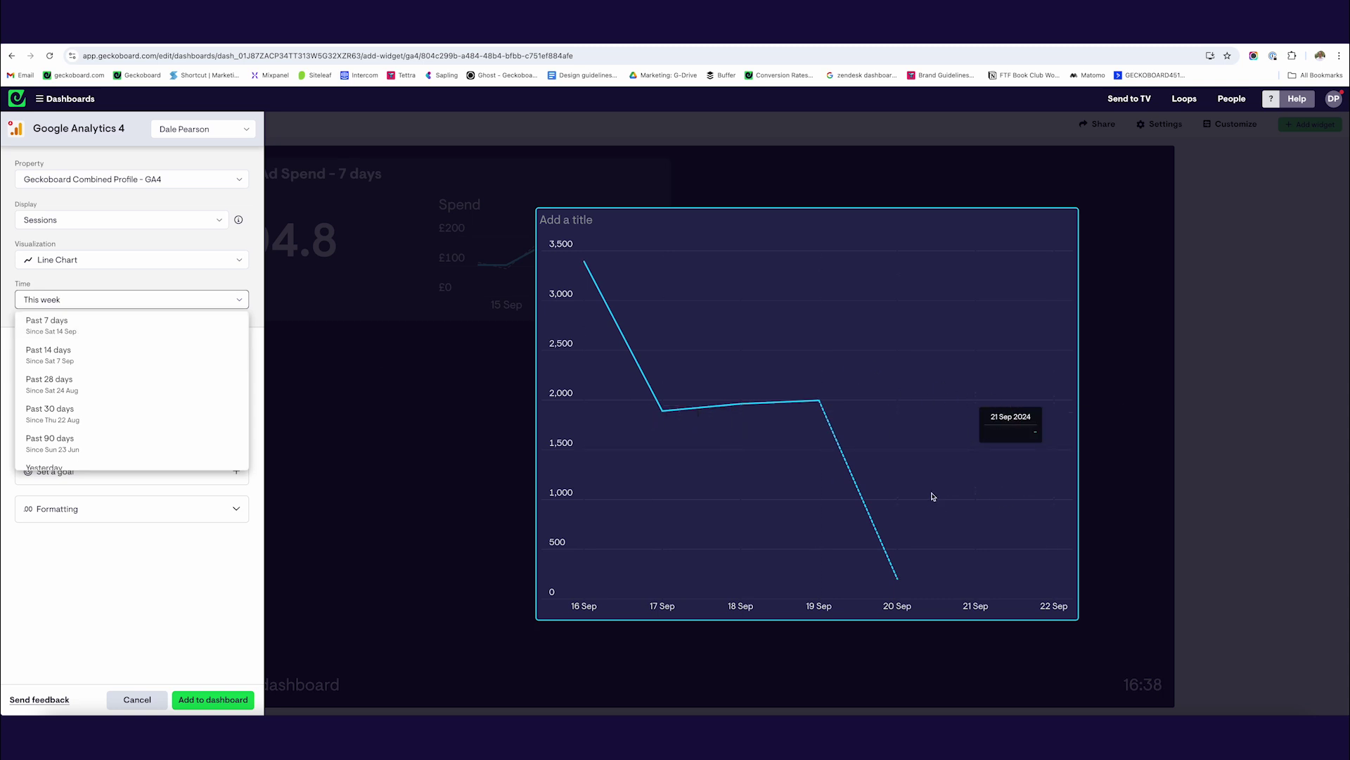
left_click(118, 332)
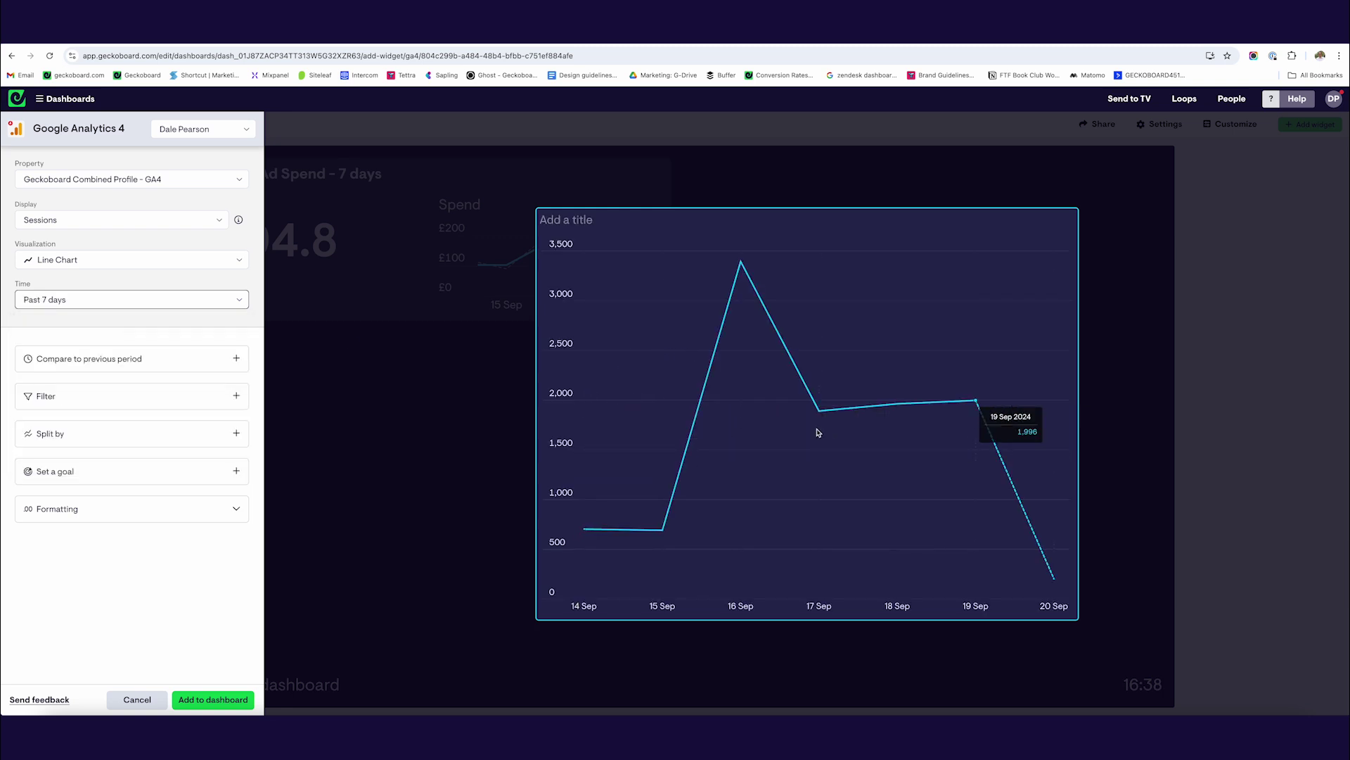
Compare the Sessions chart to the previous 7 days and add the widget to the dashboard
left_click(100, 361)
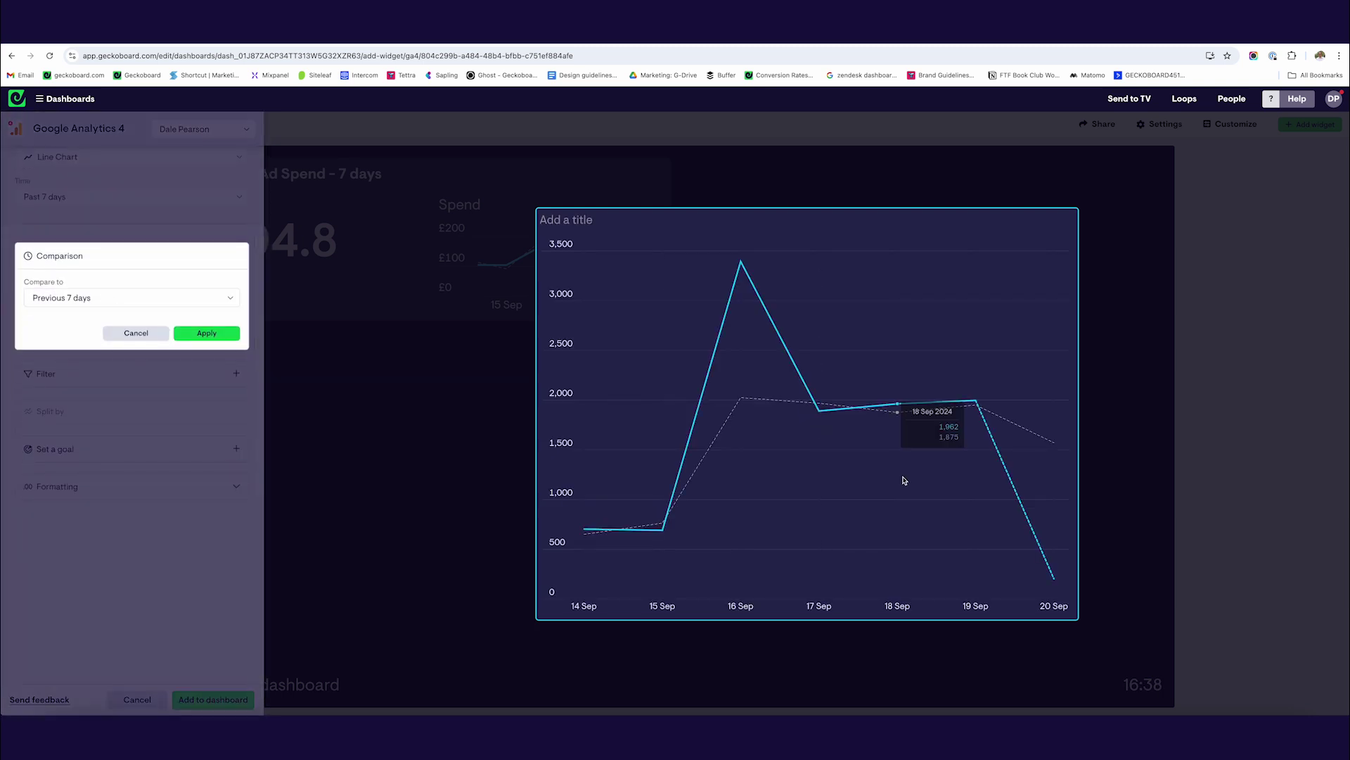
left_click(207, 332)
left_click(213, 699)
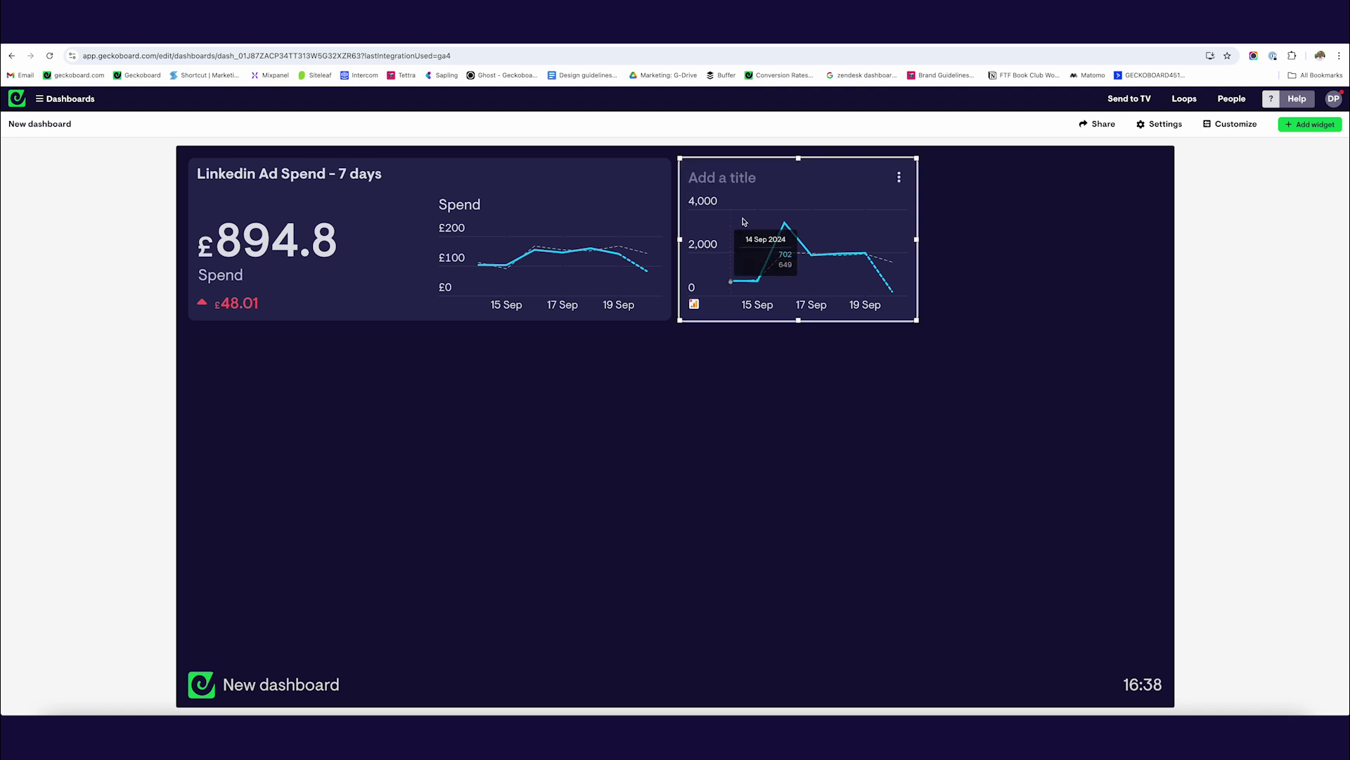
Place the Sessions chart below the LinkedIn group and combine it with a duplicate in a vertical group extended down to the dashboard footer
left_click_drag(800, 178, 307, 355)
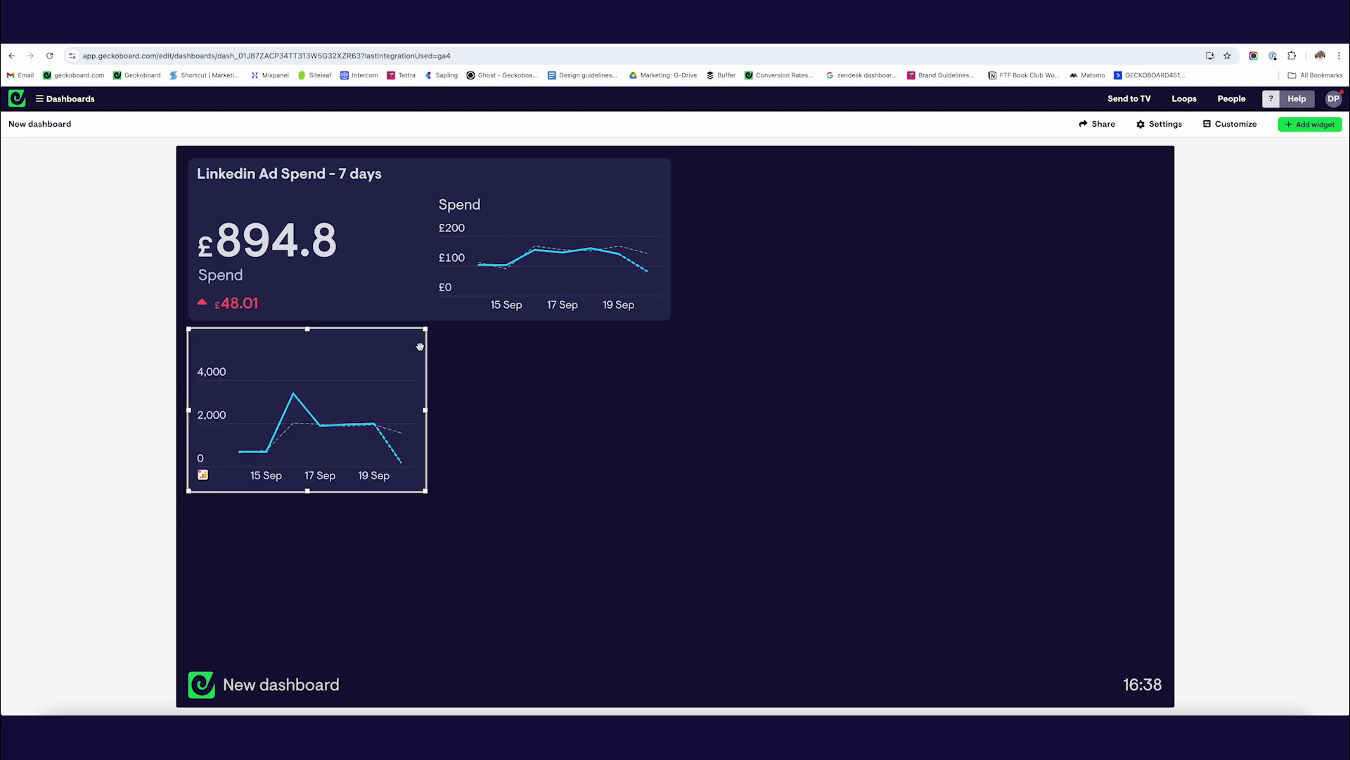
left_click(410, 348)
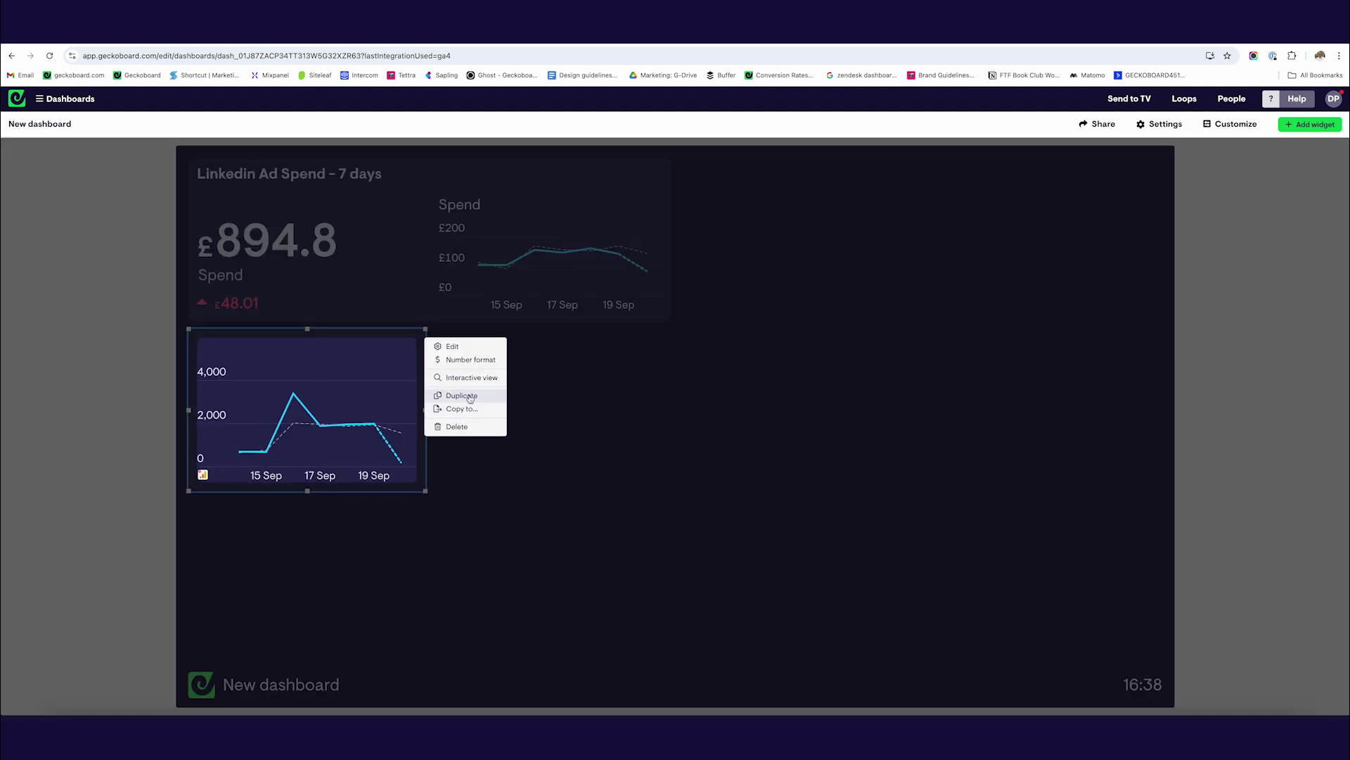
left_click(464, 395)
left_click_drag(795, 176, 309, 443)
left_click_drag(310, 493, 307, 662)
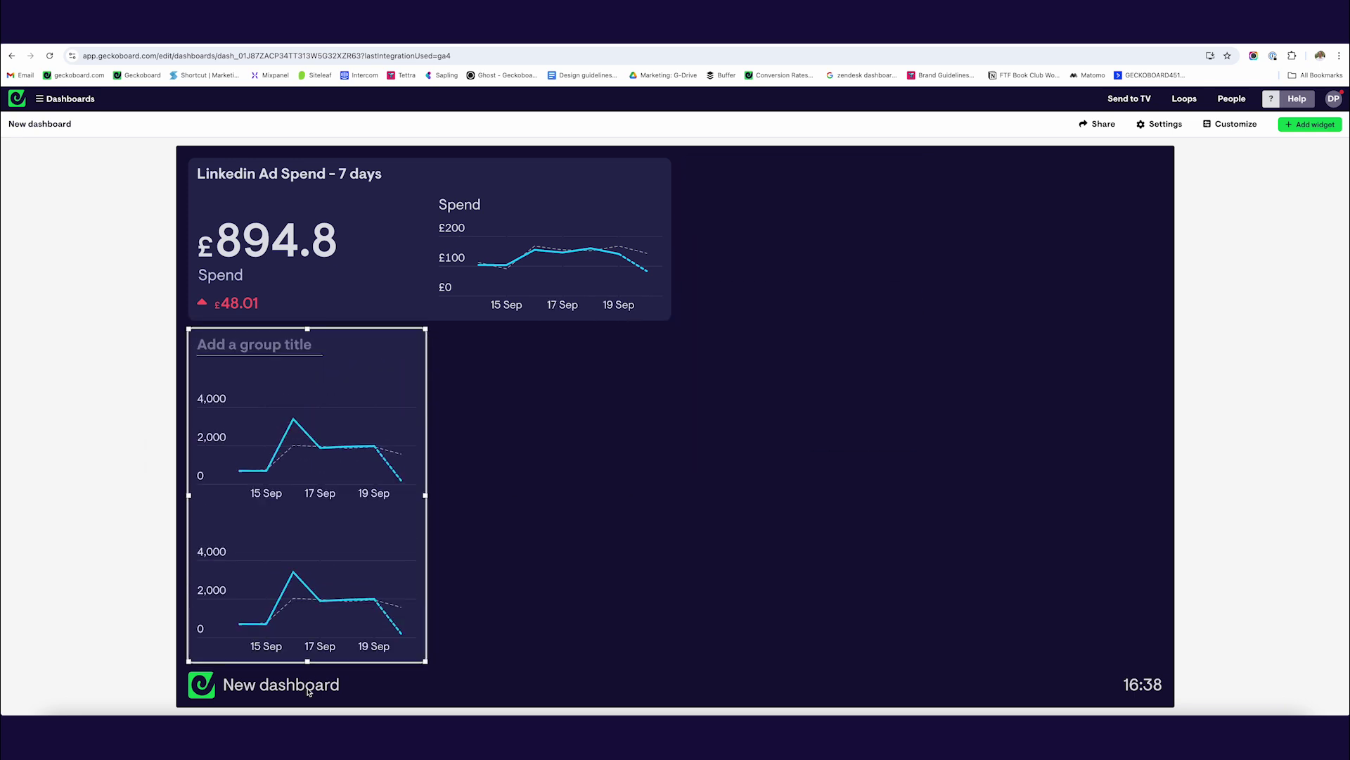
Change the visualization of the upper Sessions chart in the new group to Number and save it
left_click(408, 376)
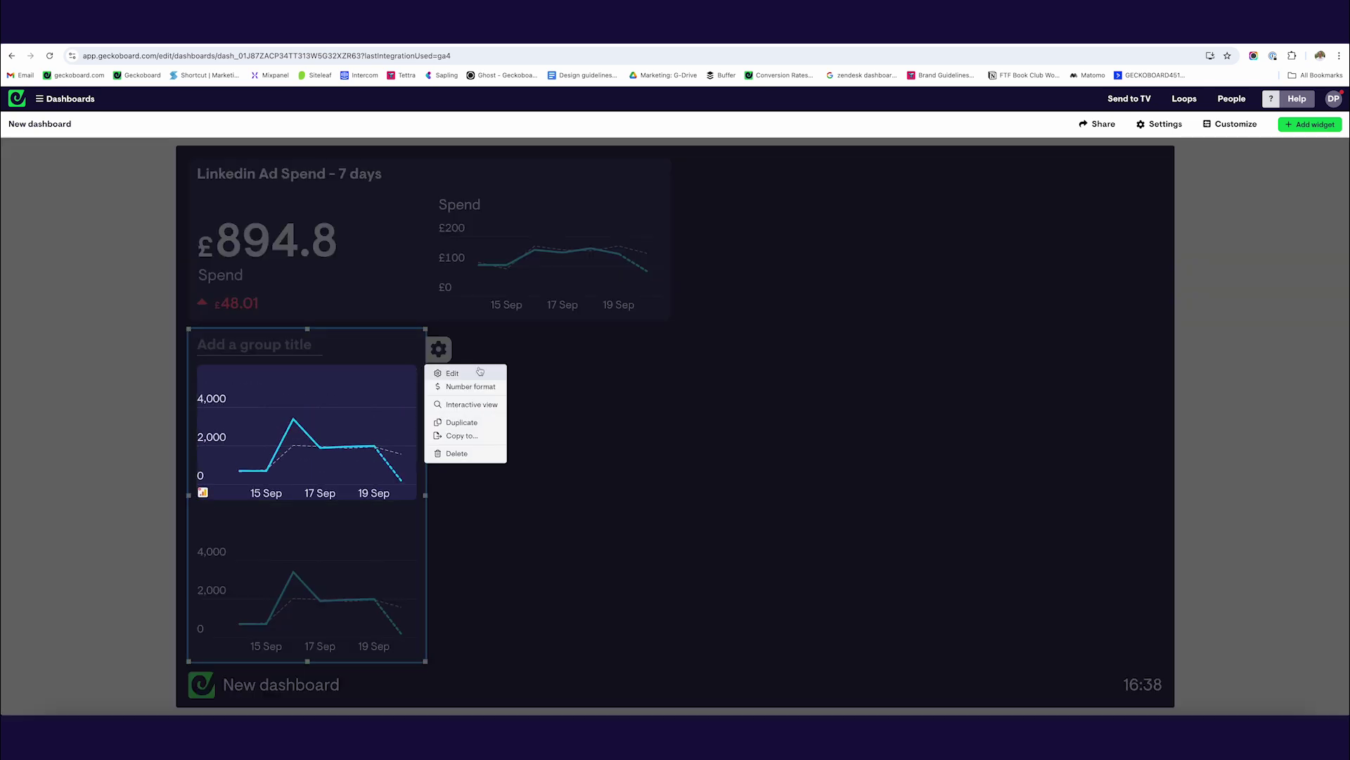
left_click(479, 373)
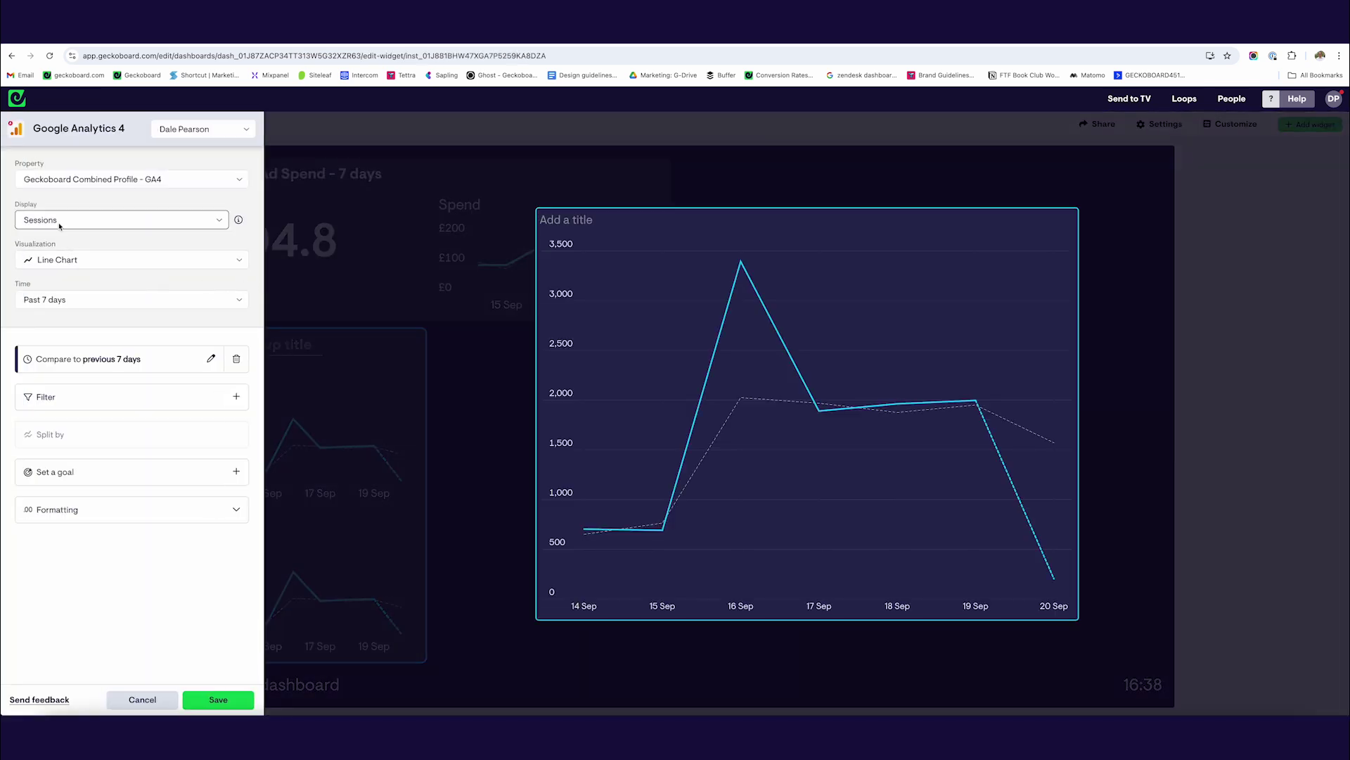
left_click(77, 260)
left_click(70, 281)
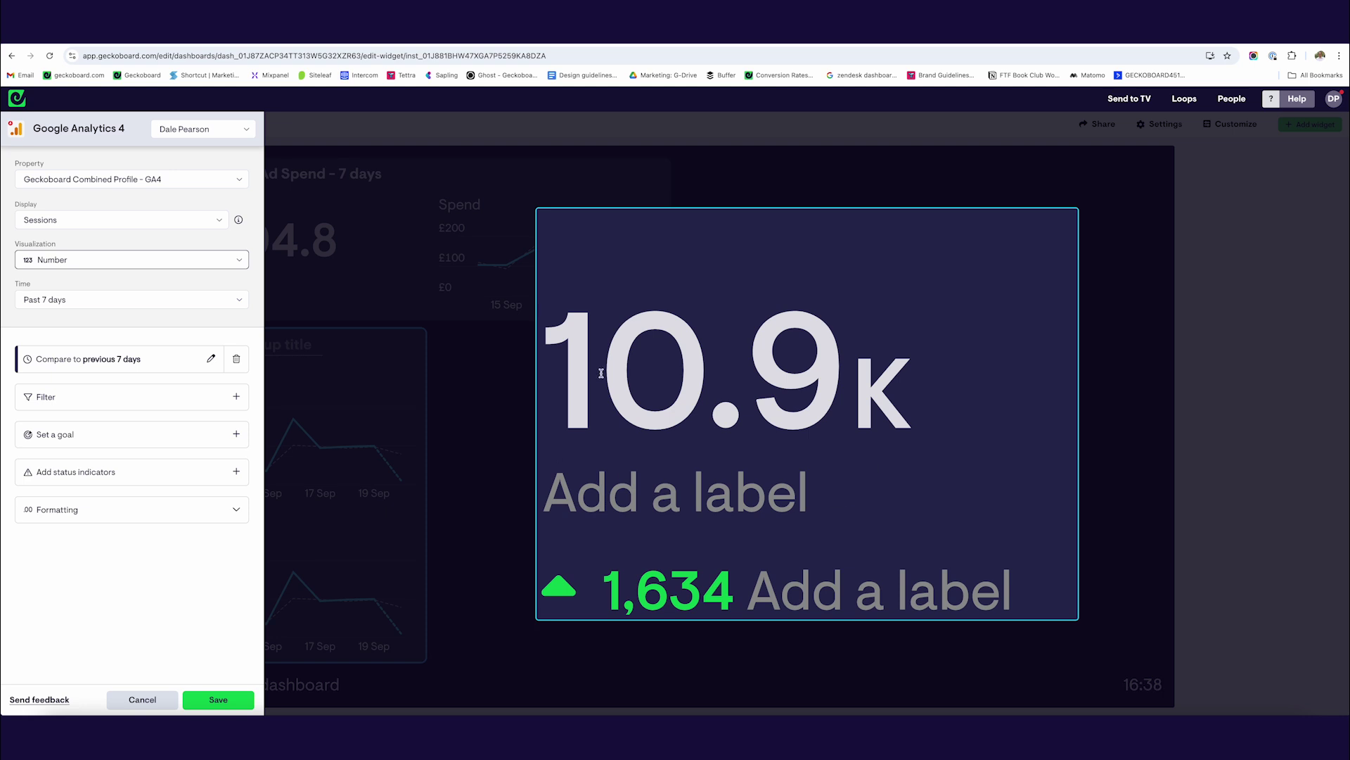
left_click(185, 701)
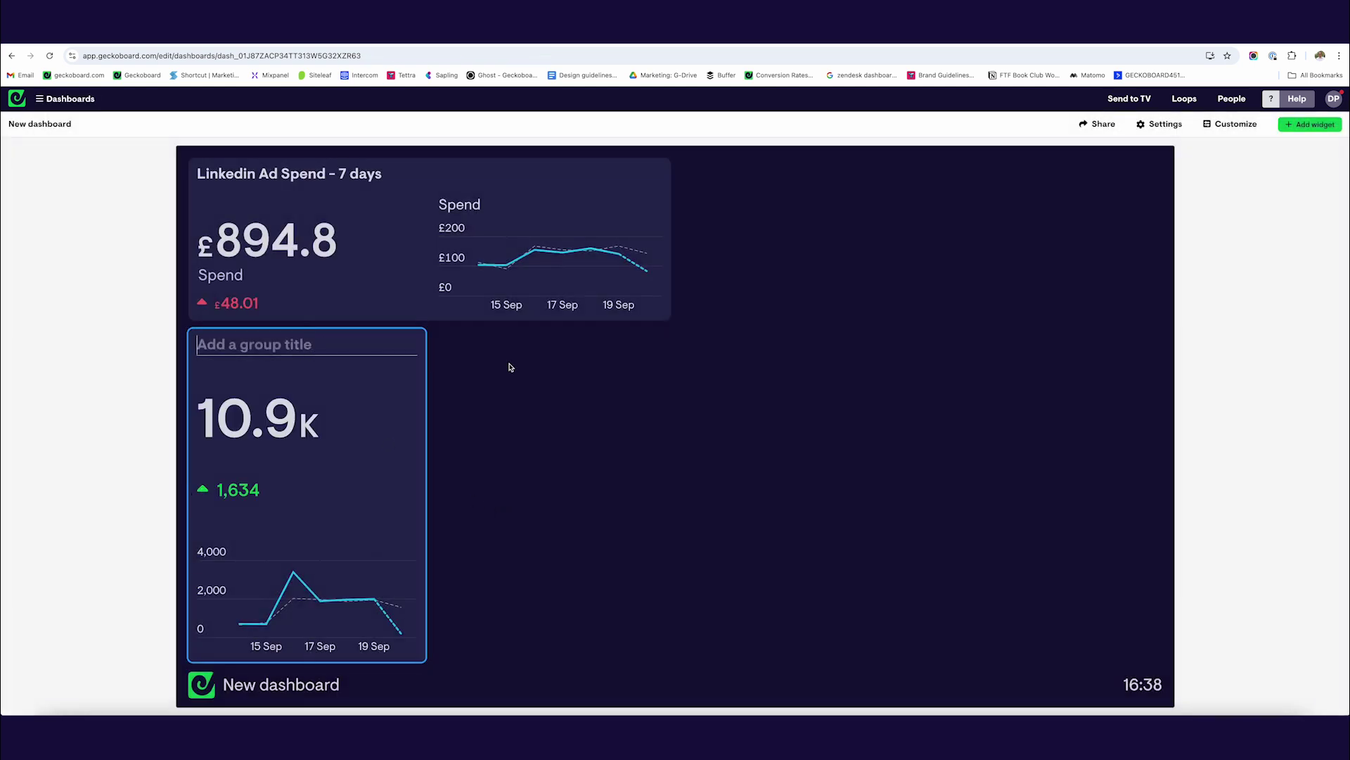
Title the group "Sessions - past 7 days" and label the number's comparison "v prev 7 days"
type("Sessions")
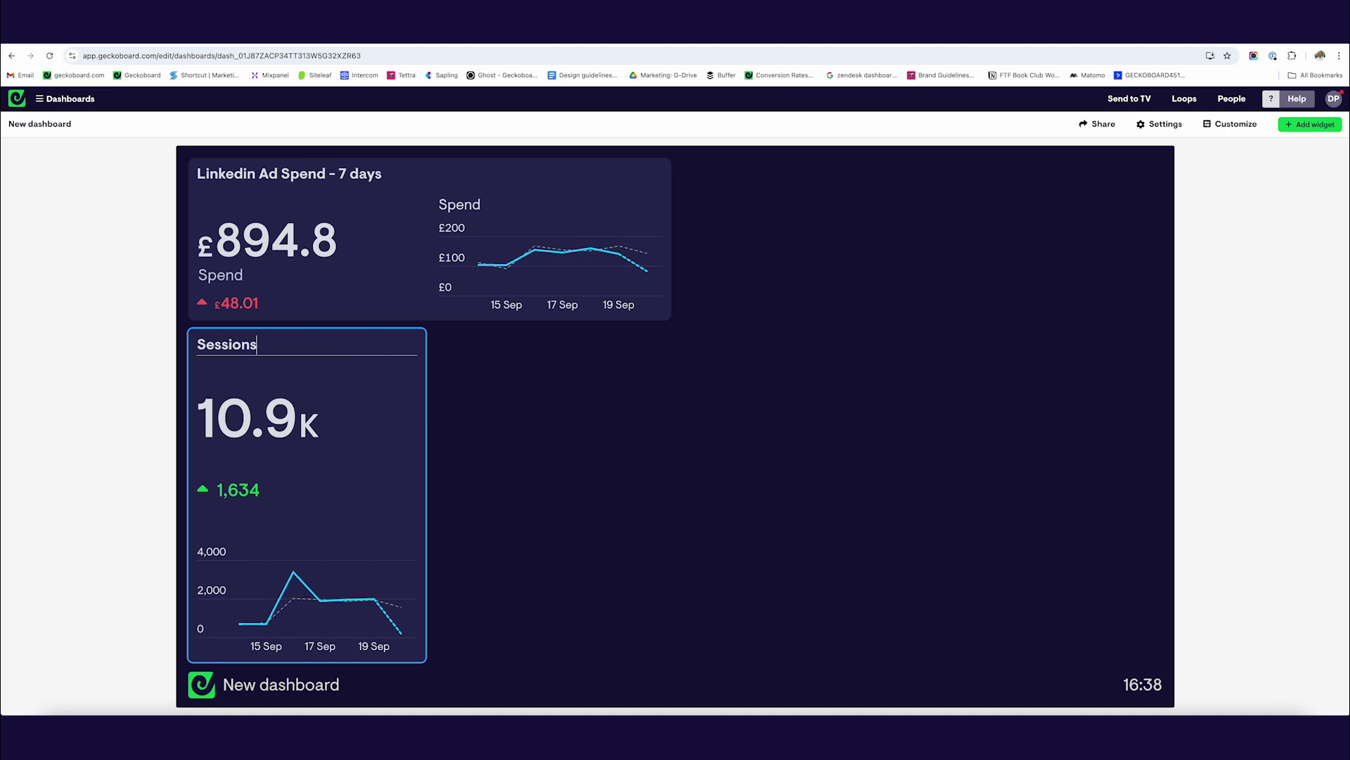
type(" - past 7 days")
left_click(287, 490)
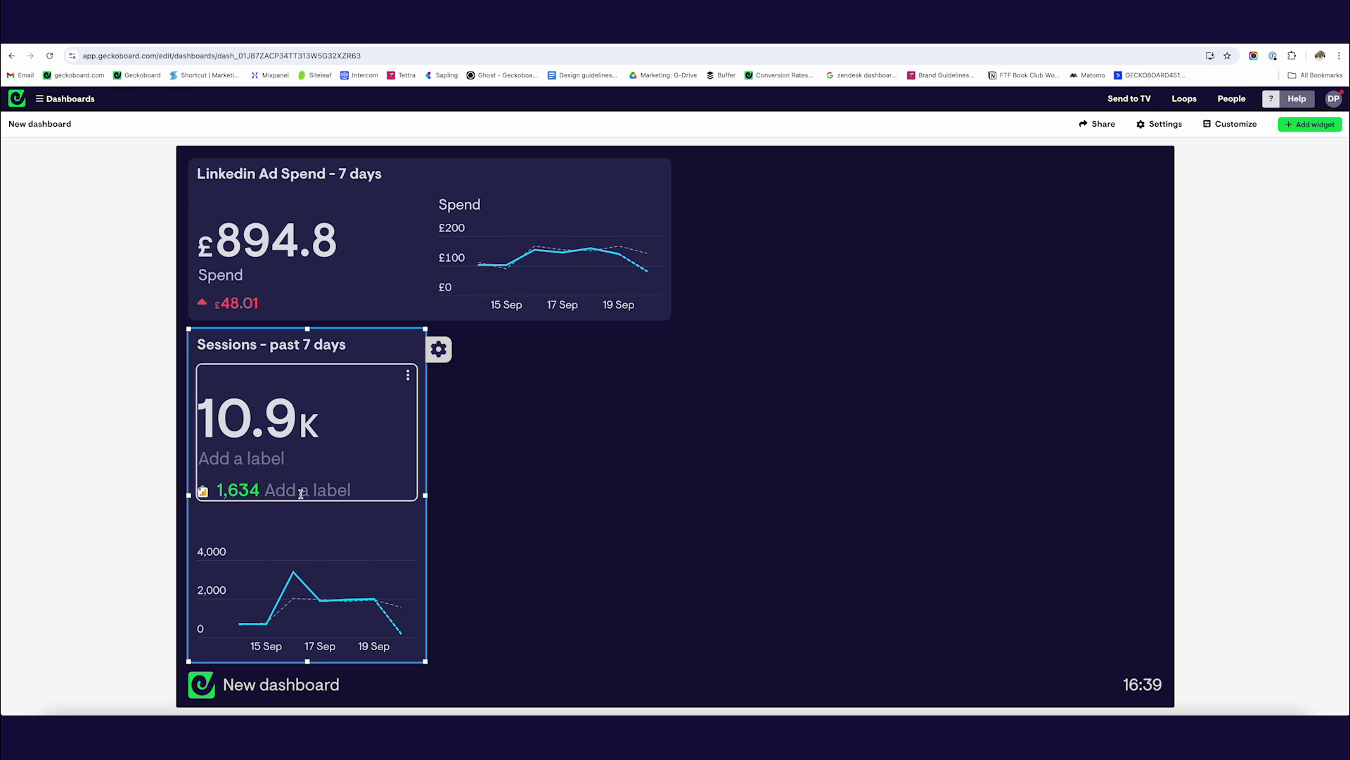
type("v")
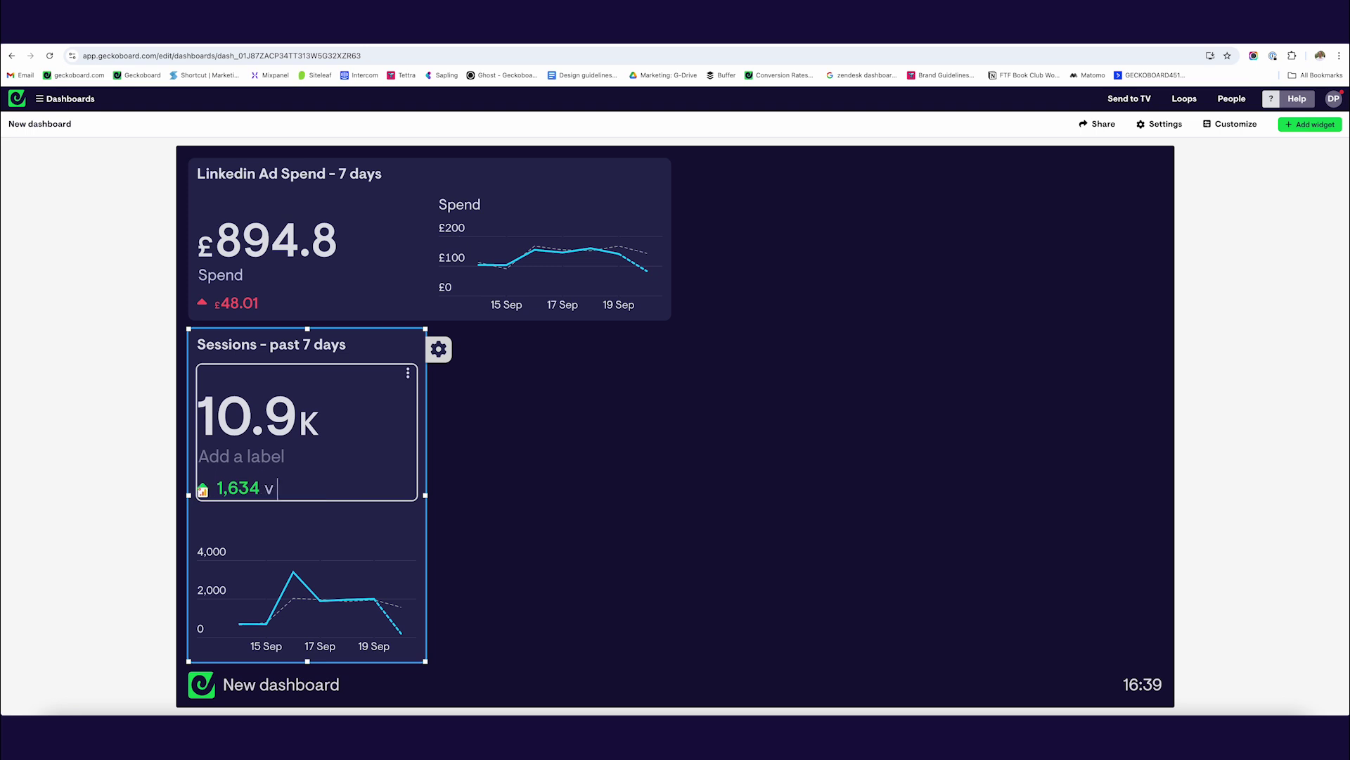
type(" prev 7 dya")
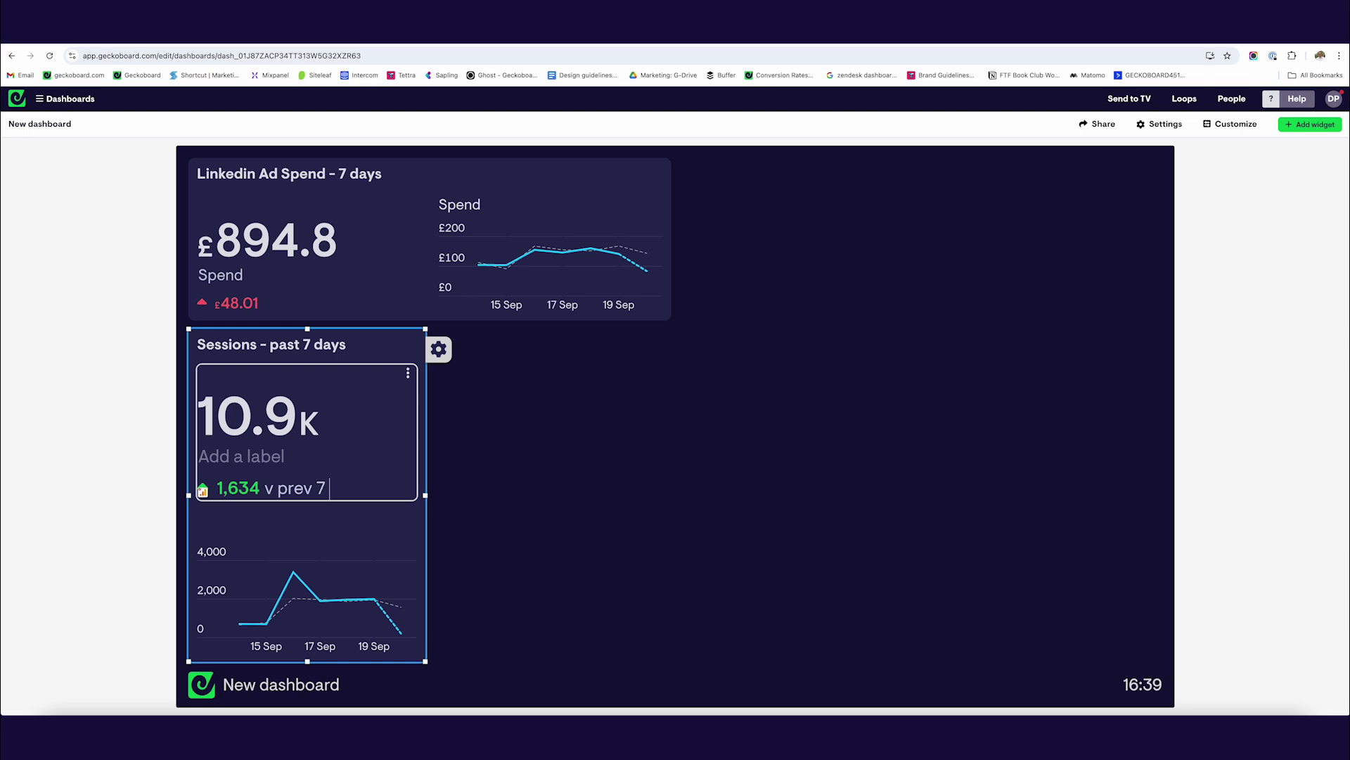
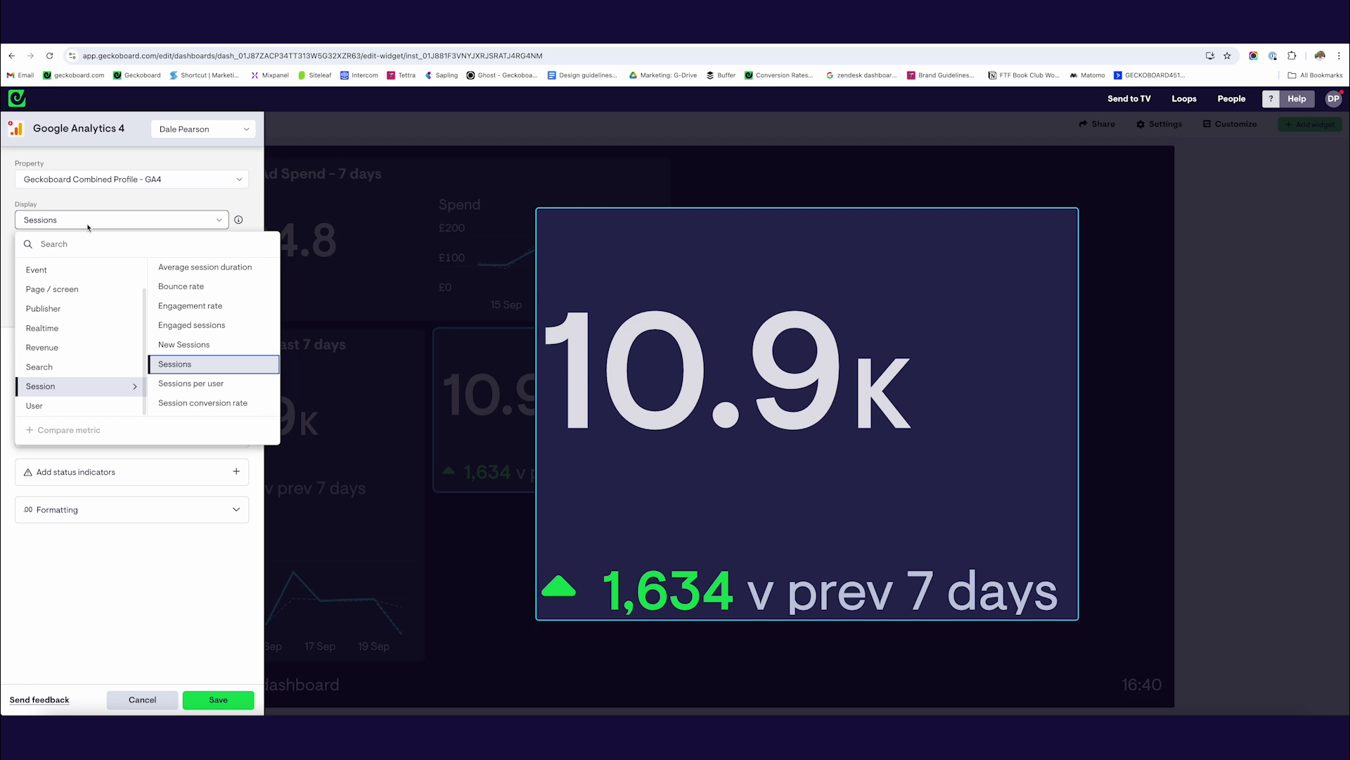
Save the copied sessions number with Engaged sessions as its metric, and group it with a duplicate of itself
left_click(197, 328)
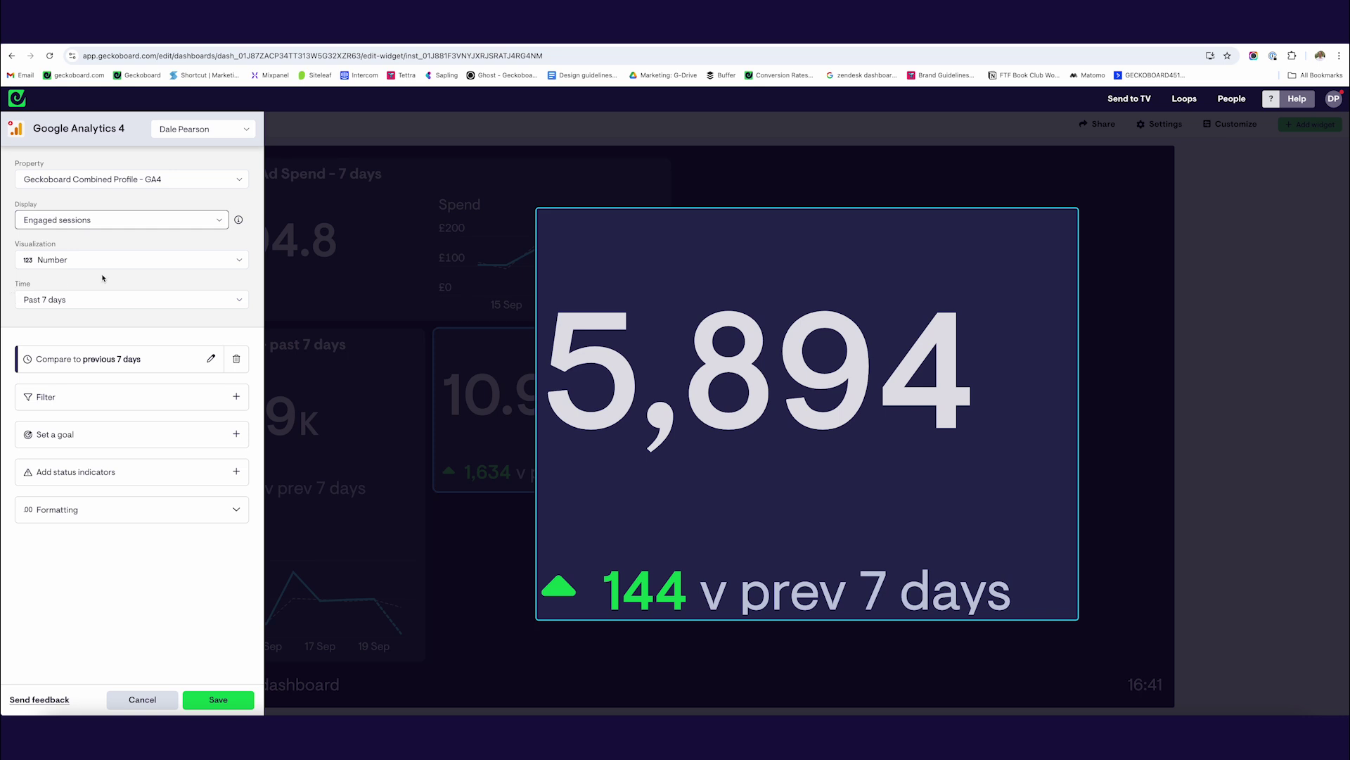
left_click(218, 700)
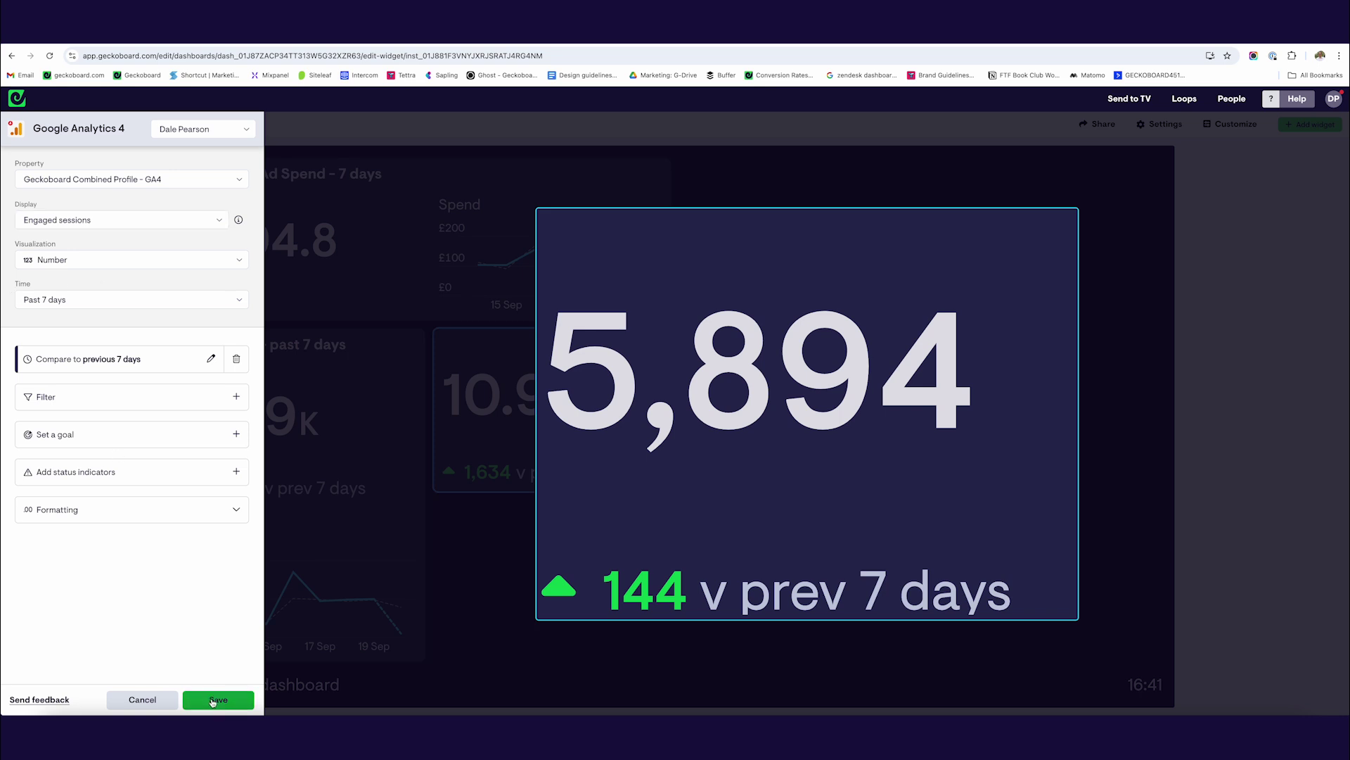
left_click(654, 353)
left_click(703, 406)
left_click_drag(766, 188, 552, 483)
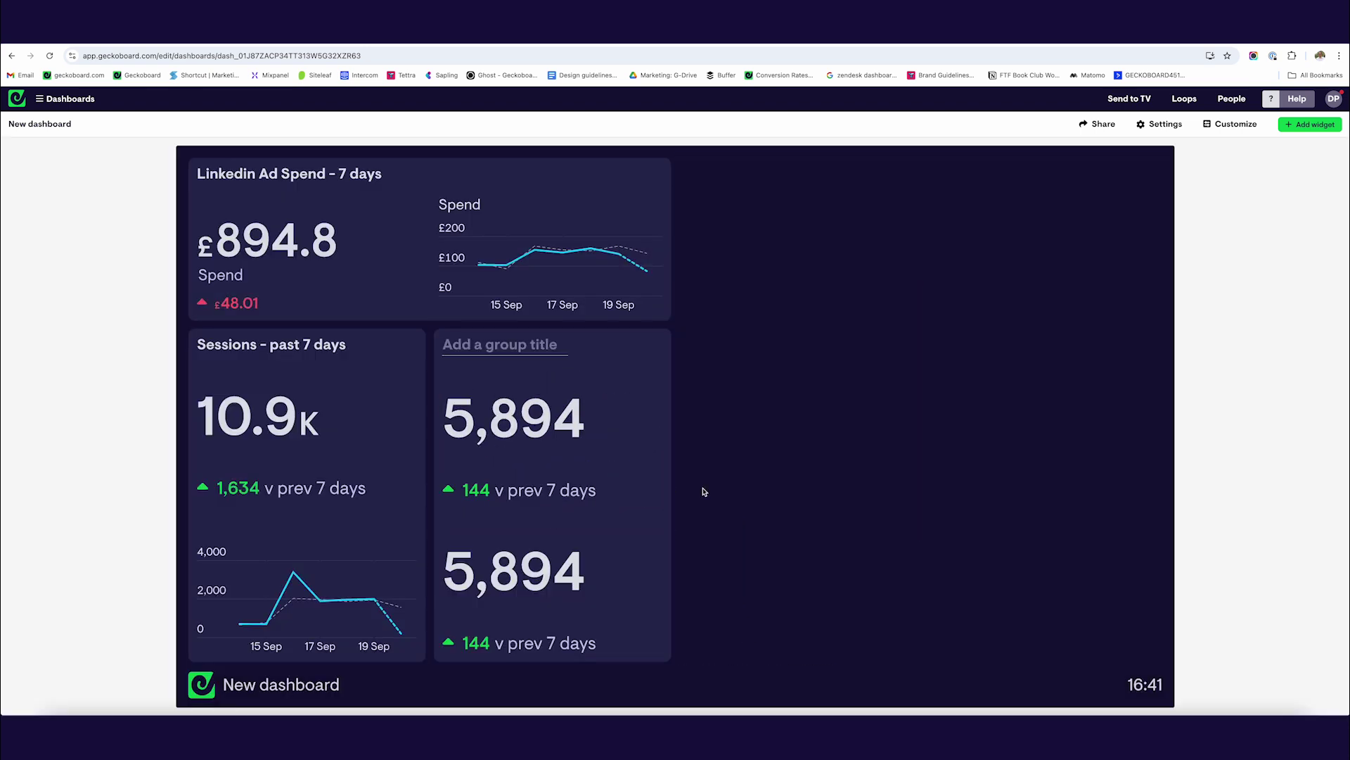
Change the lower Engaged sessions widget's visualization to Line Chart and save it
left_click(654, 547)
left_click(700, 551)
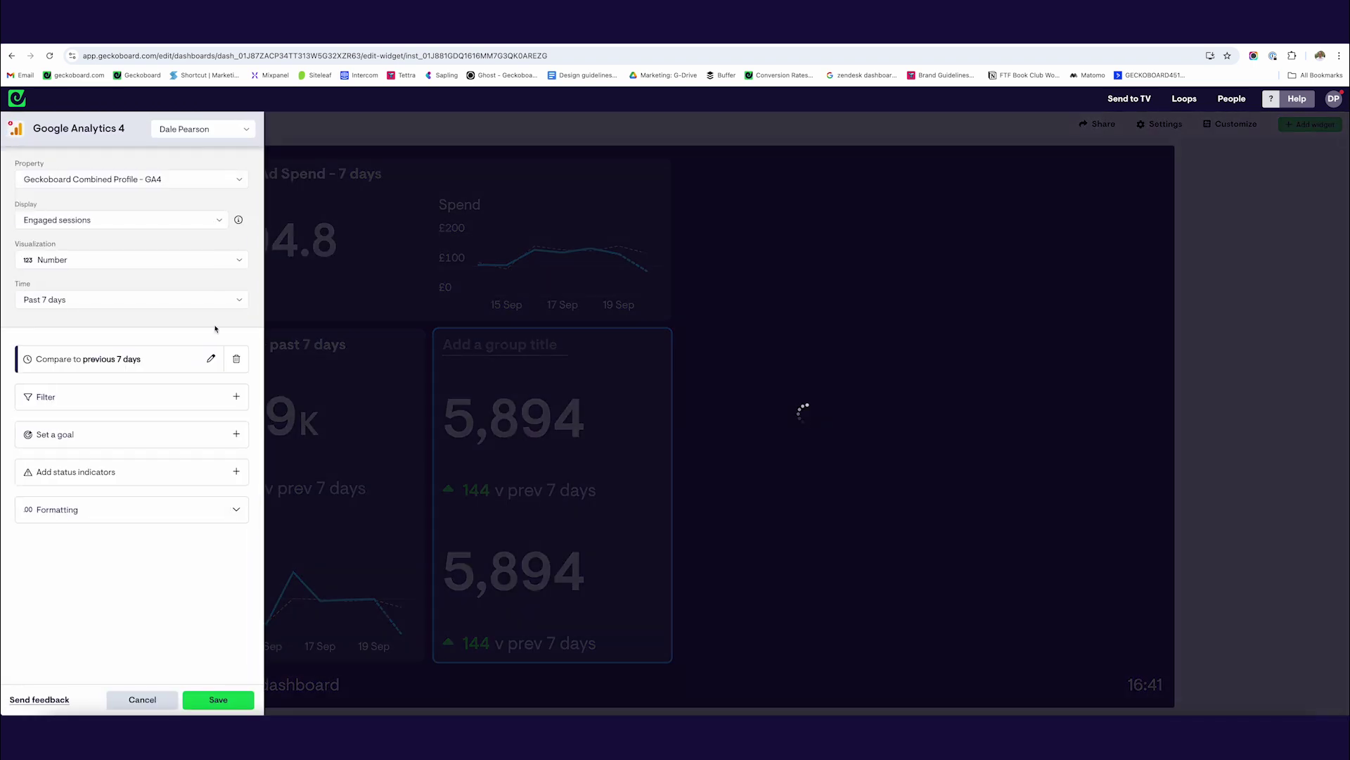
left_click(84, 263)
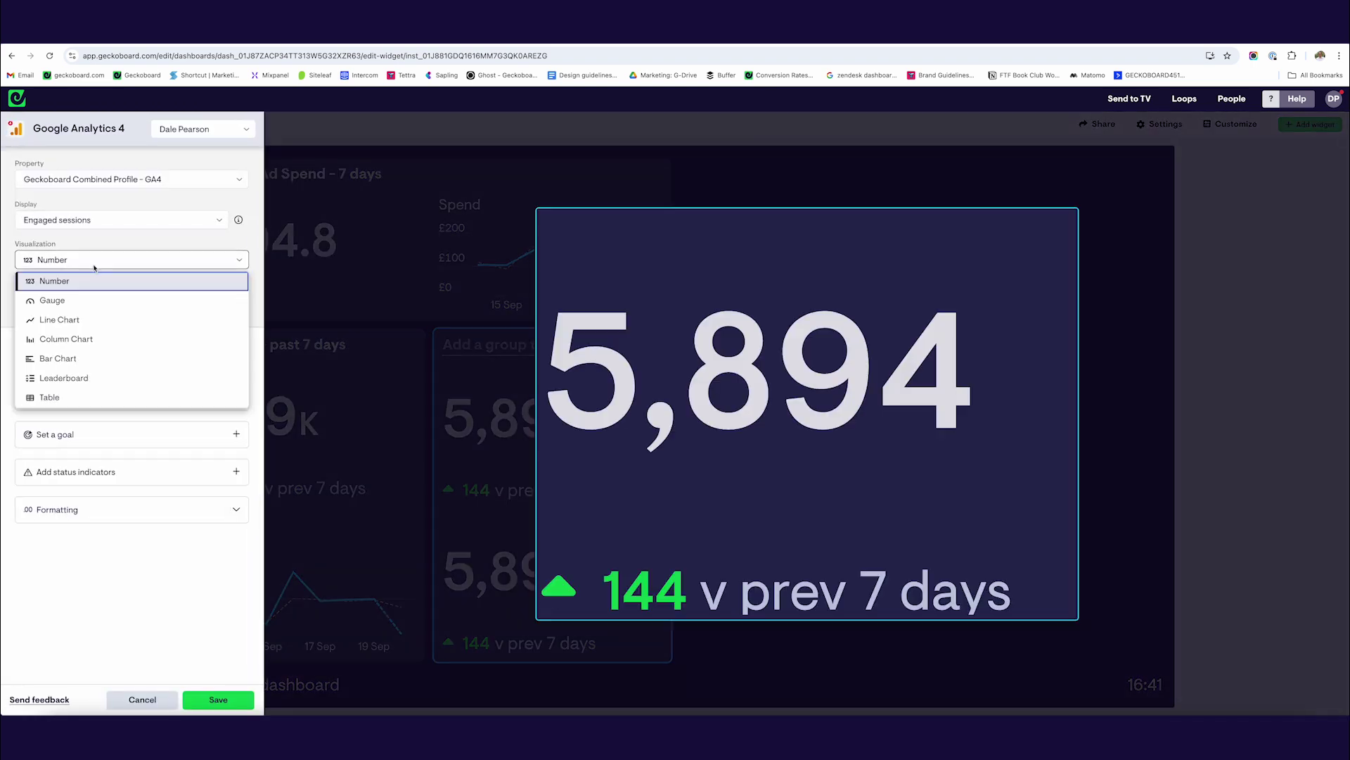
left_click(92, 321)
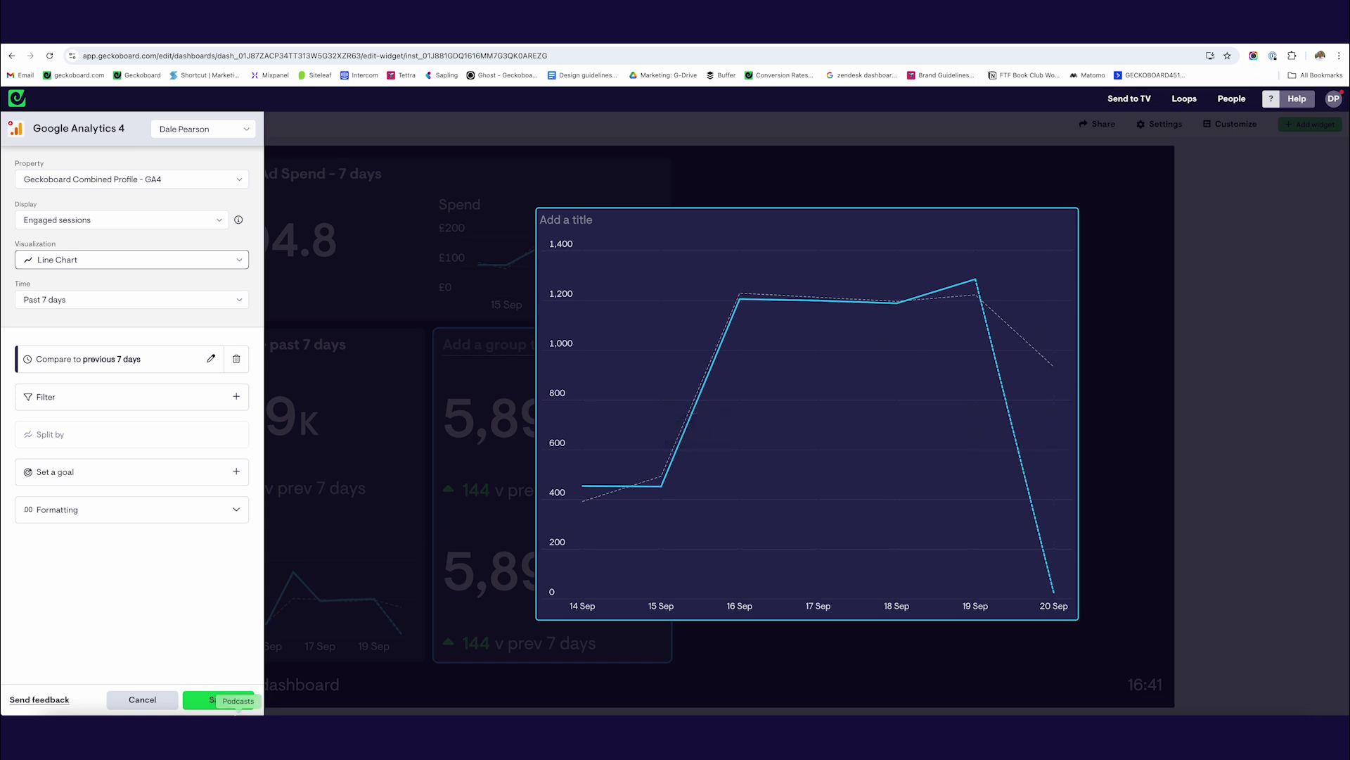
left_click(216, 700)
Copy the Sessions group's title to the untitled group and extend it to "Engaged Sessions - past 7 days"
left_click(297, 349)
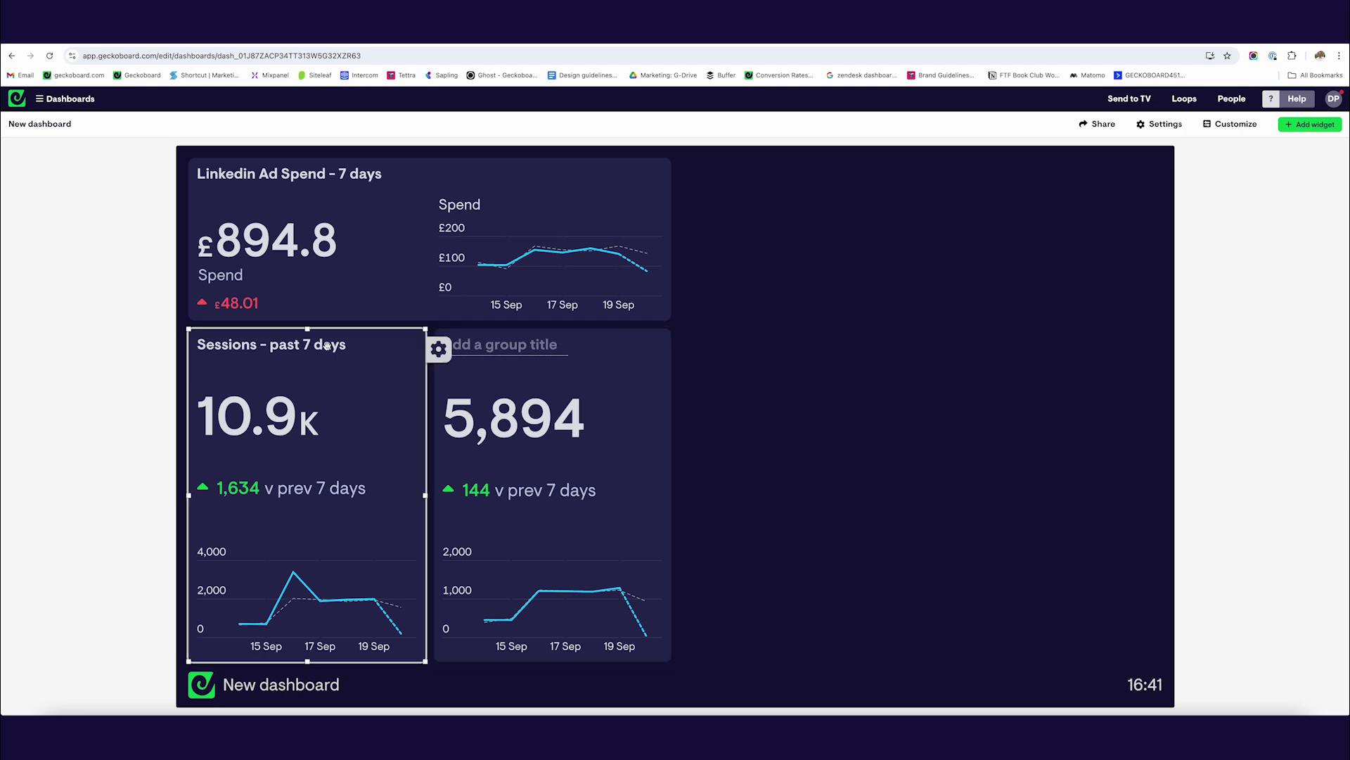
left_click(298, 349)
key("ctrl+c")
left_click(506, 344)
key("ctrl+v")
left_click(451, 344)
key("Left")
type("Enaaged")
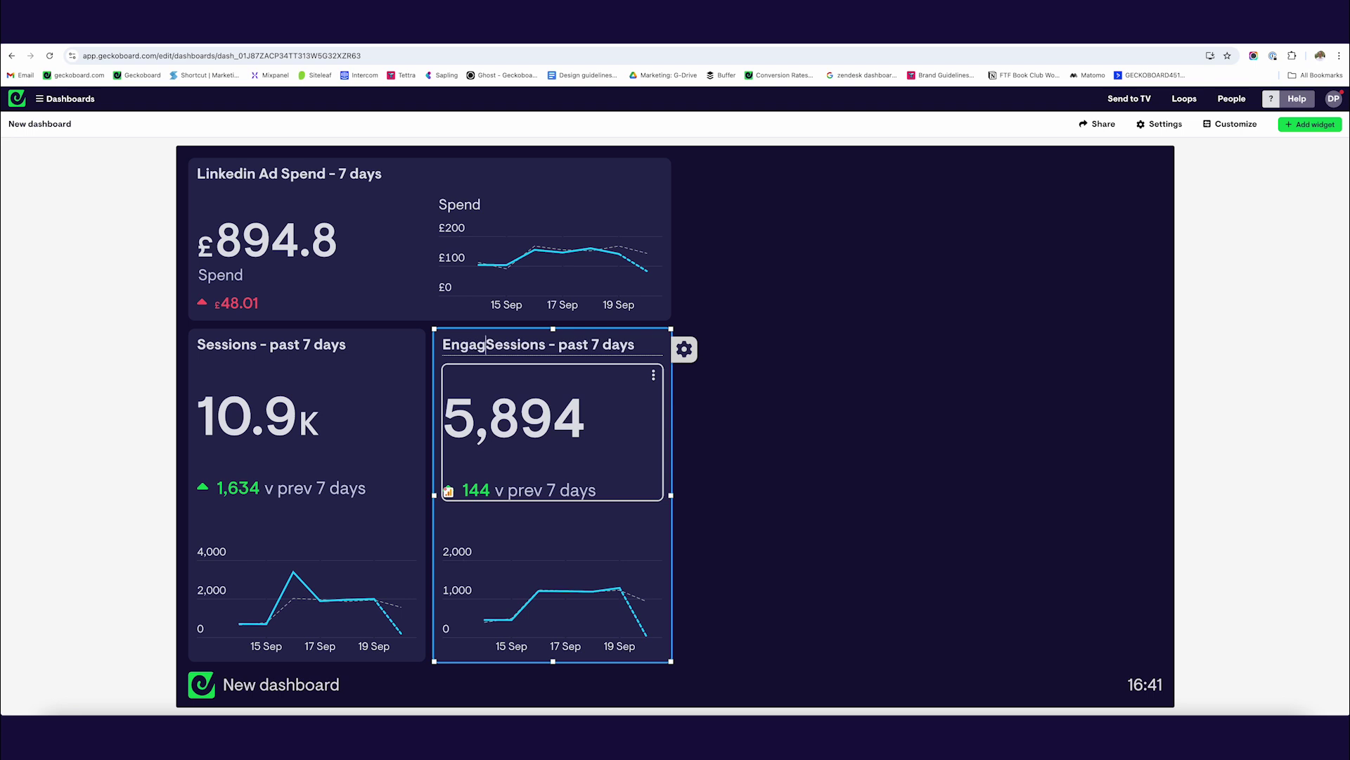
Compare the numbers and daily chart values of the Sessions and Engaged Sessions groups
left_click(308, 421)
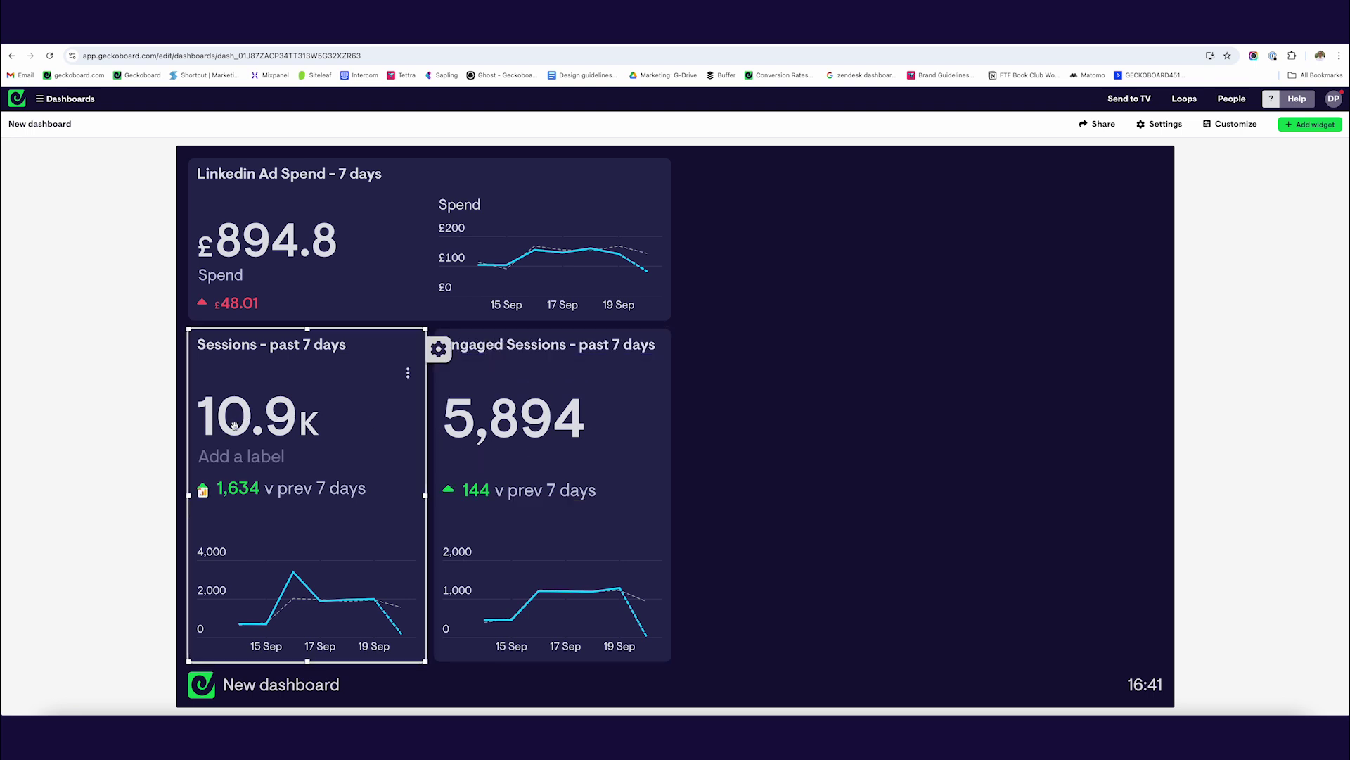
left_click(758, 473)
left_click(496, 427)
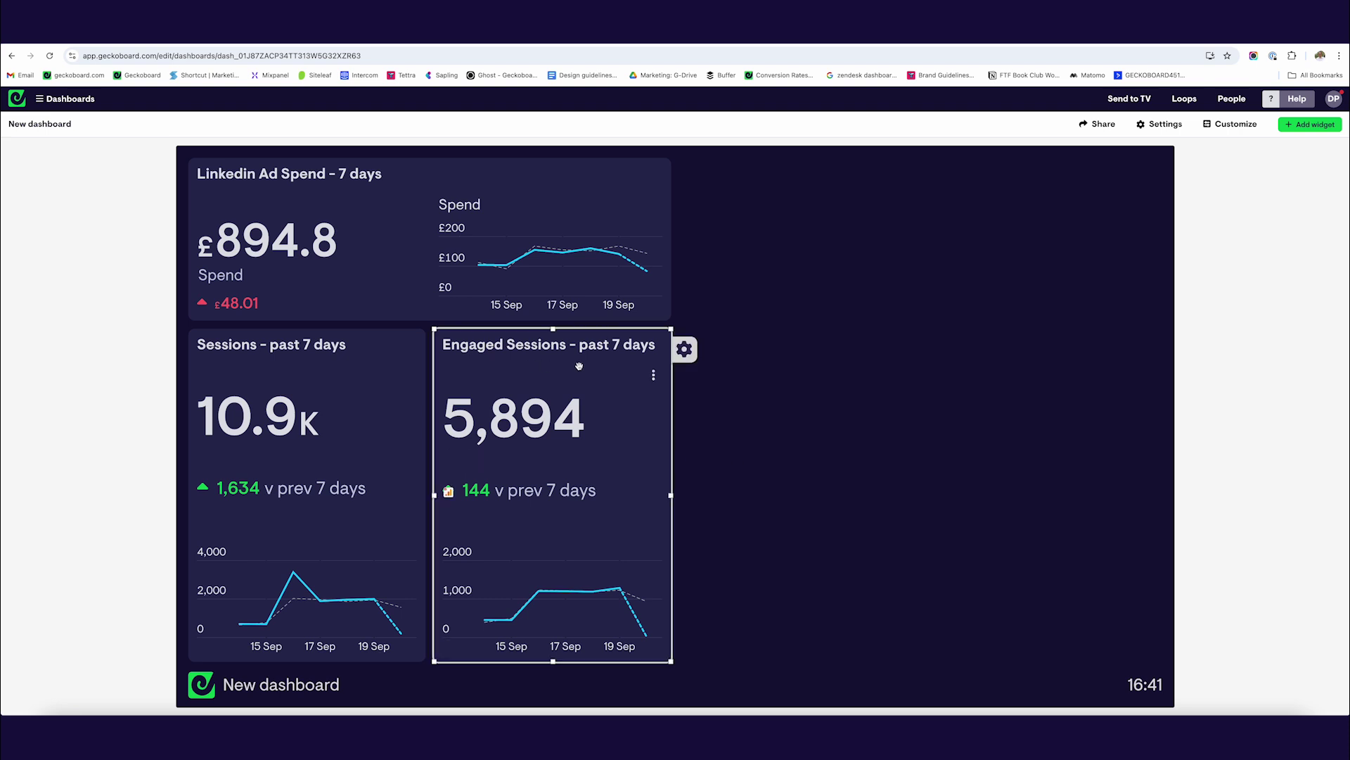
left_click(738, 474)
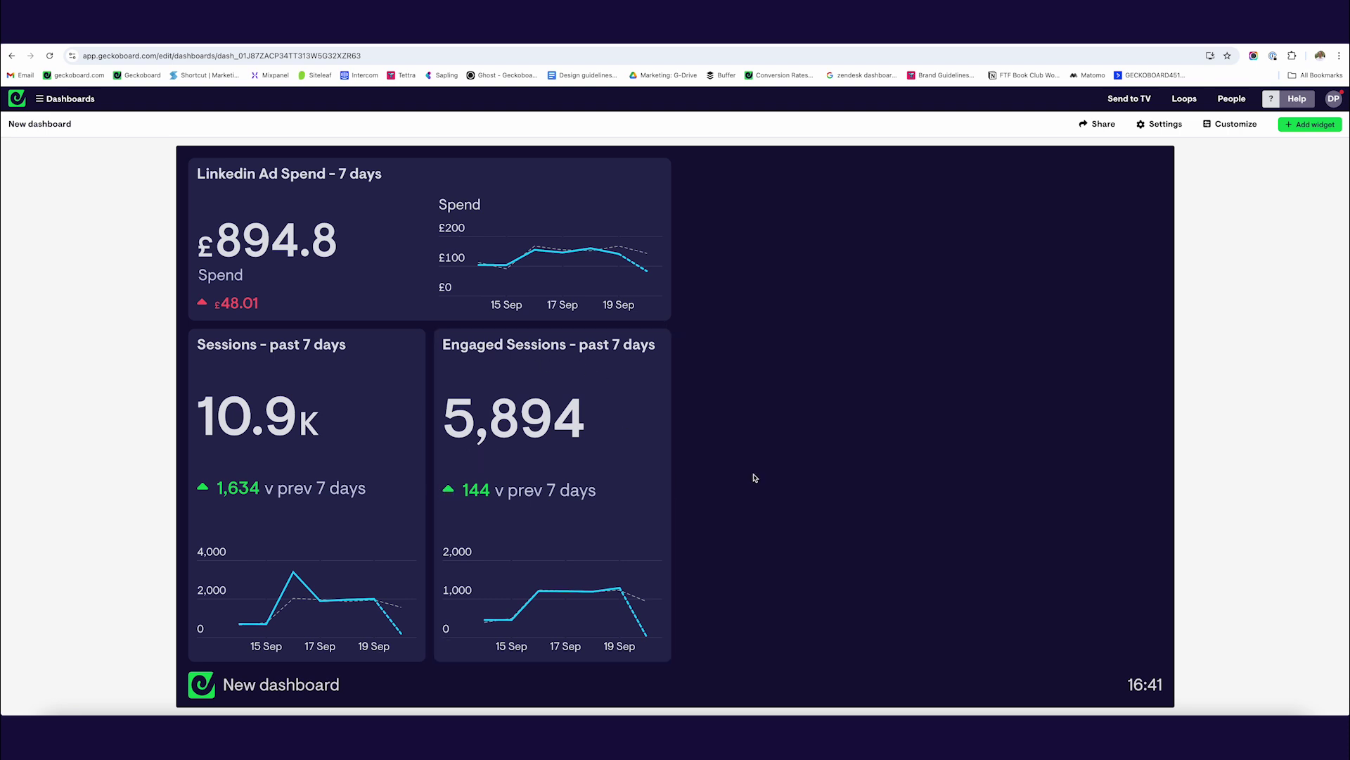
left_click(247, 604)
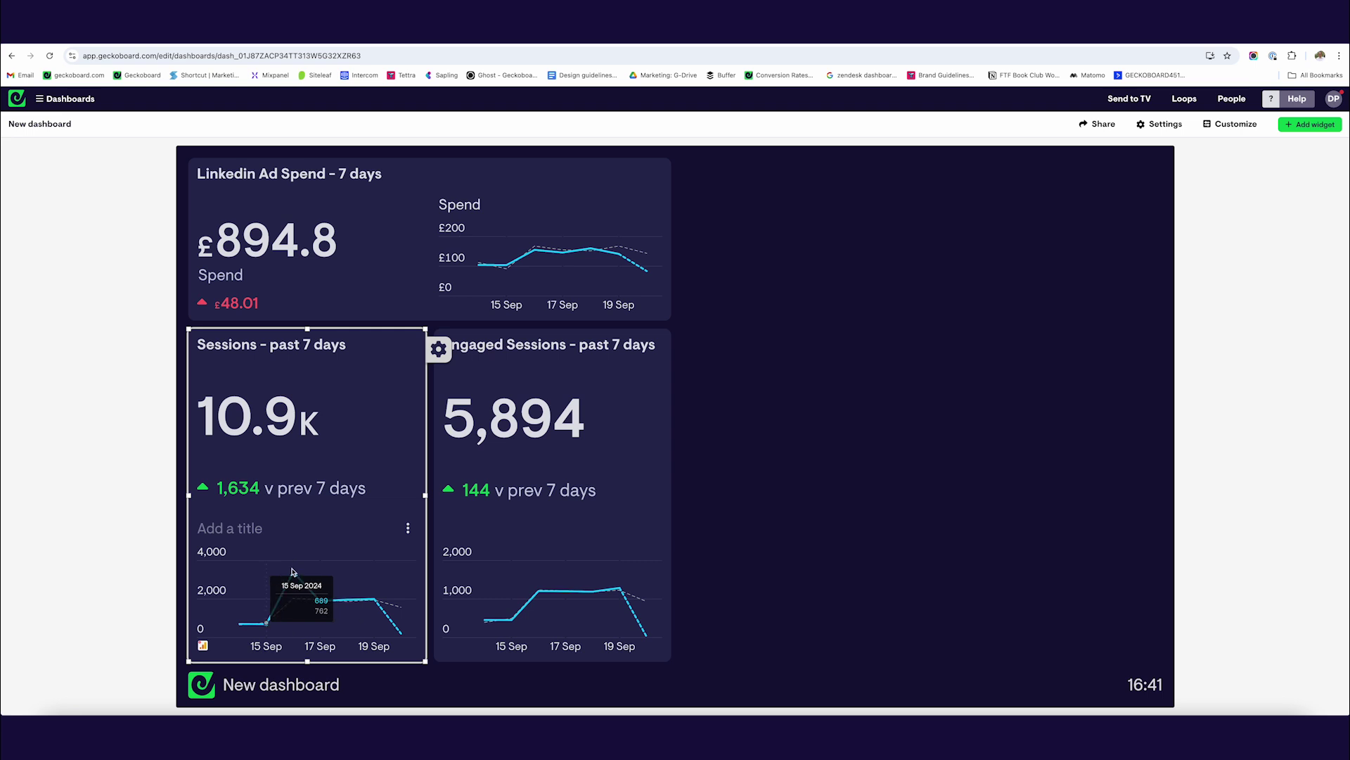
left_click(464, 603)
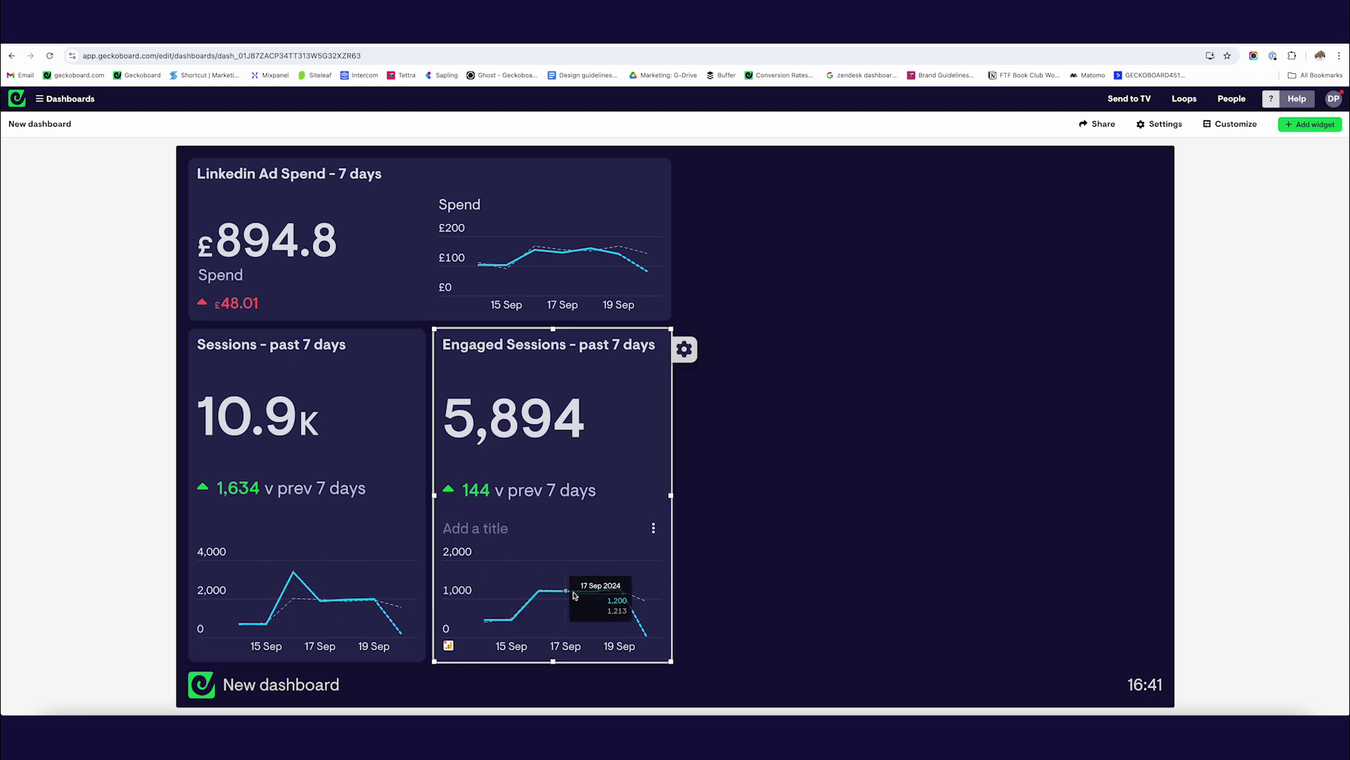
left_click(322, 600)
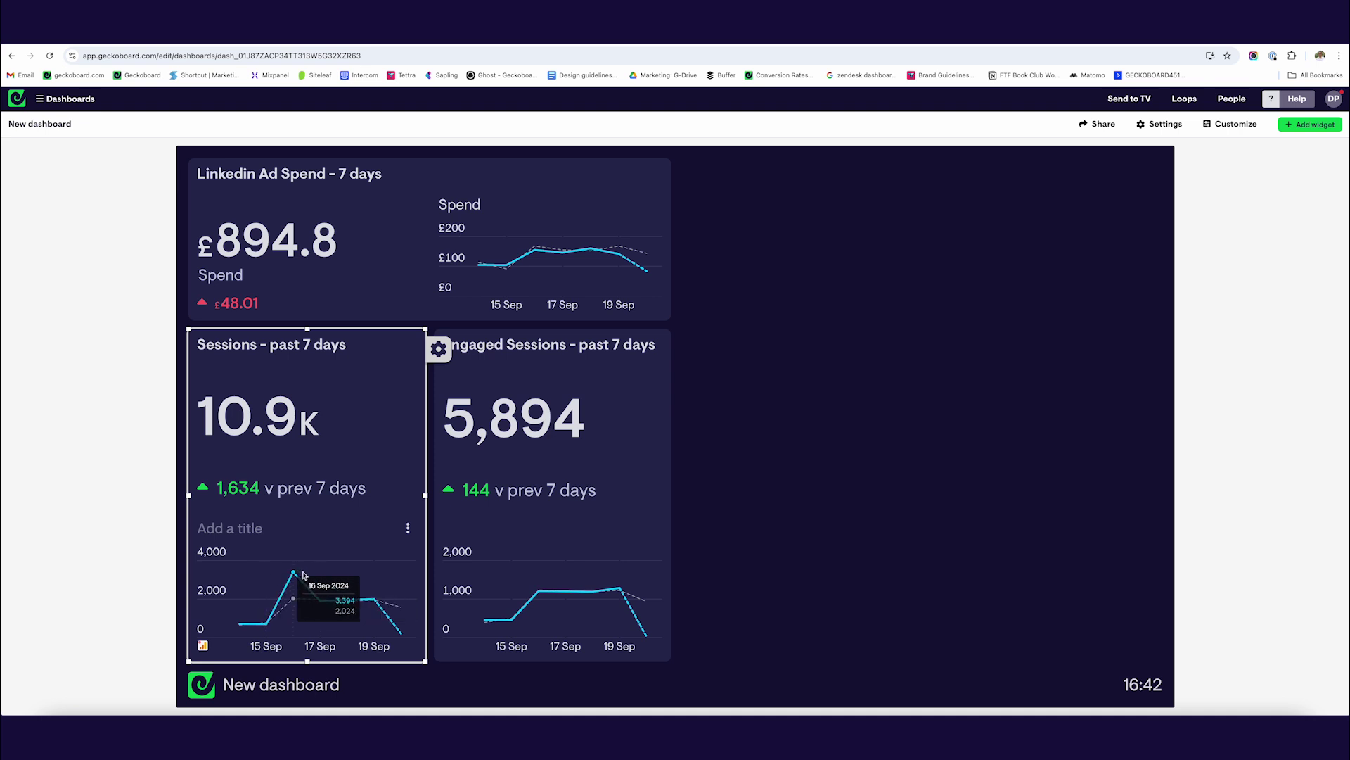
Open the Engaged Sessions number widget for editing and look through the available session and search metrics
left_click(591, 530)
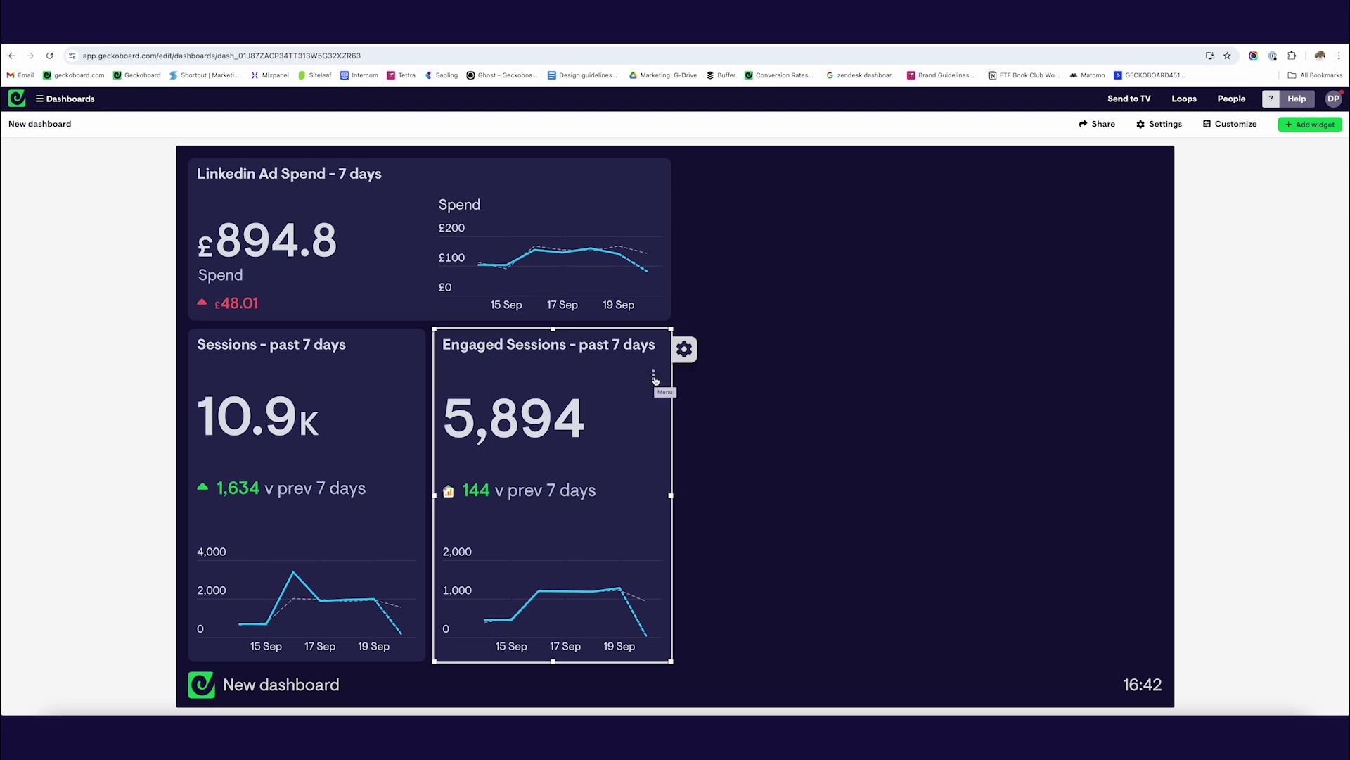
left_click(653, 375)
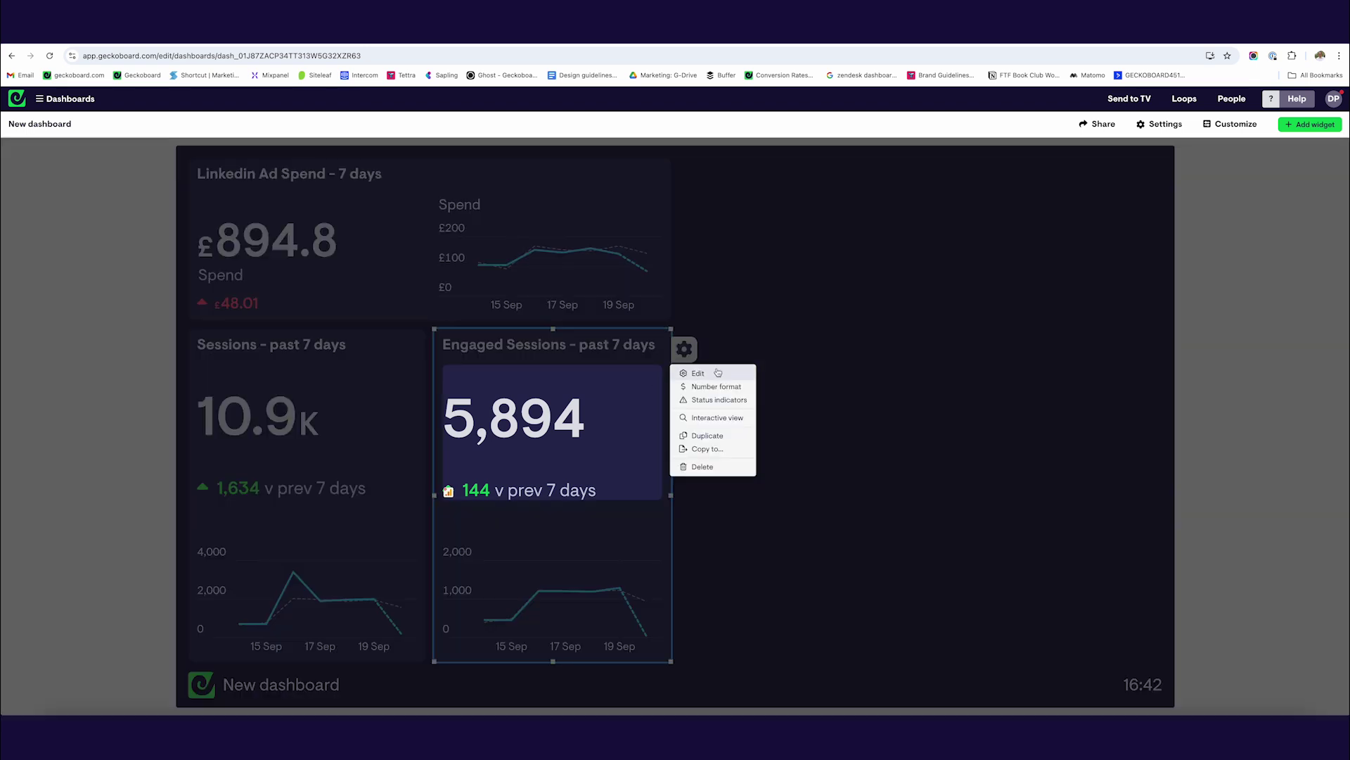
left_click(718, 373)
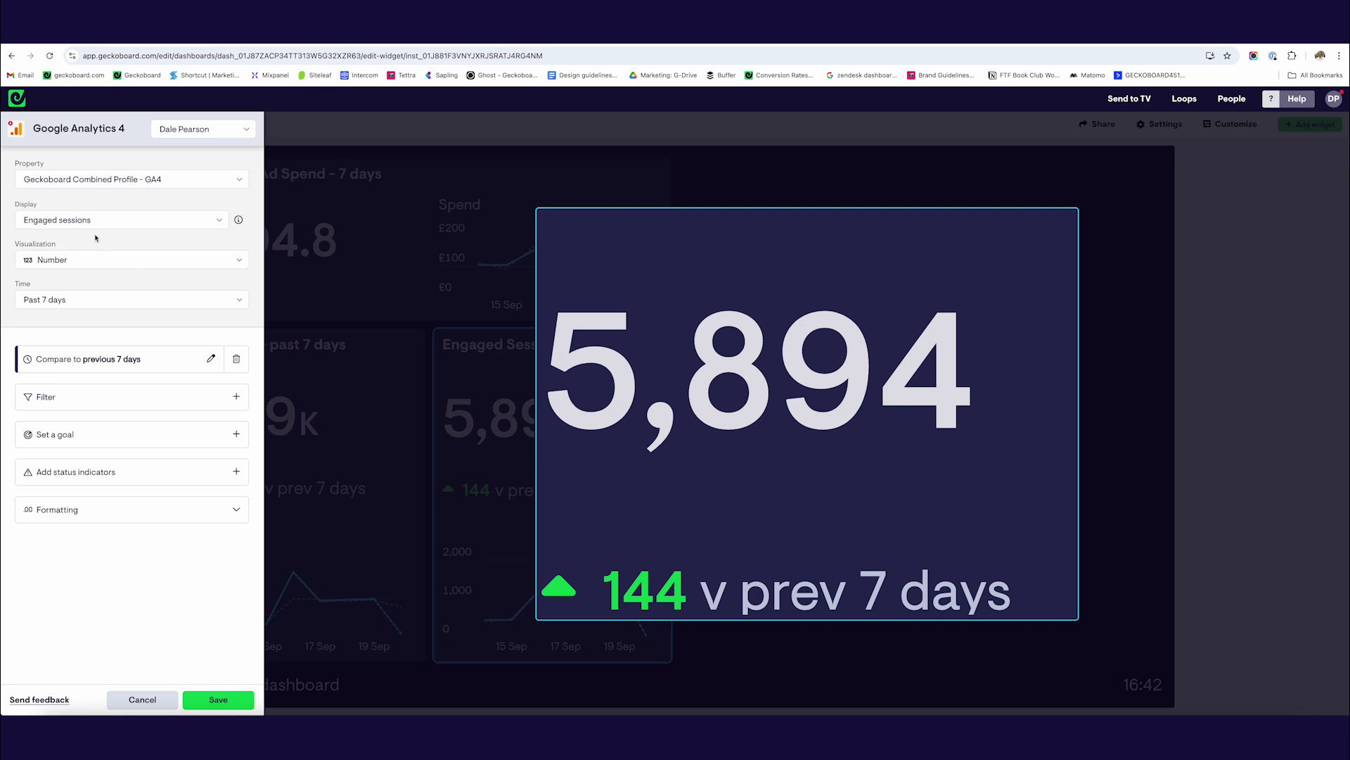
left_click(42, 219)
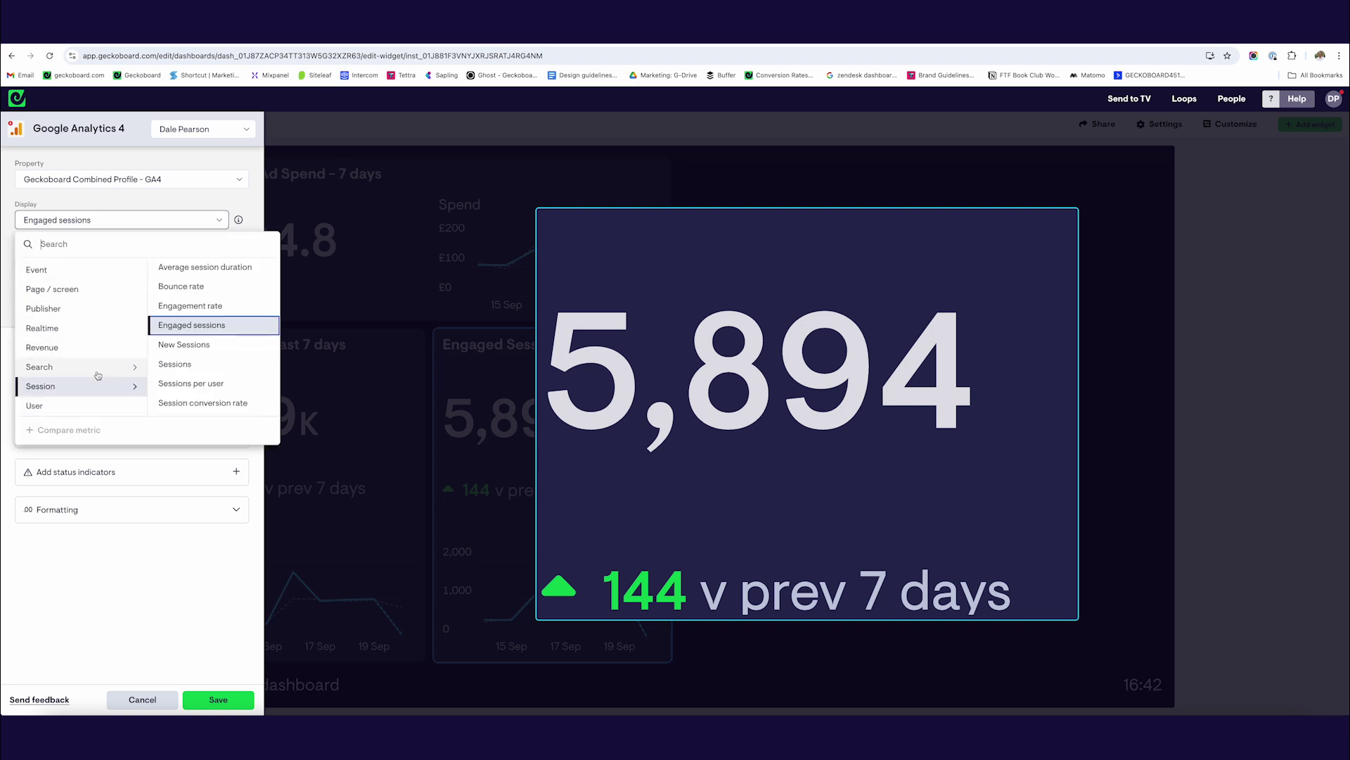
left_click(56, 368)
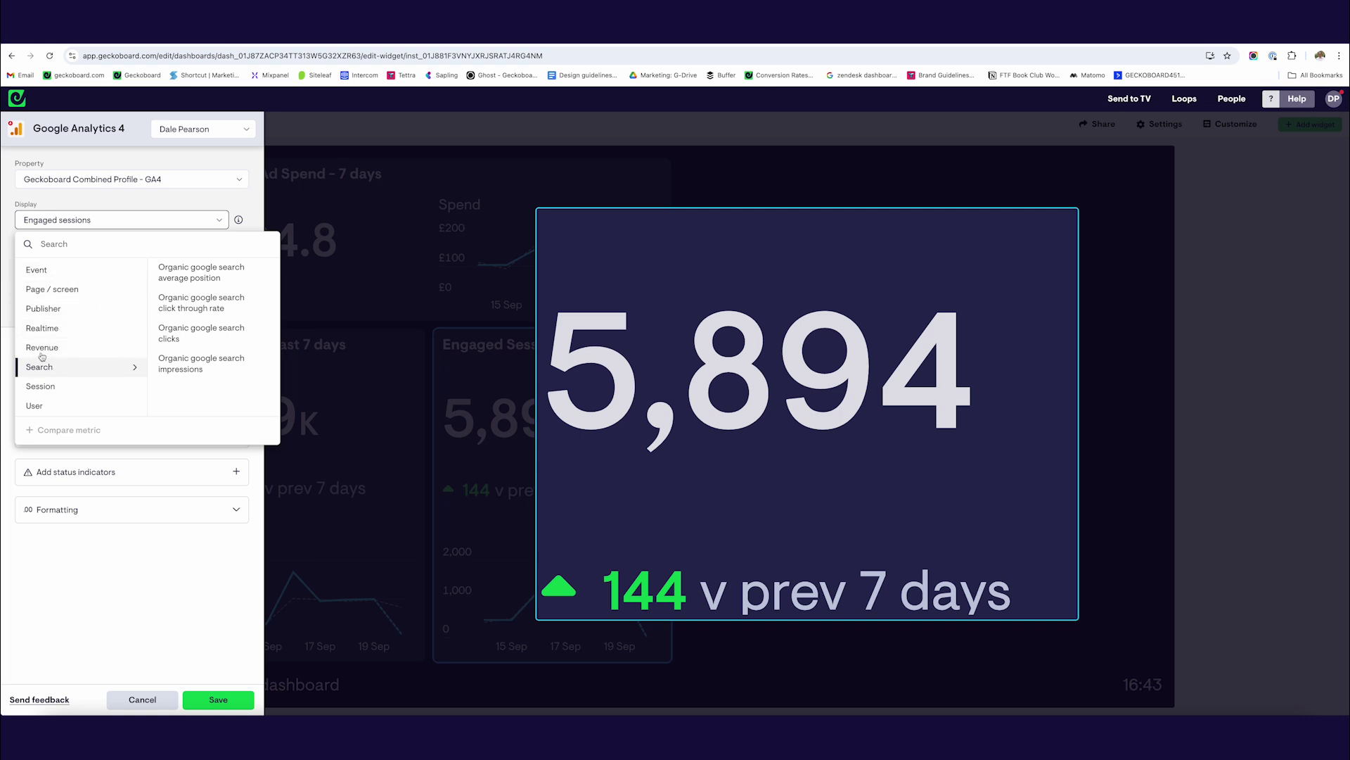
left_click(123, 562)
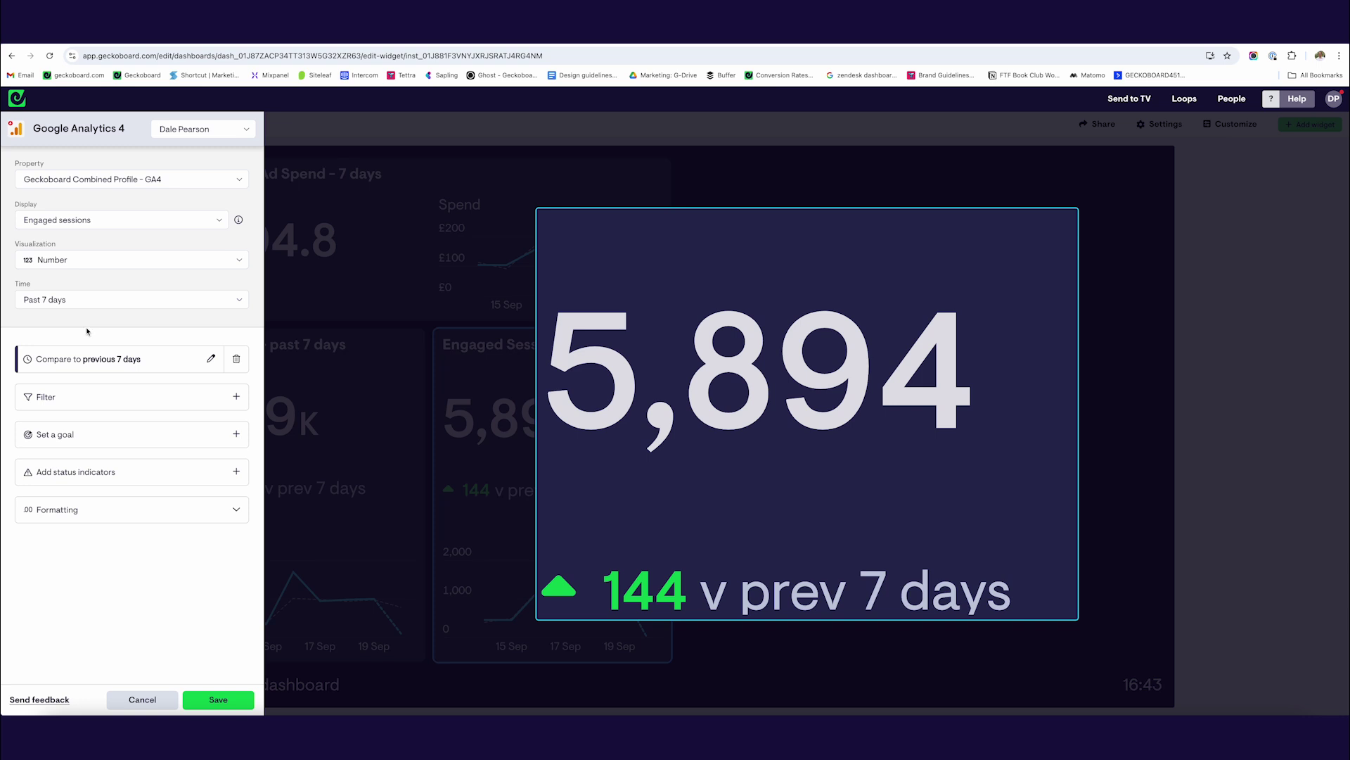
Filter the Engaged sessions number so that Country is United States
left_click(72, 398)
scroll(230, 421, "down", 2)
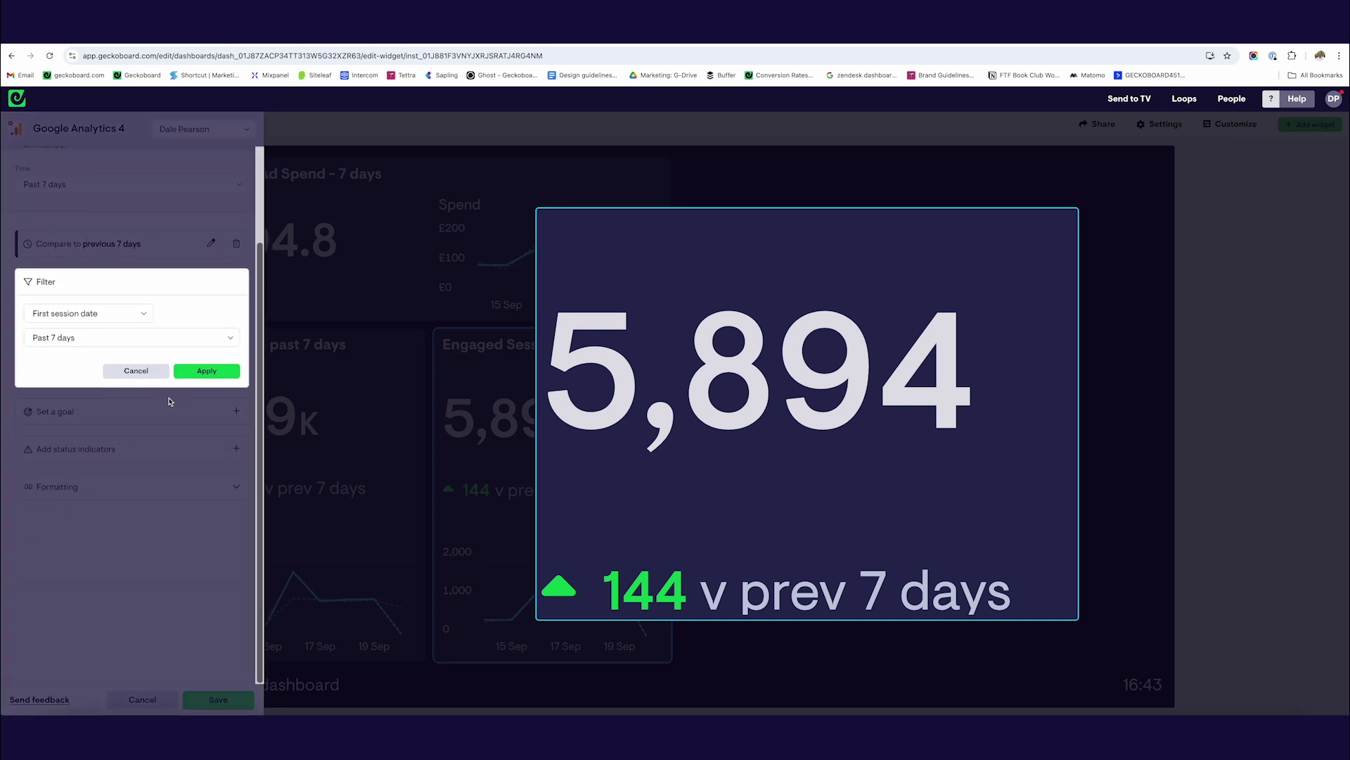
left_click(80, 318)
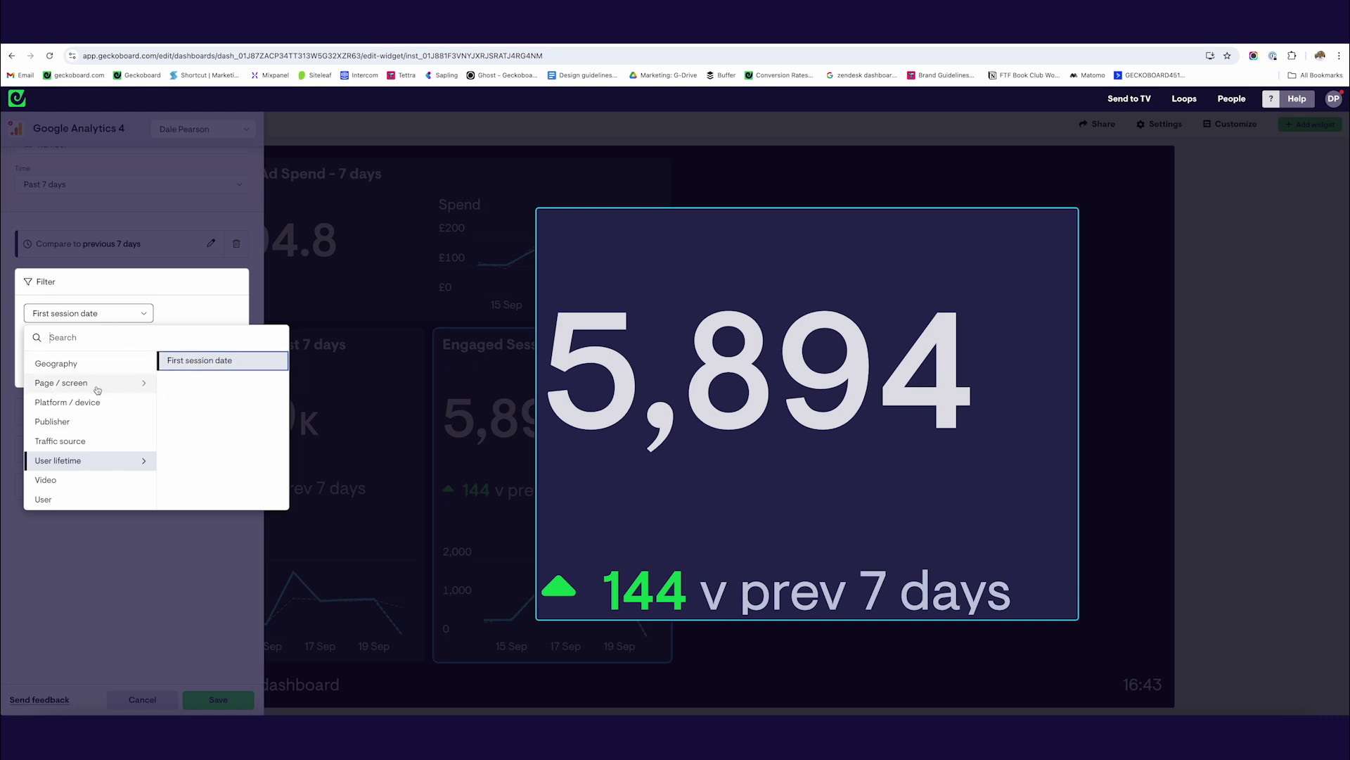
mouse_move(84, 364)
left_click(185, 387)
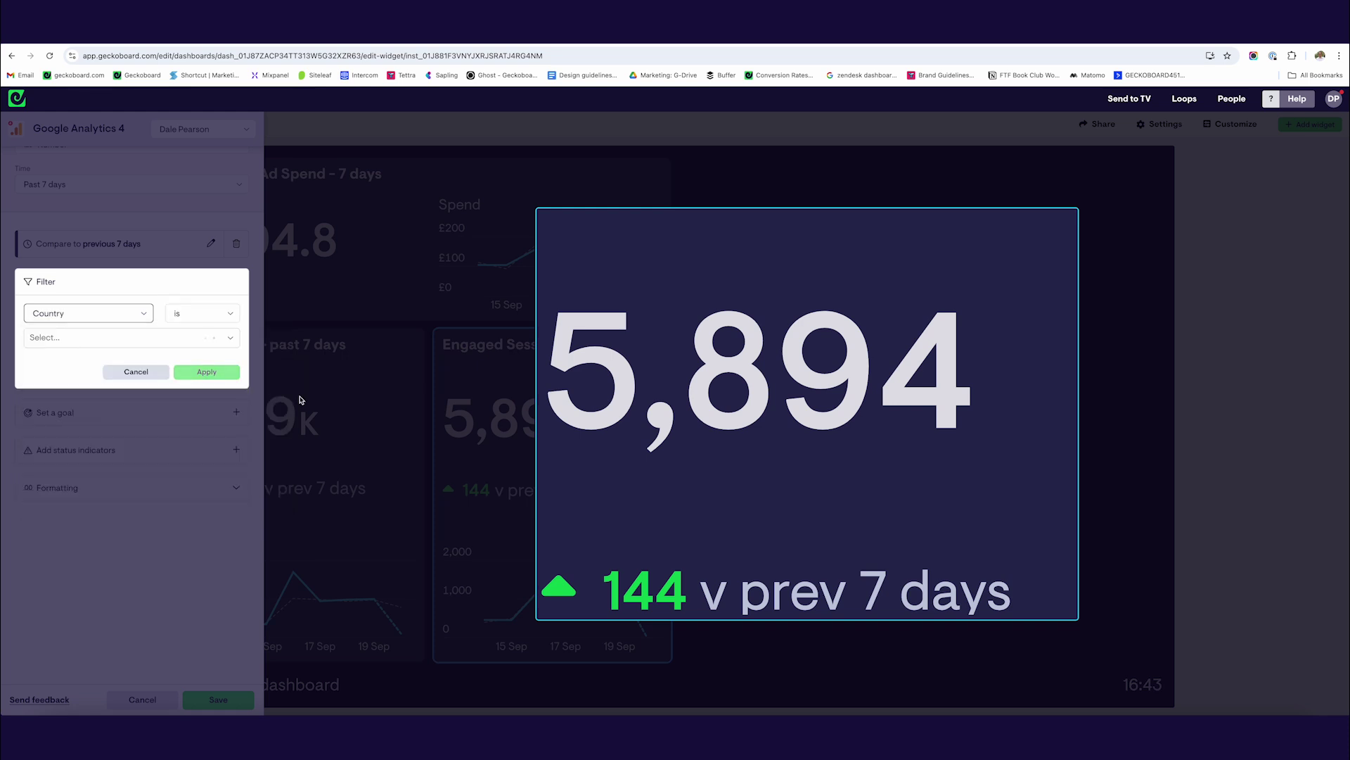
left_click(129, 339)
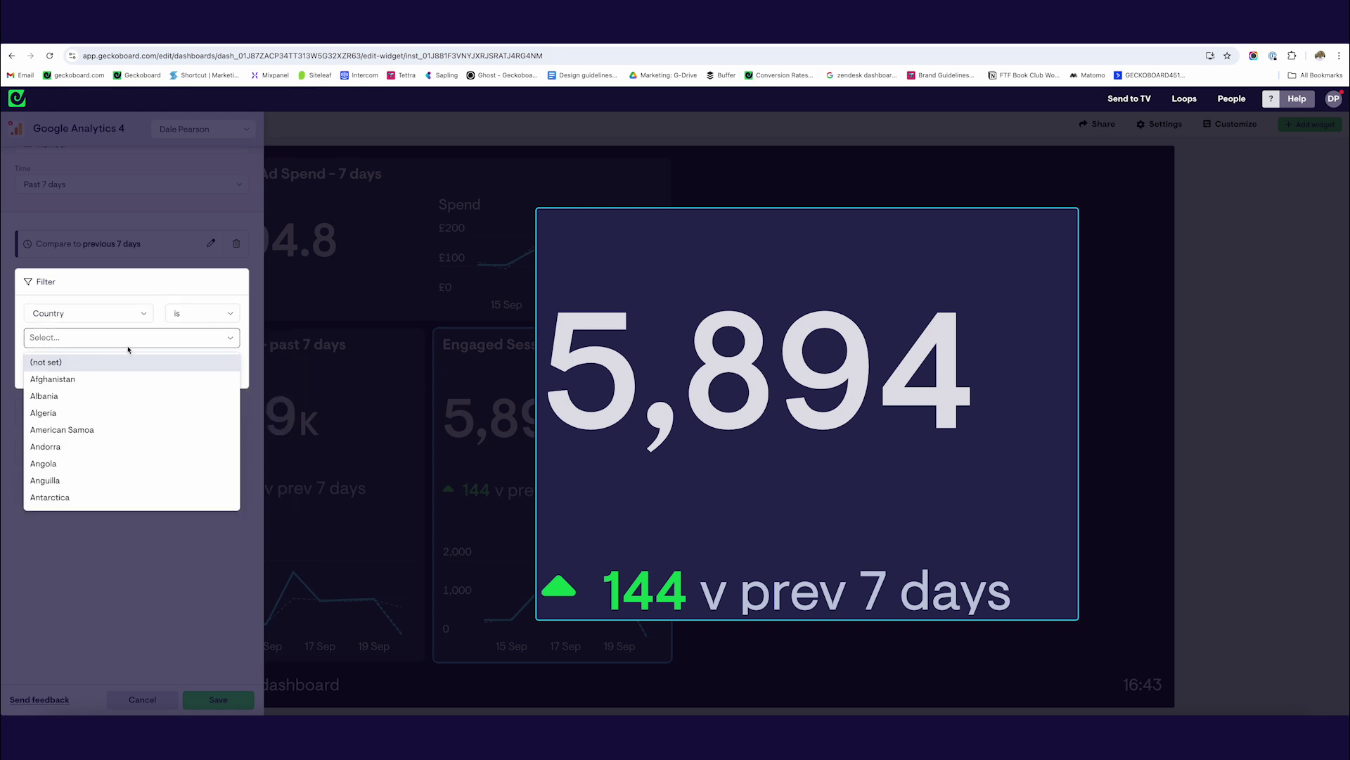
type("united")
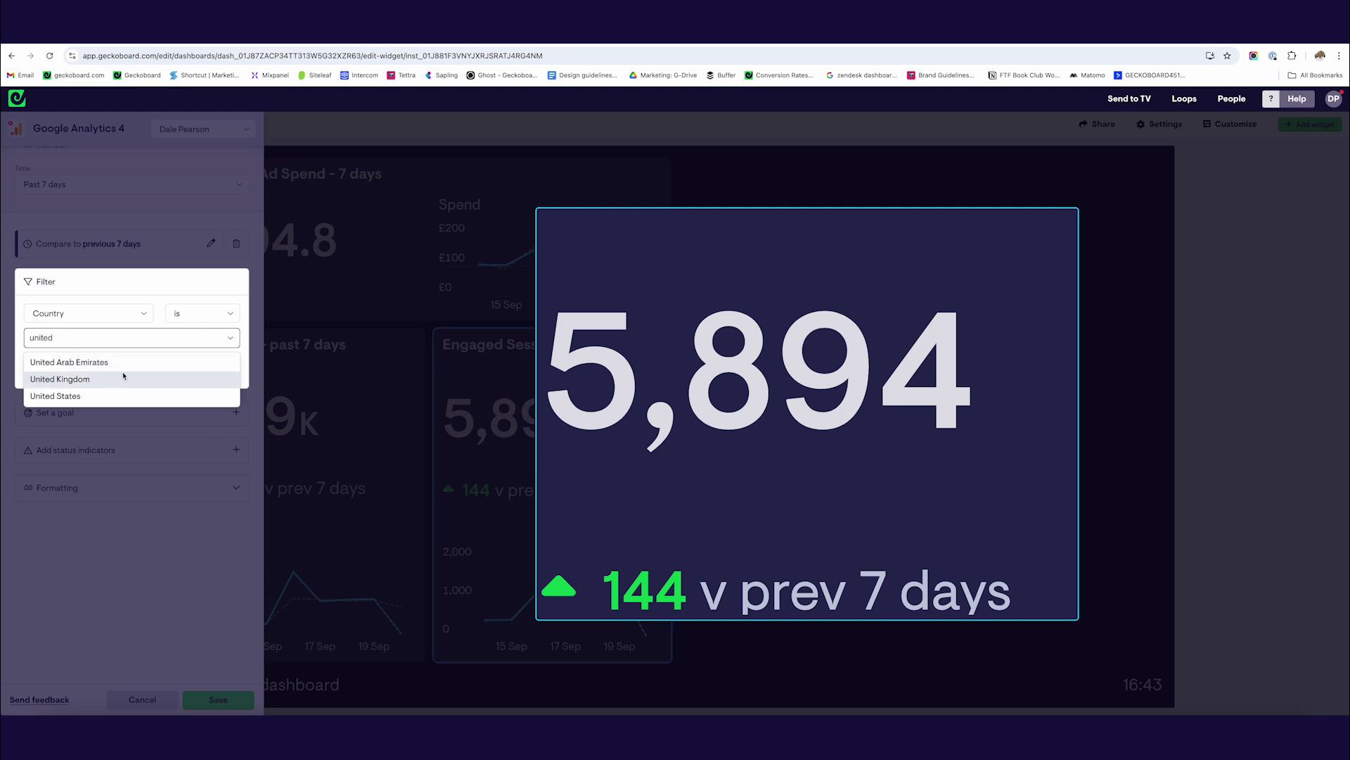
left_click(70, 391)
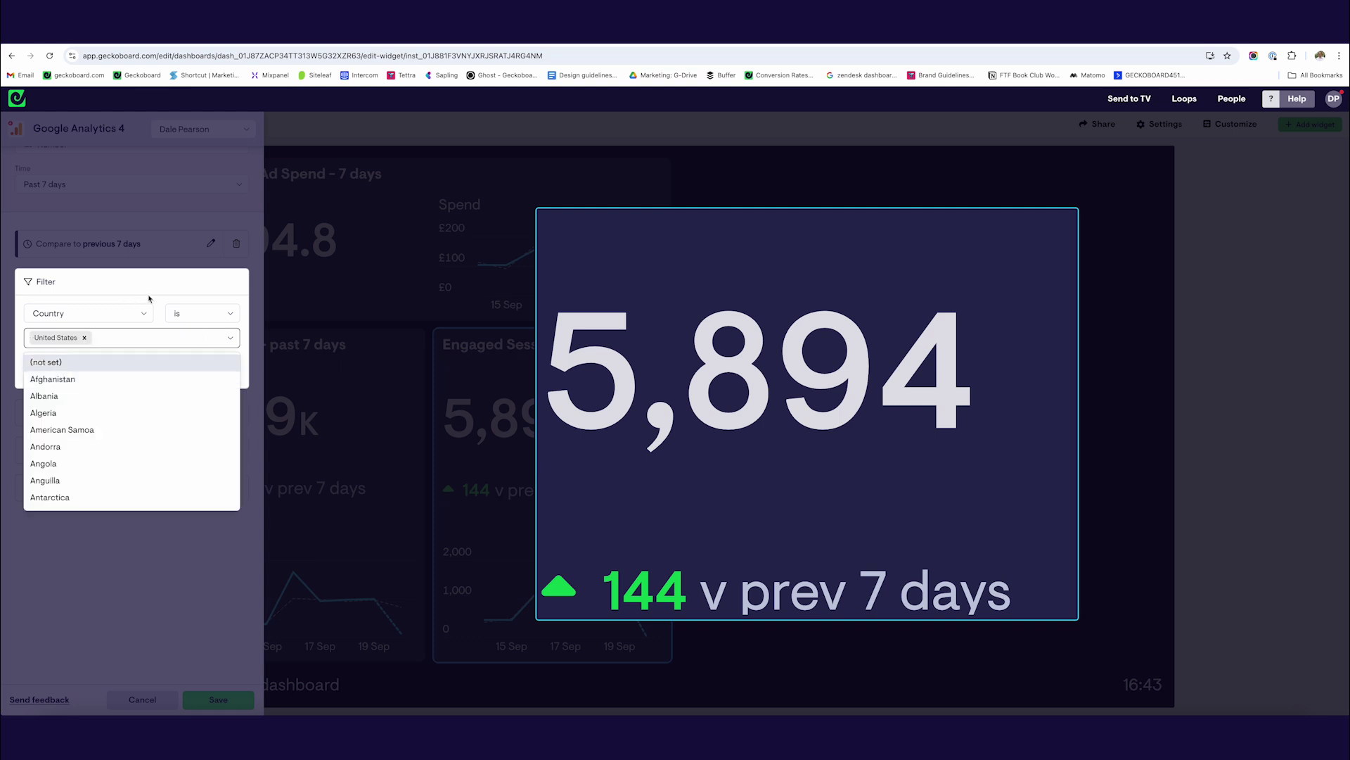
left_click(143, 298)
left_click(208, 373)
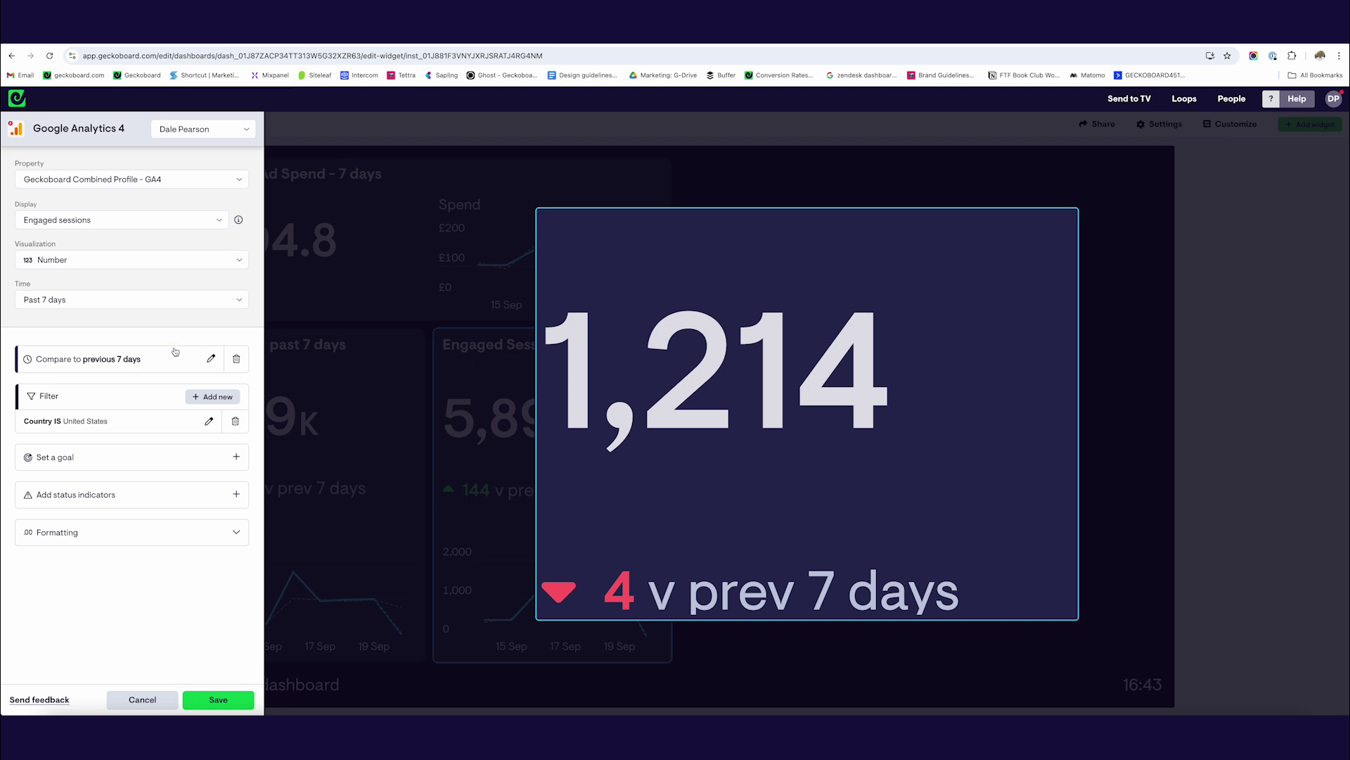
Remove the country filter and change the Engaged sessions number's visualization to Line Chart
left_click(235, 421)
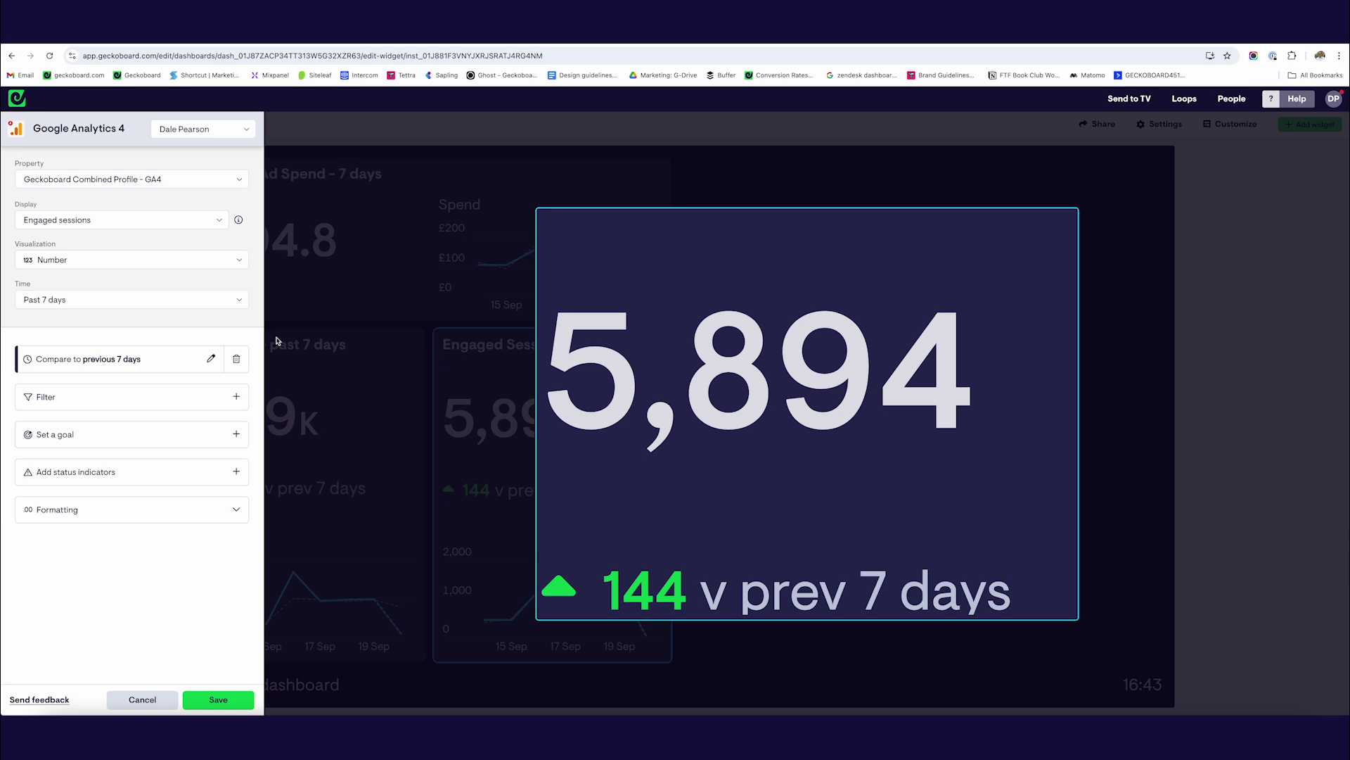
left_click(72, 257)
left_click(77, 315)
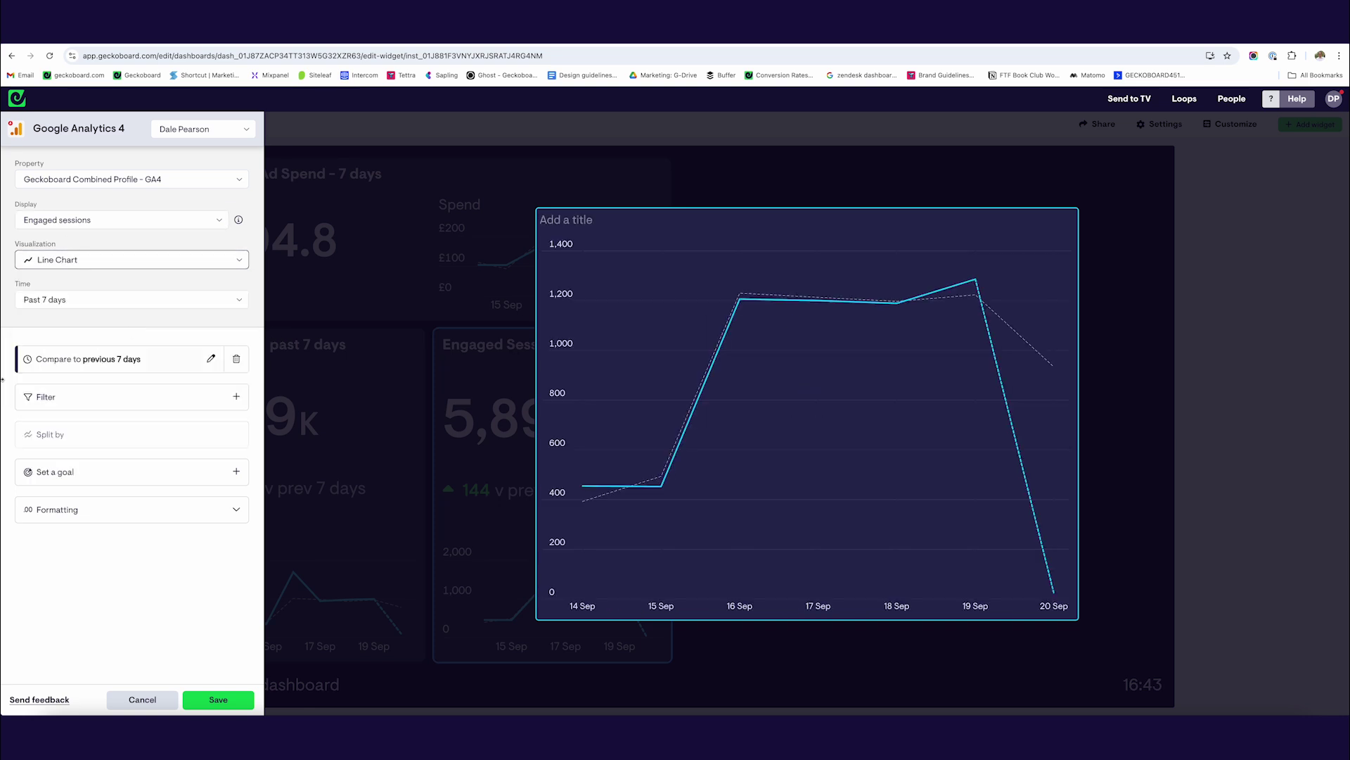
Filter the Engaged sessions line chart so that Country is United States or United Kingdom
left_click(61, 398)
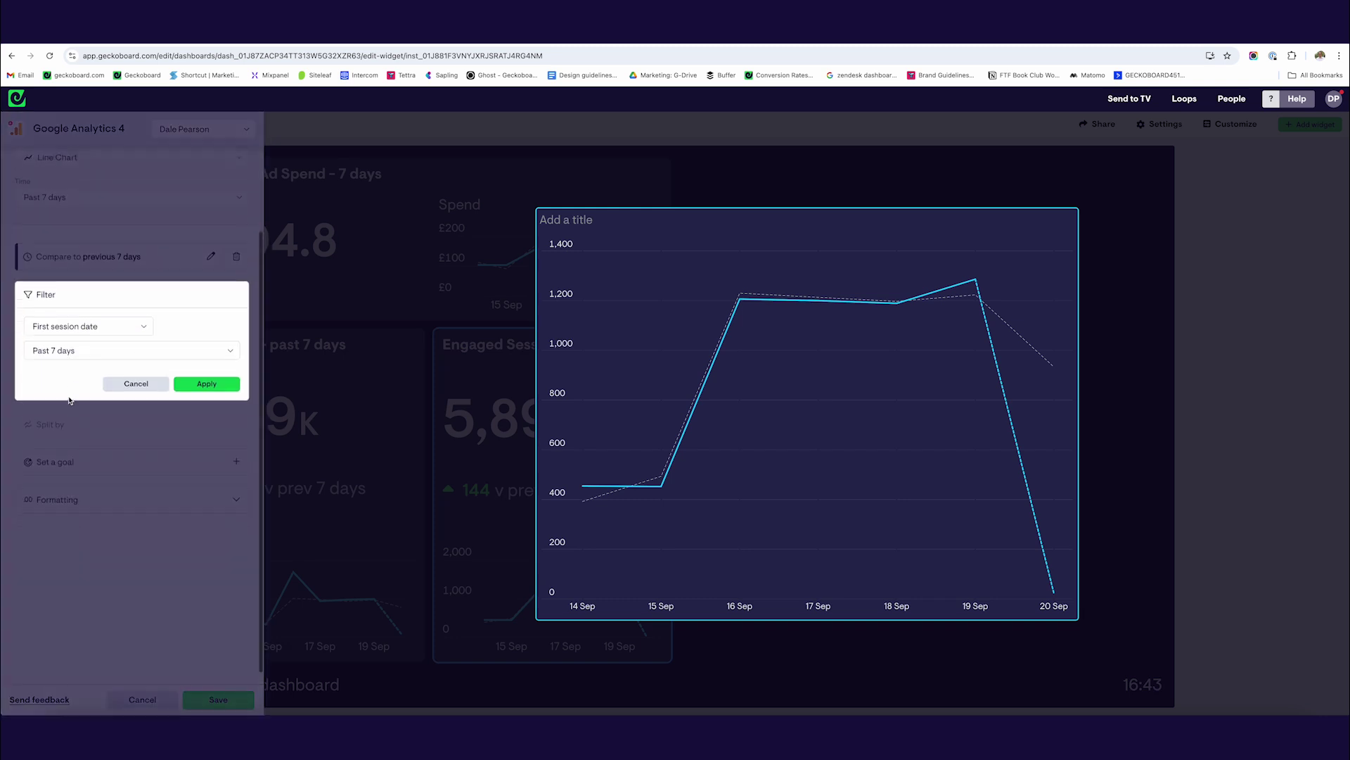
left_click(60, 338)
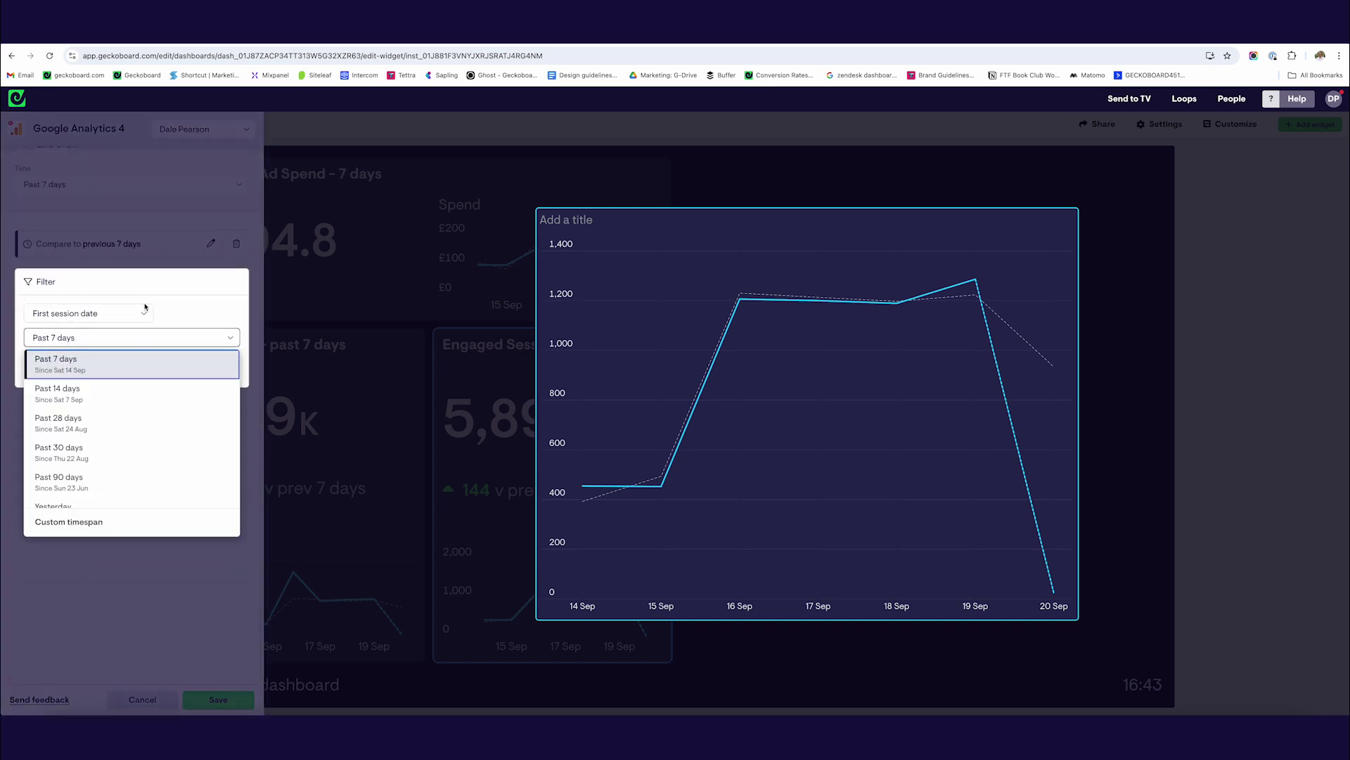
left_click(76, 320)
left_click(90, 315)
mouse_move(56, 363)
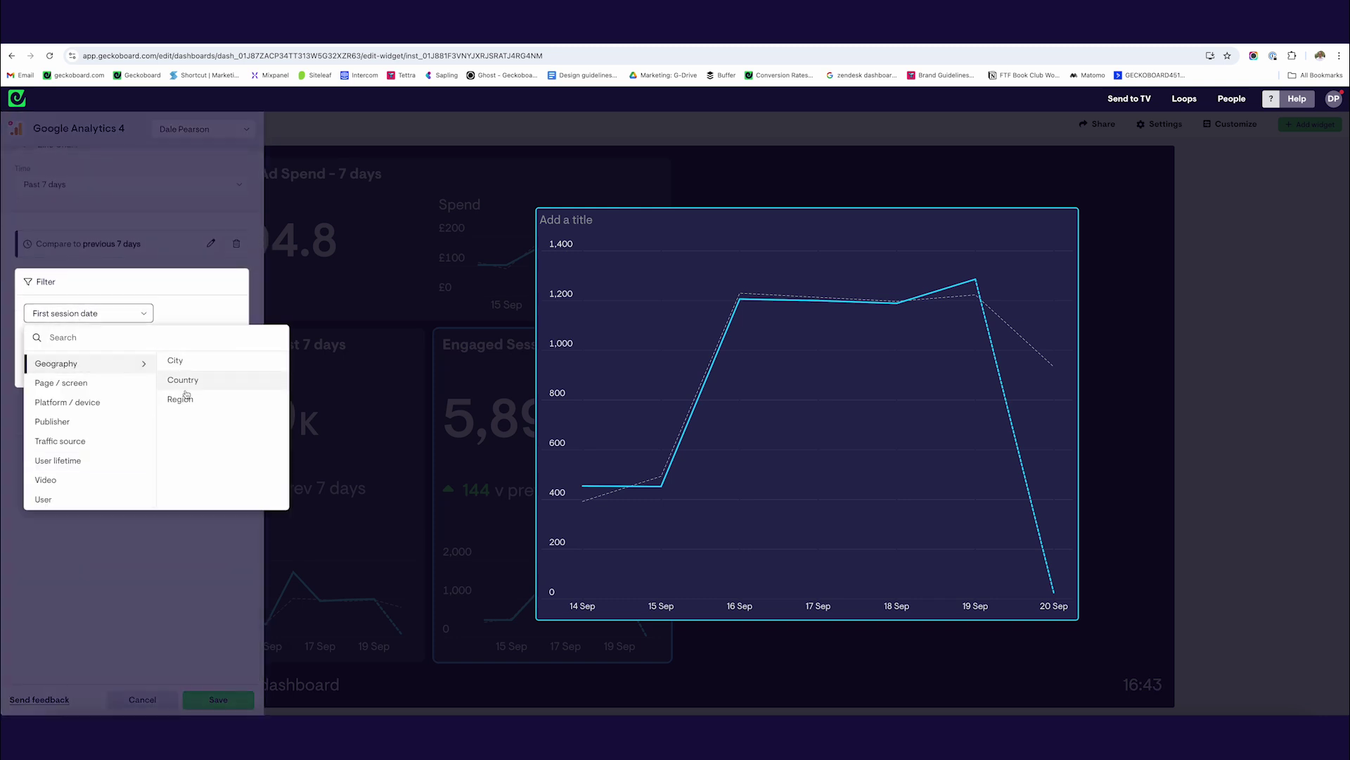
left_click(184, 381)
left_click(88, 339)
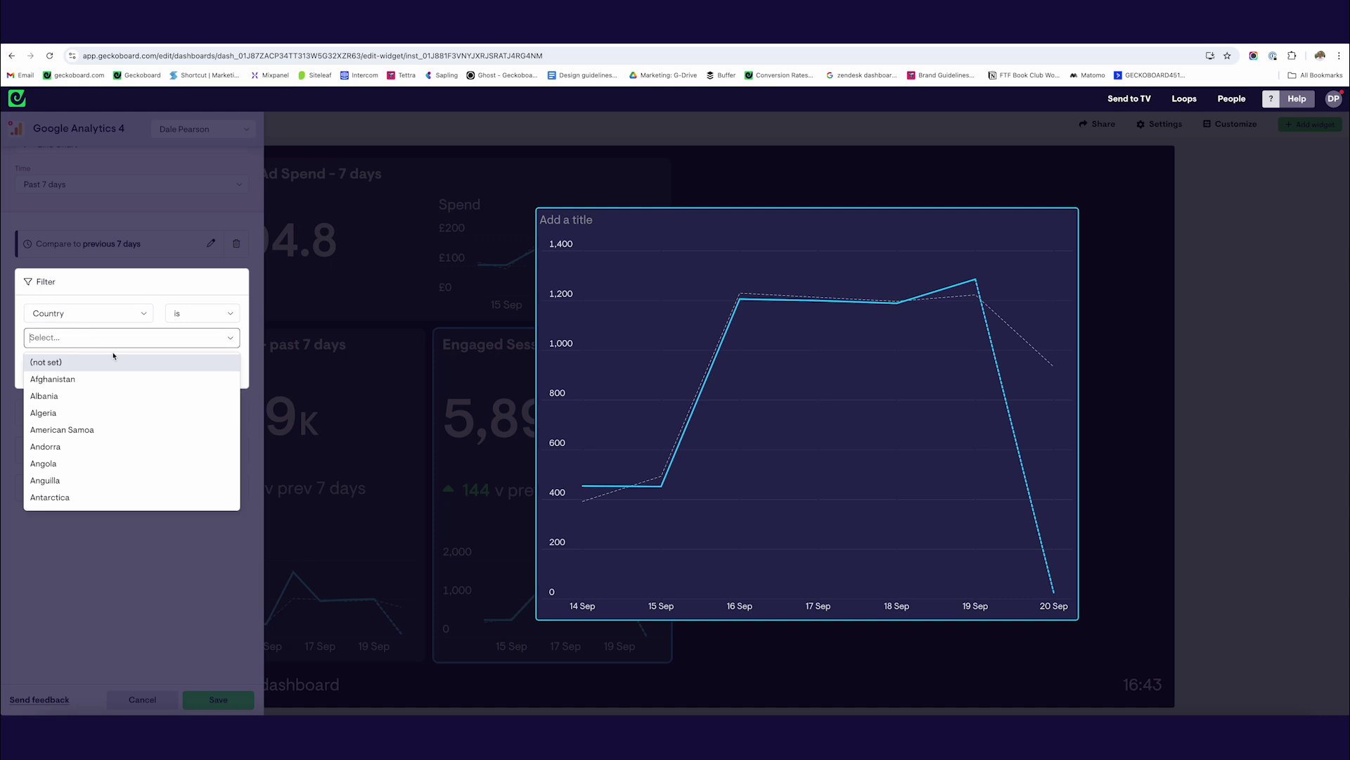
type("united")
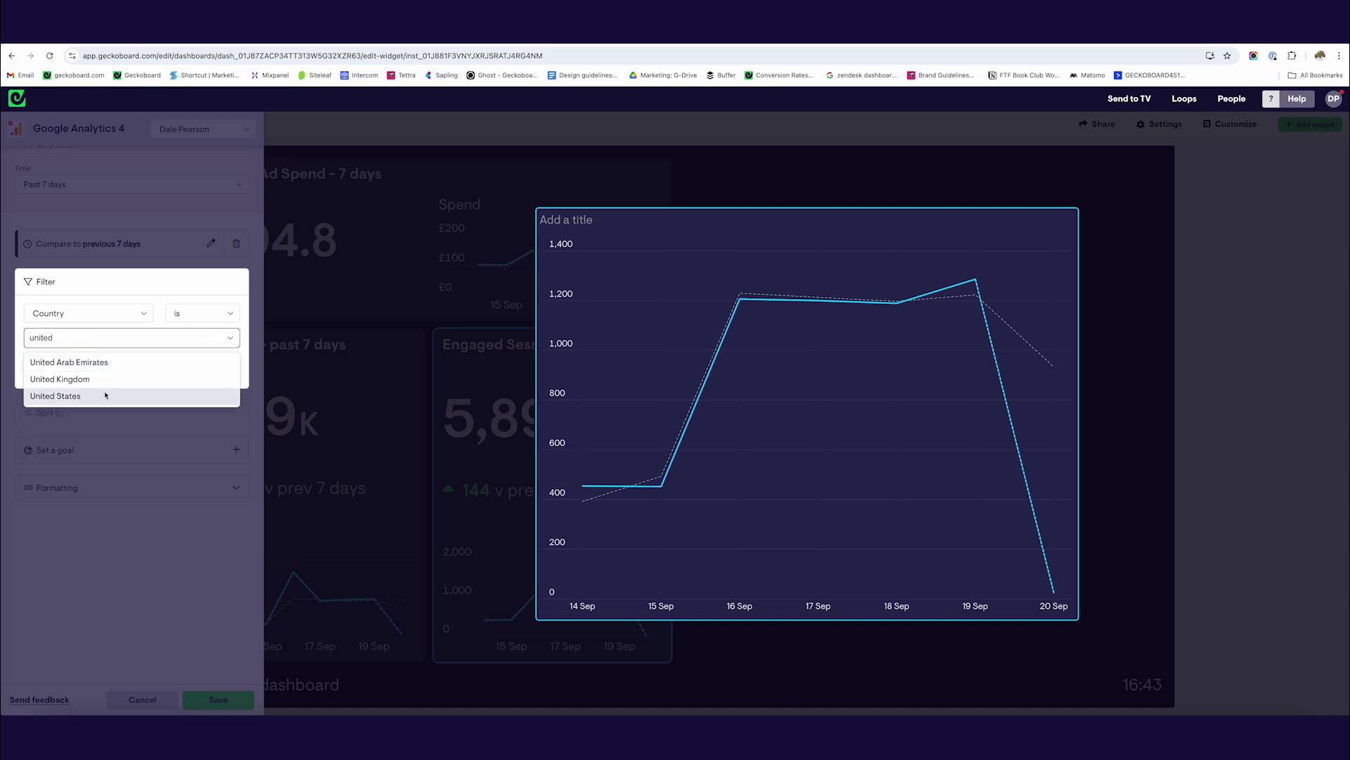
left_click(105, 395)
type("united")
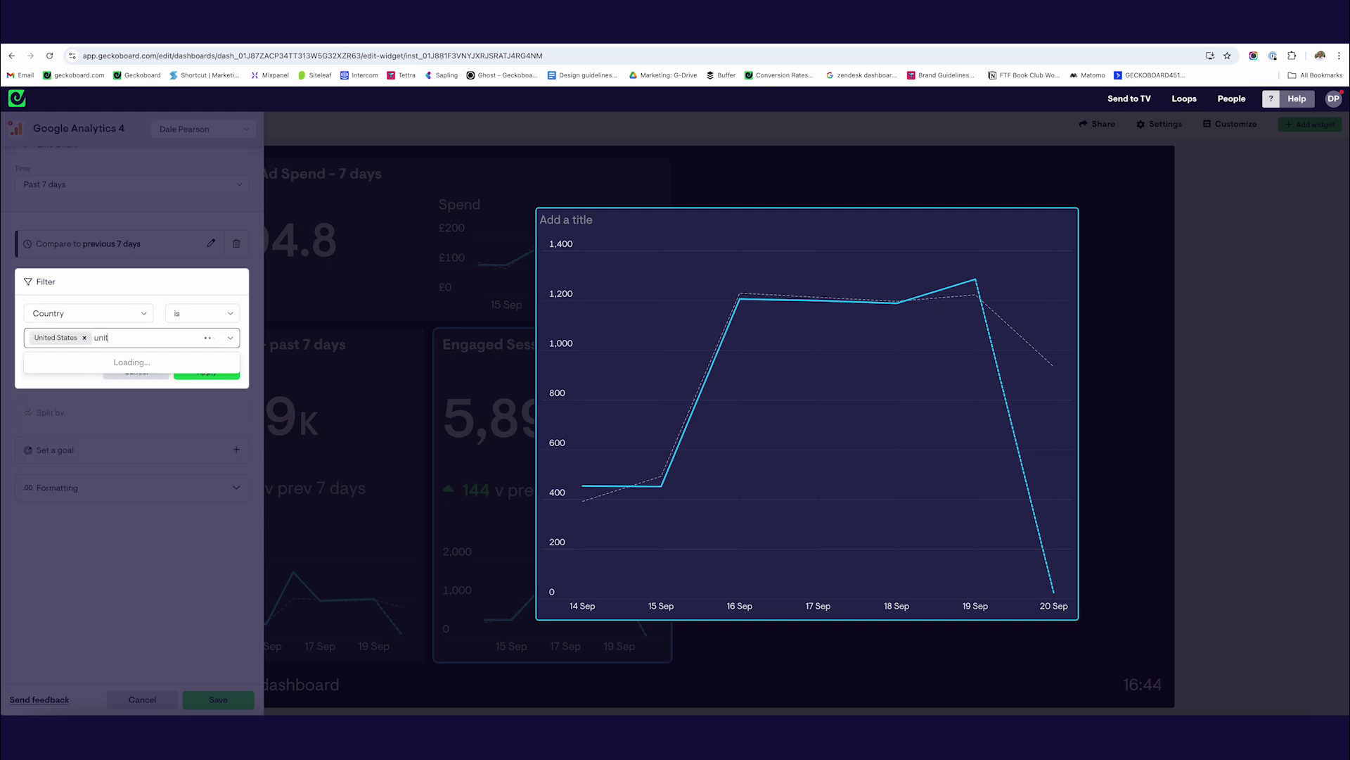
left_click(116, 377)
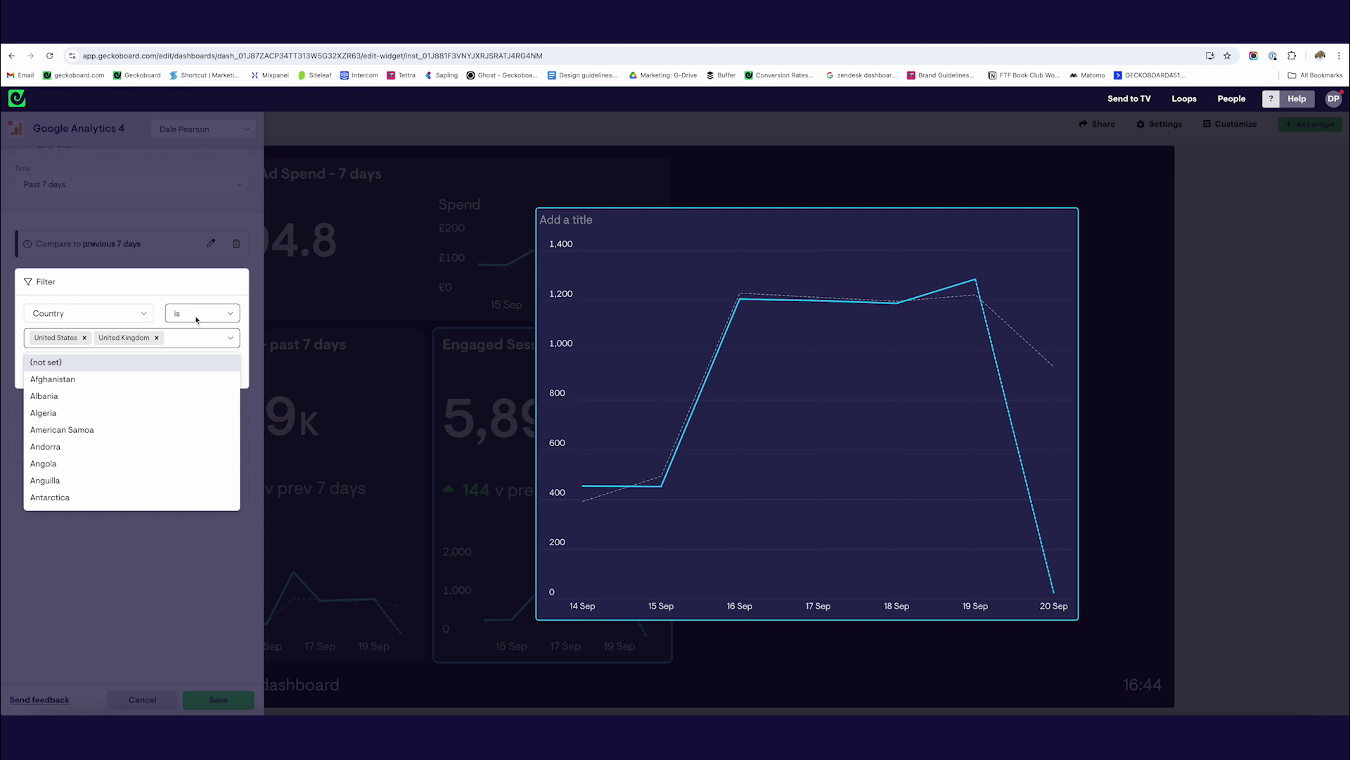
left_click(182, 296)
left_click(207, 376)
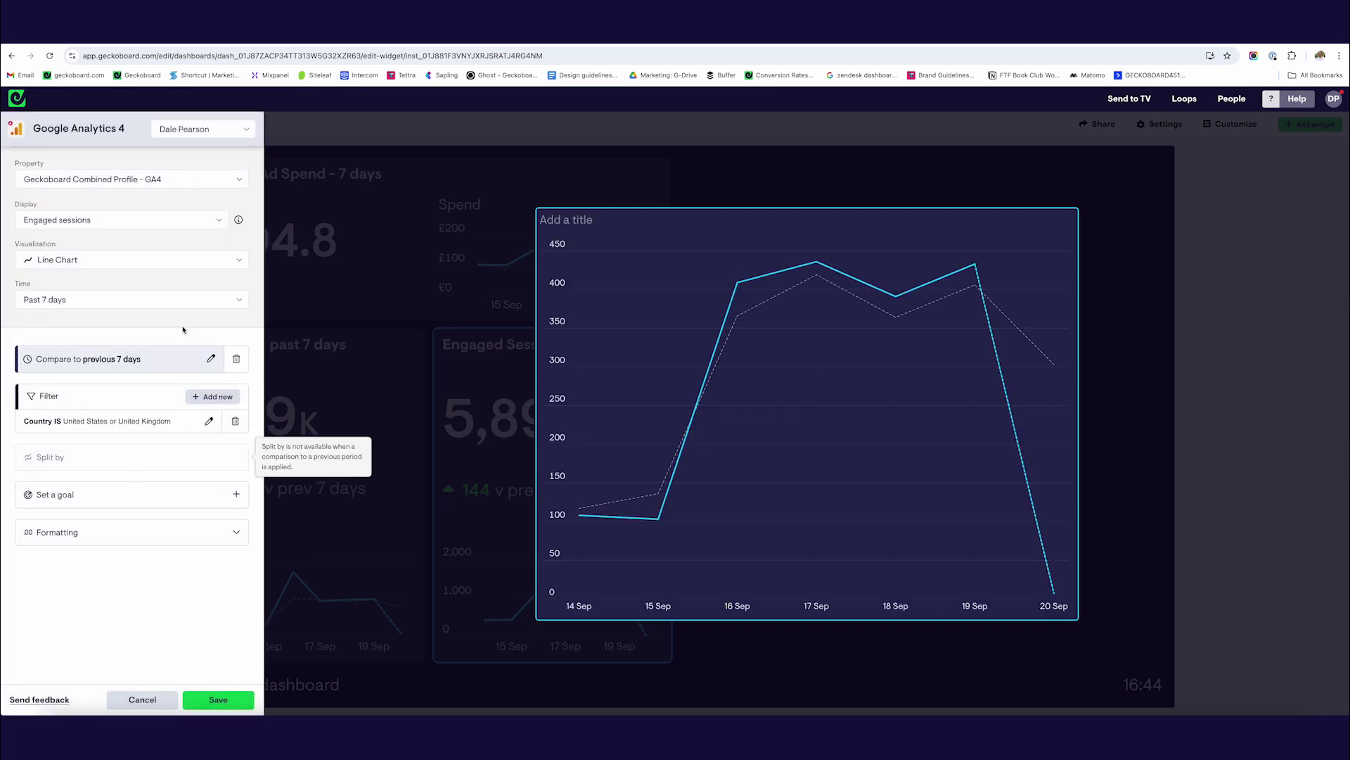
Remove the previous-period comparison and split the Engaged sessions line chart by Country
left_click(236, 359)
left_click(74, 457)
left_click(107, 388)
scroll(105, 464, "down", 3)
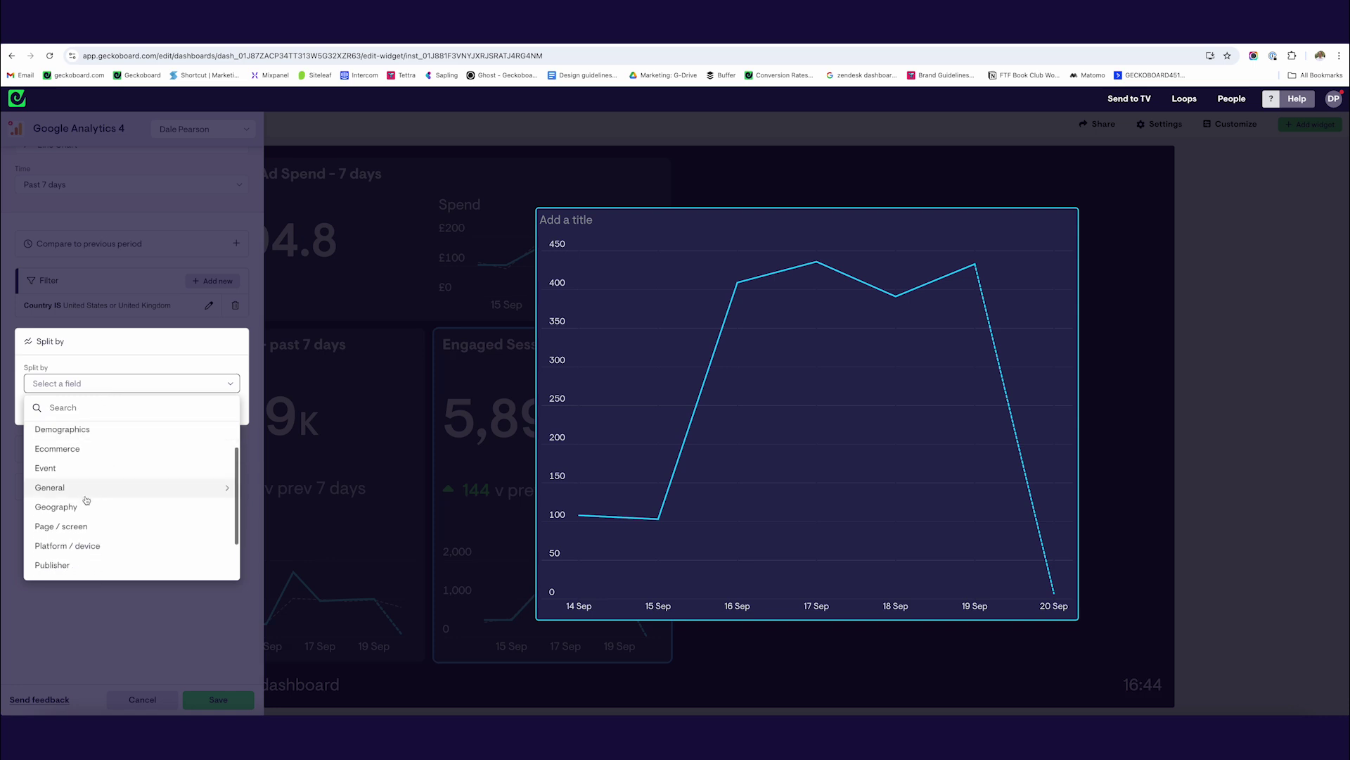
left_click(140, 506)
left_click(180, 449)
left_click(206, 409)
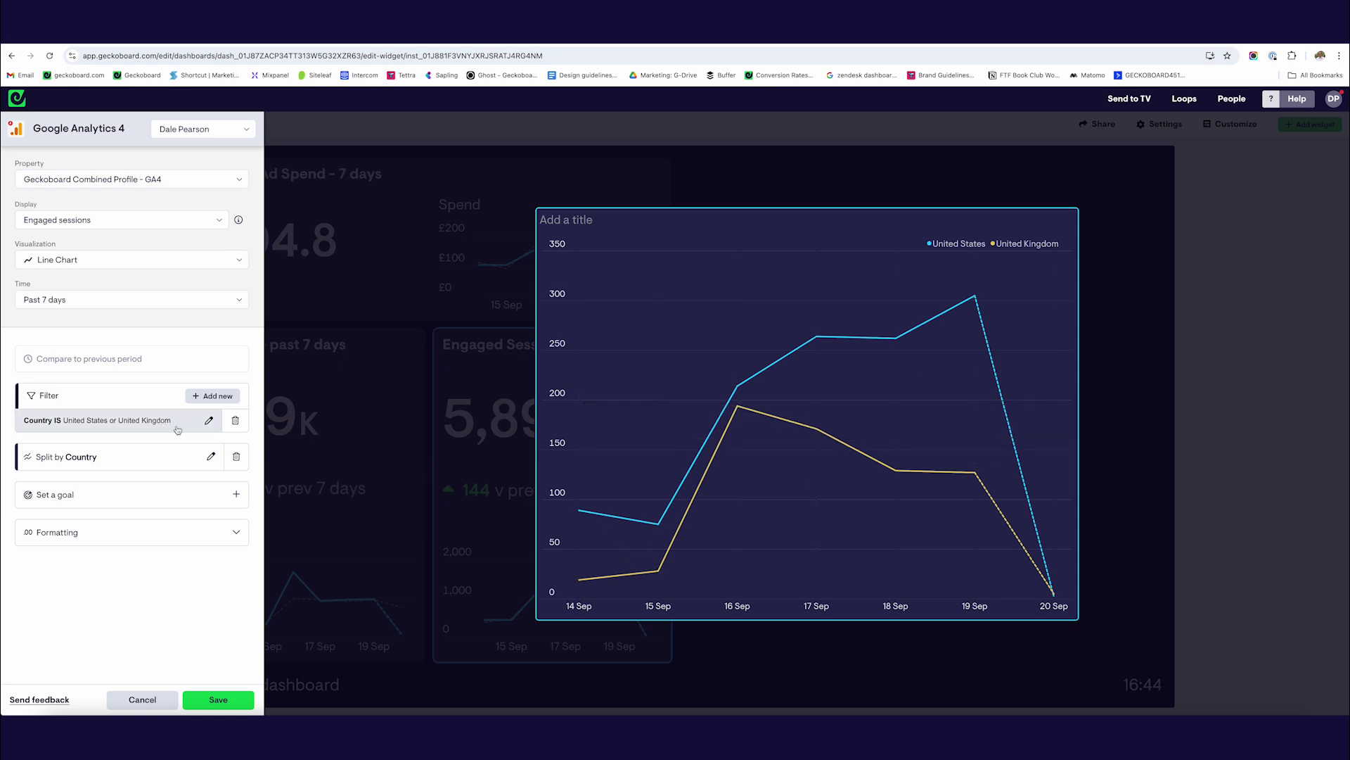
Replace the country split and filter with a comparison to the previous 7 days, and save the Engaged sessions line chart
left_click(236, 455)
left_click(235, 420)
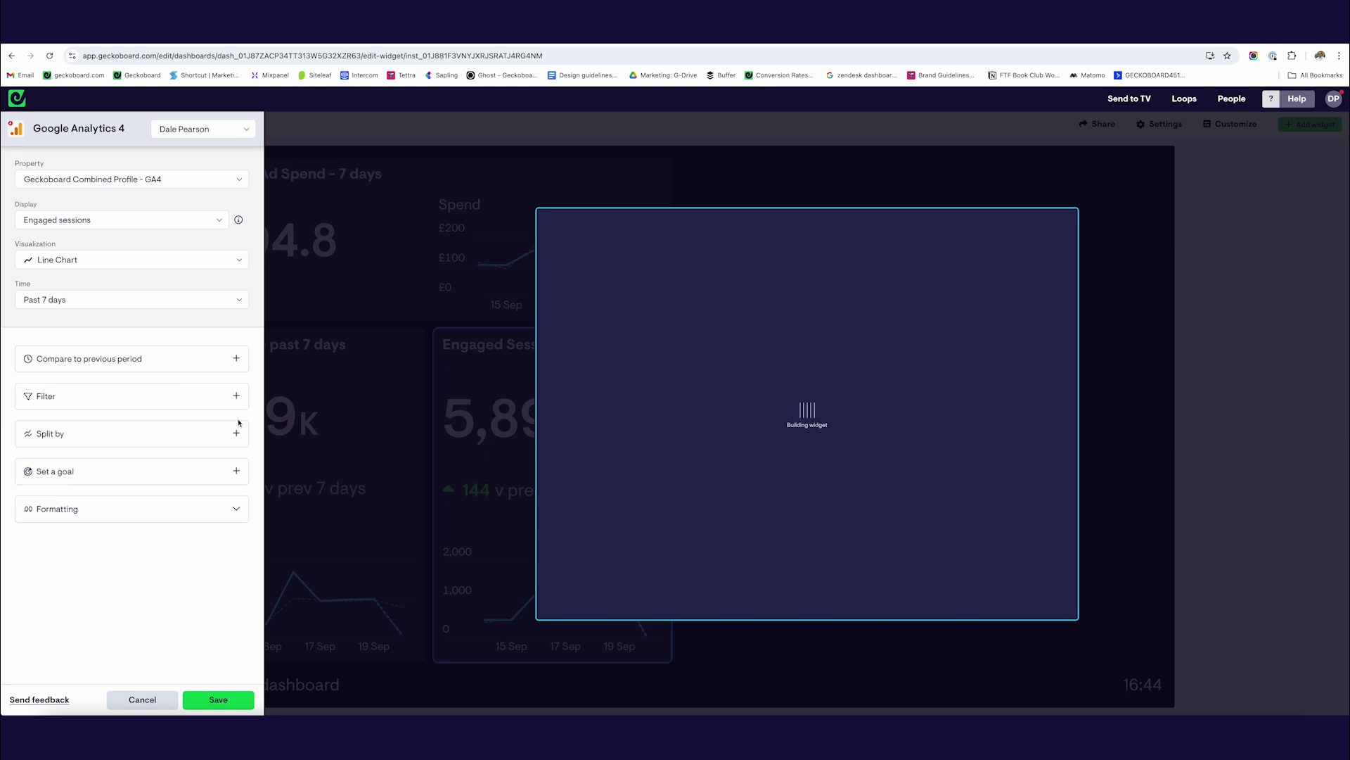
left_click(88, 358)
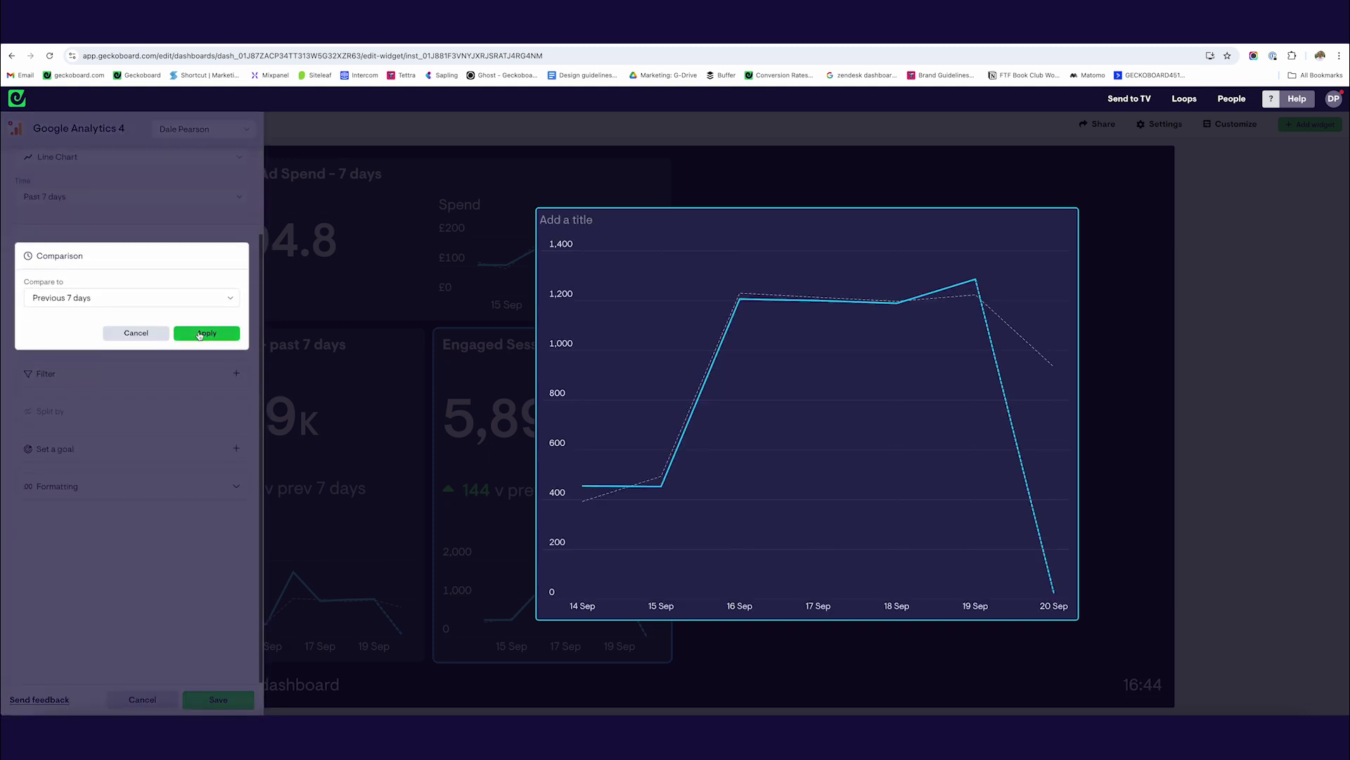
left_click(200, 334)
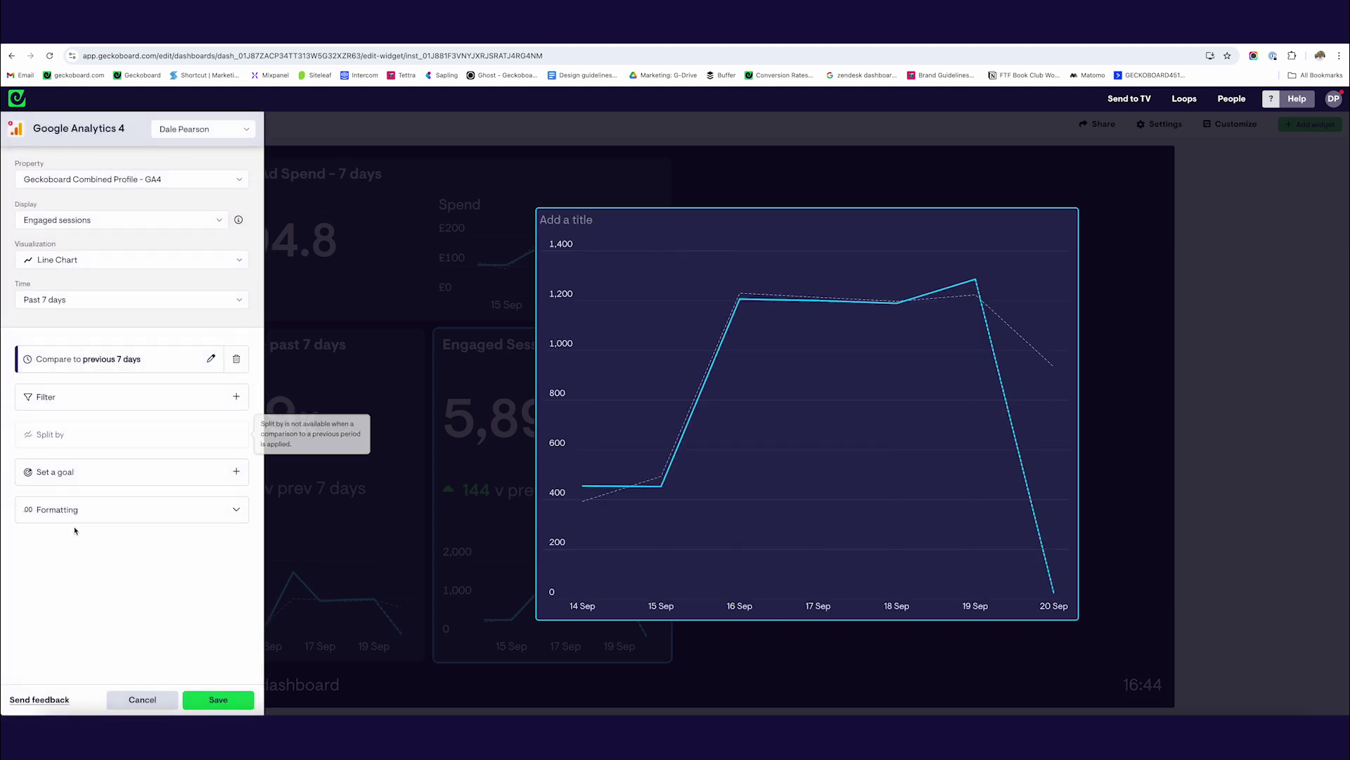
left_click(214, 700)
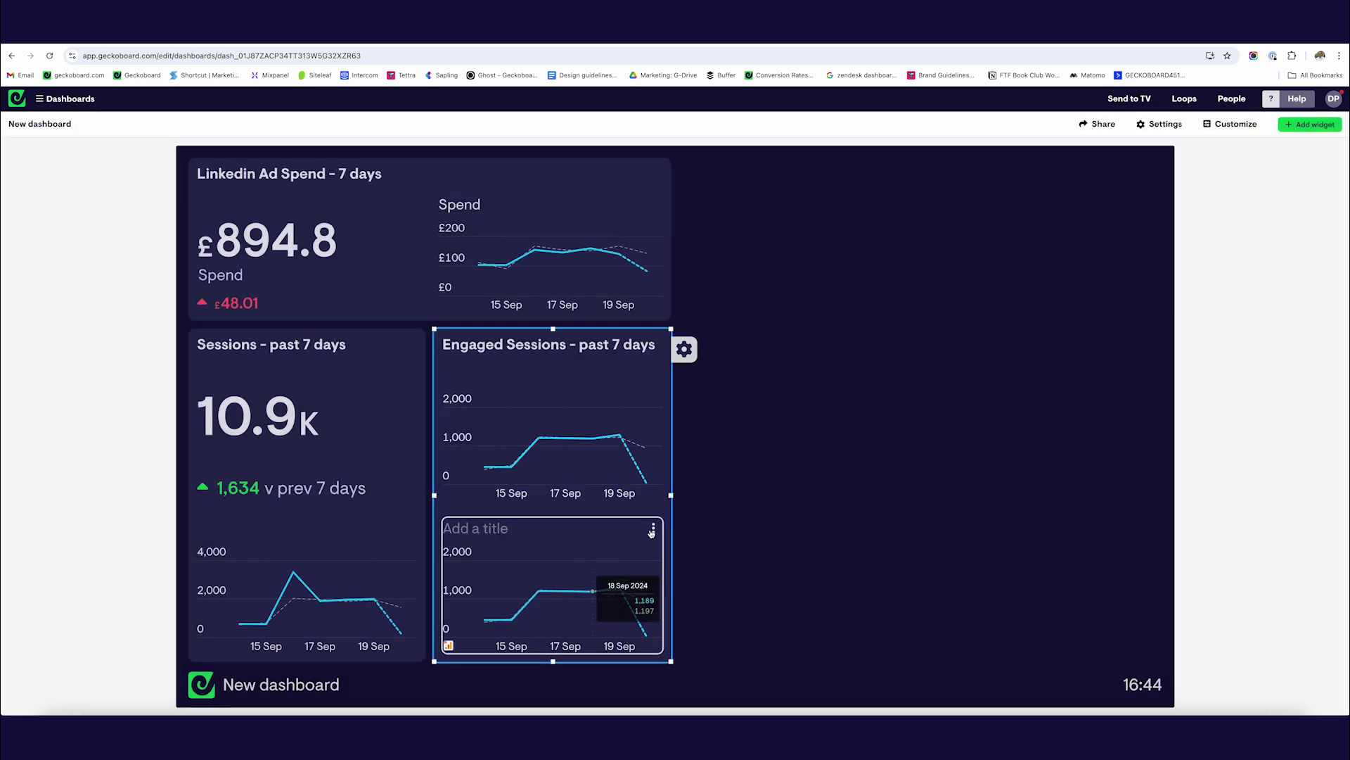
Reopen the upper widget in the Engaged Sessions group, set its visualization back to Number and save it
left_click_drag(651, 532, 651, 380)
left_click(683, 349)
left_click(700, 372)
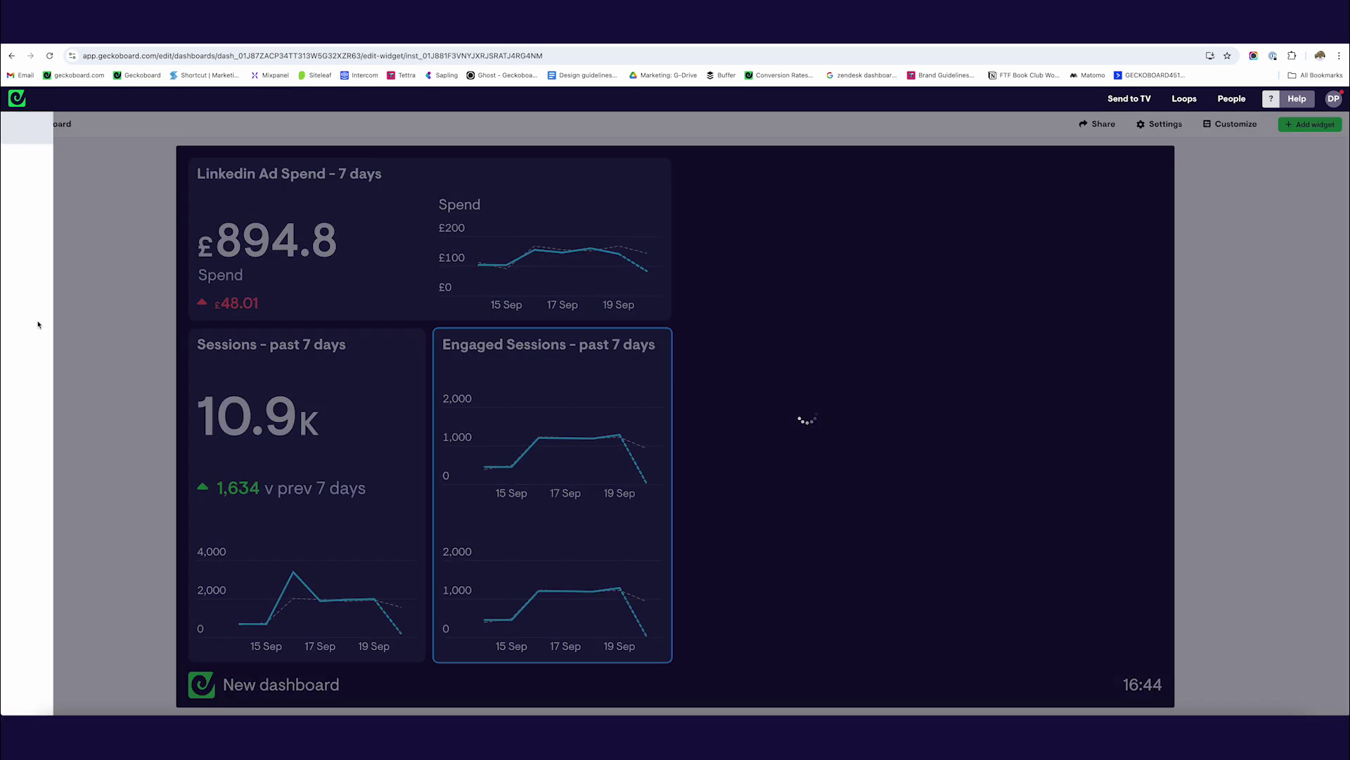
left_click(56, 259)
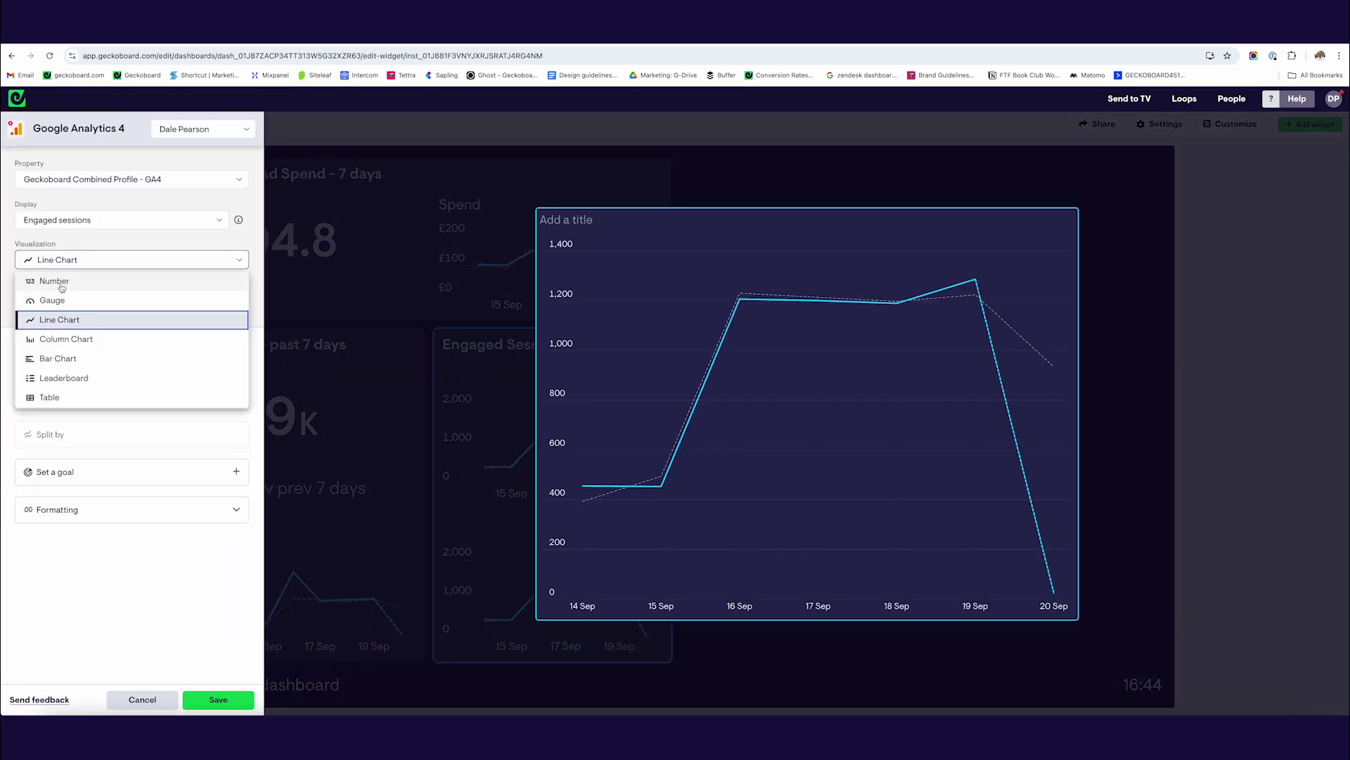
left_click(62, 281)
left_click(211, 700)
Copy the "v prev 7 days" comparison label from the Sessions number to the Engaged Sessions number
left_click(325, 487)
triple_click(333, 491)
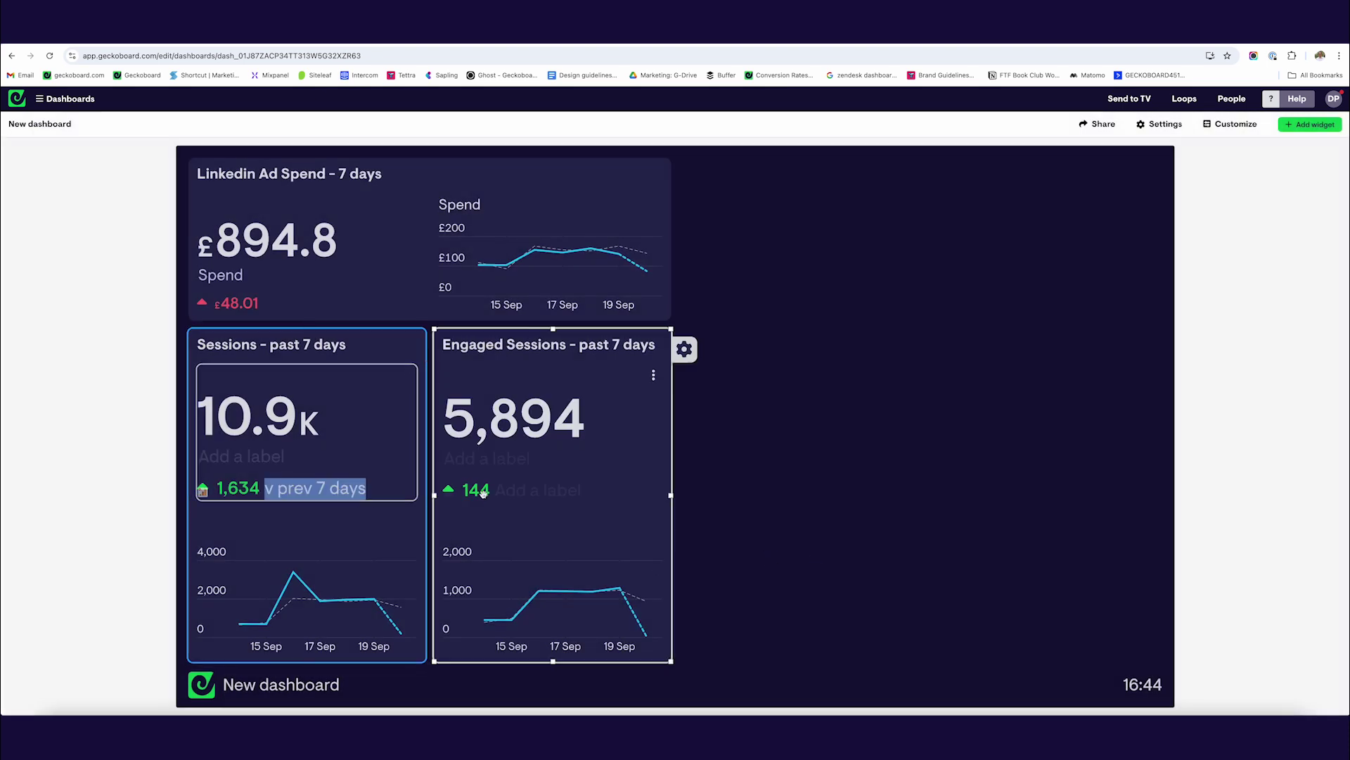
left_click(590, 485)
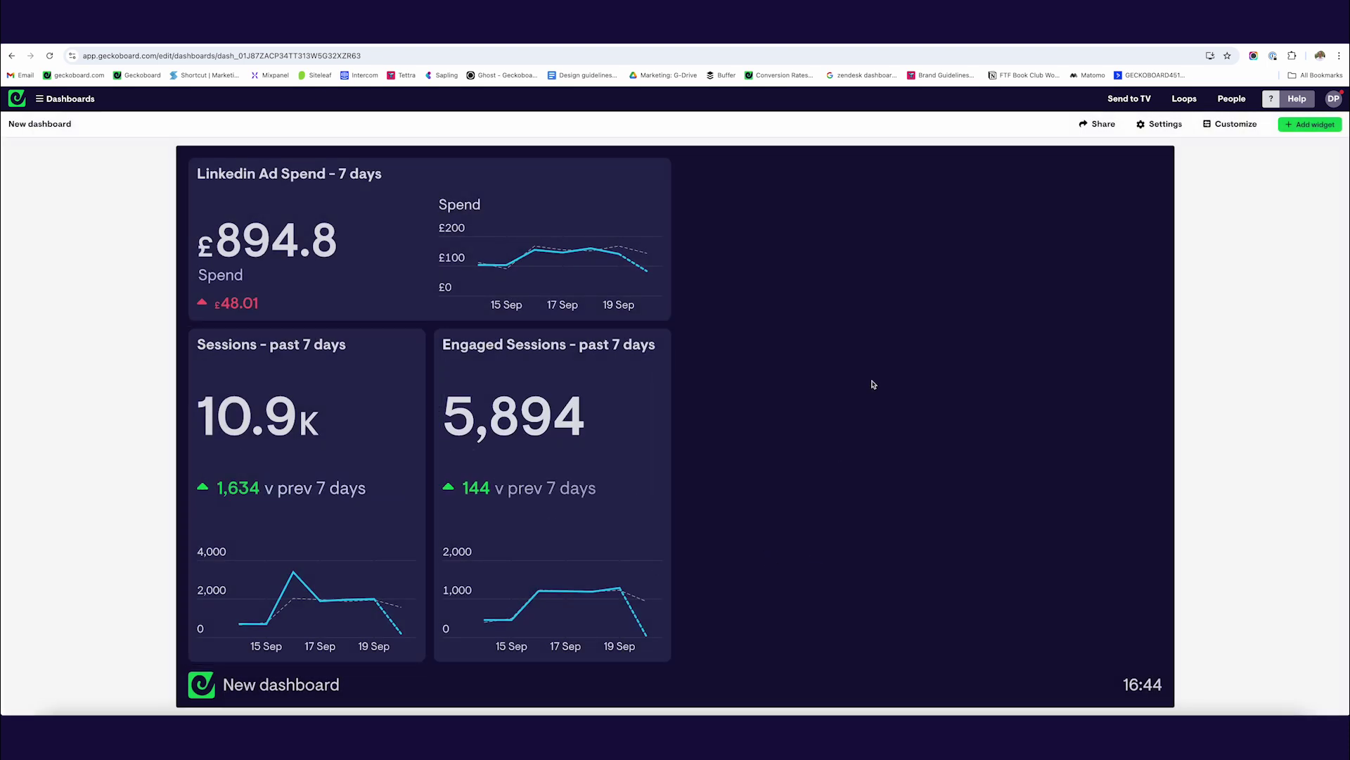
Start adding a widget, search the data sources for "hub" and choose the beta HubSpot source
left_click(1310, 124)
type("hub")
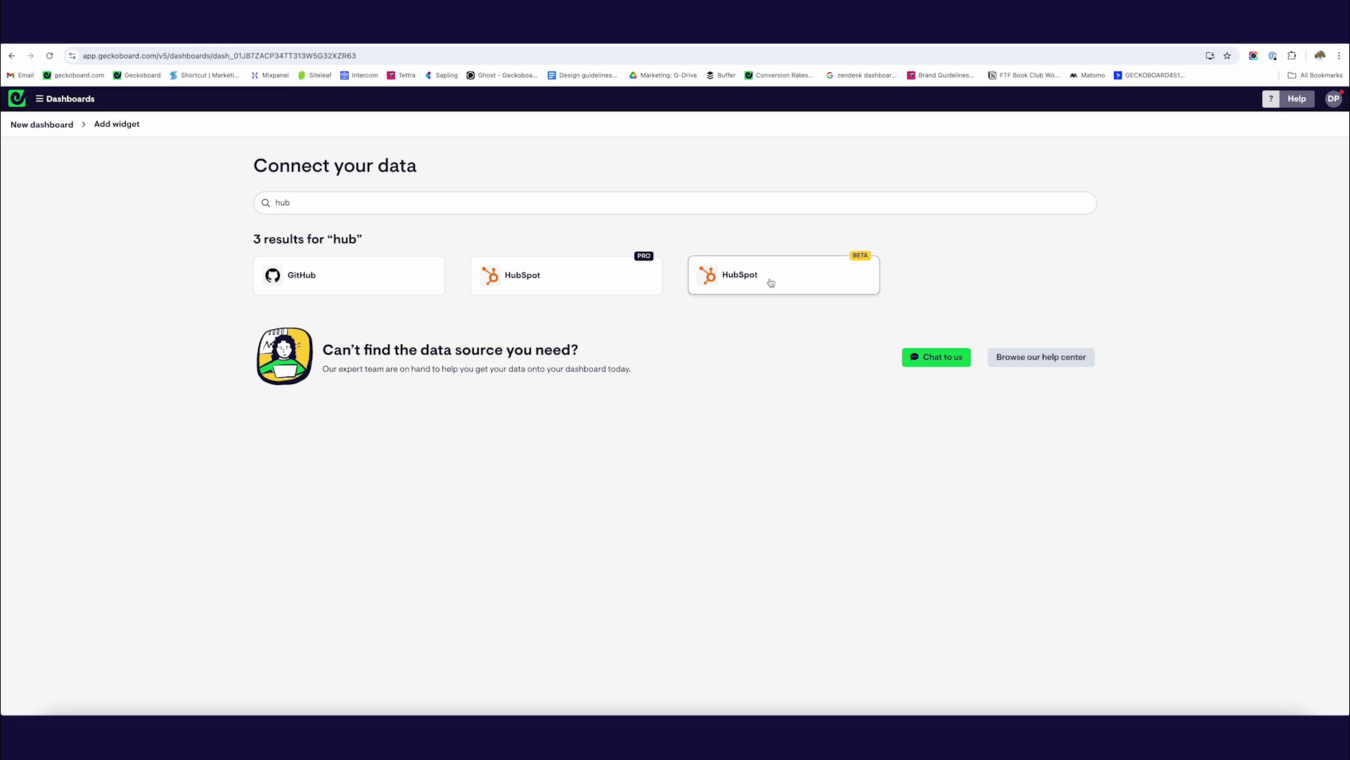
left_click(770, 280)
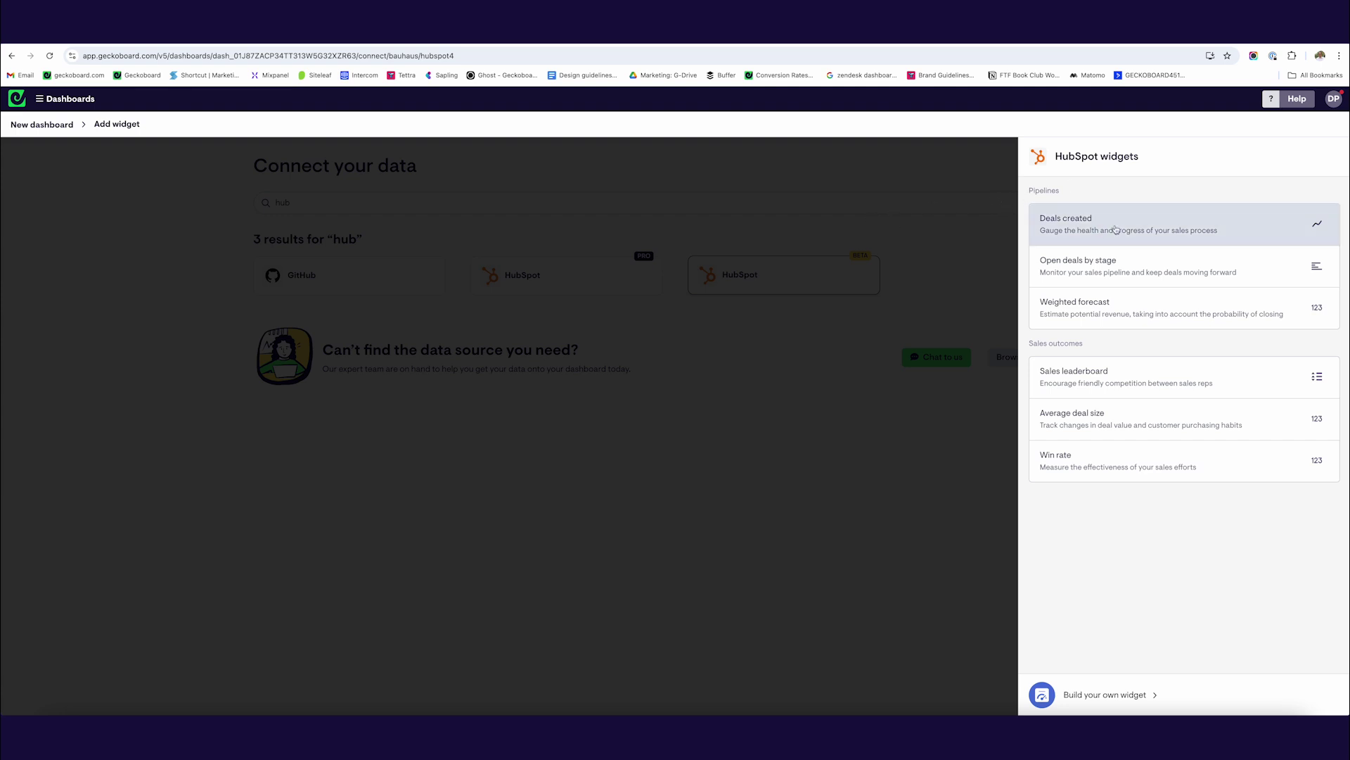
Start the HubSpot Deals created widget, set its time to Past 7 days and its visualization to Number
left_click(1175, 229)
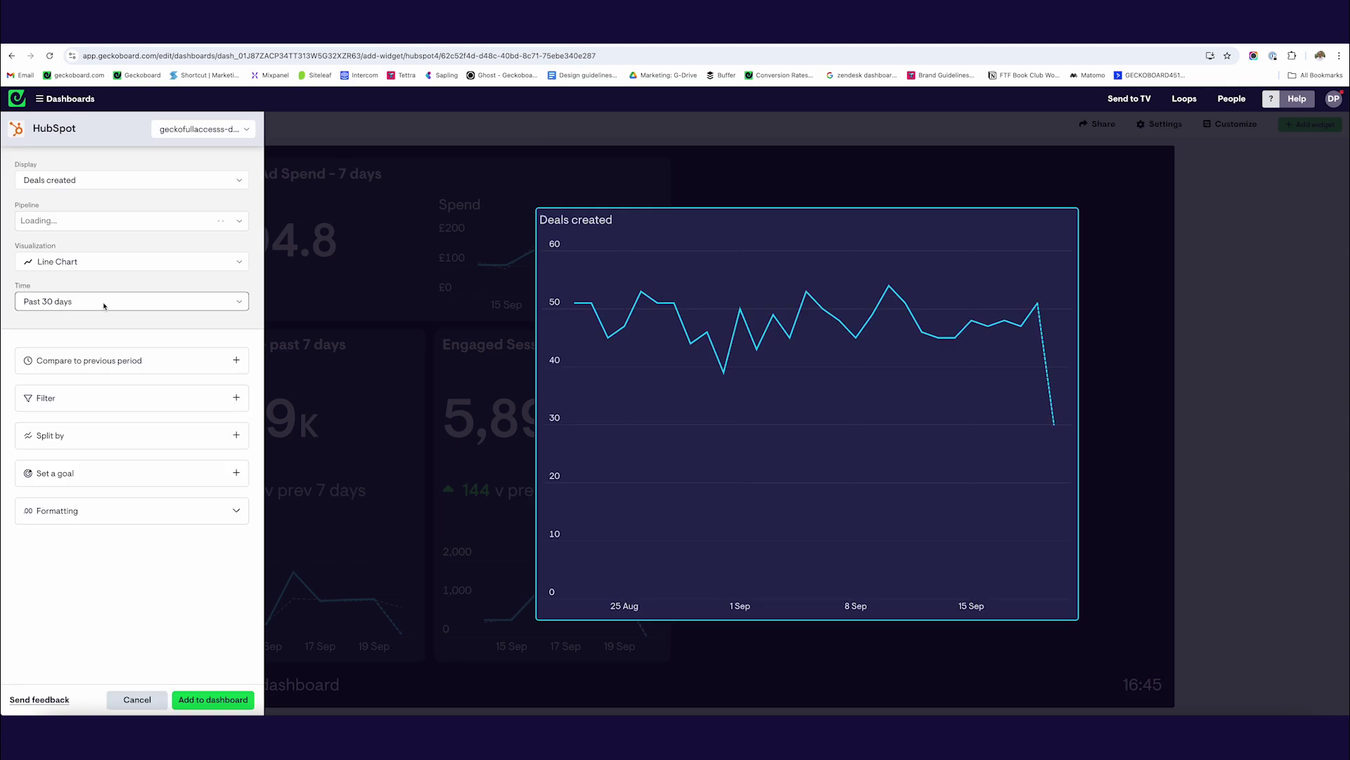
left_click(76, 303)
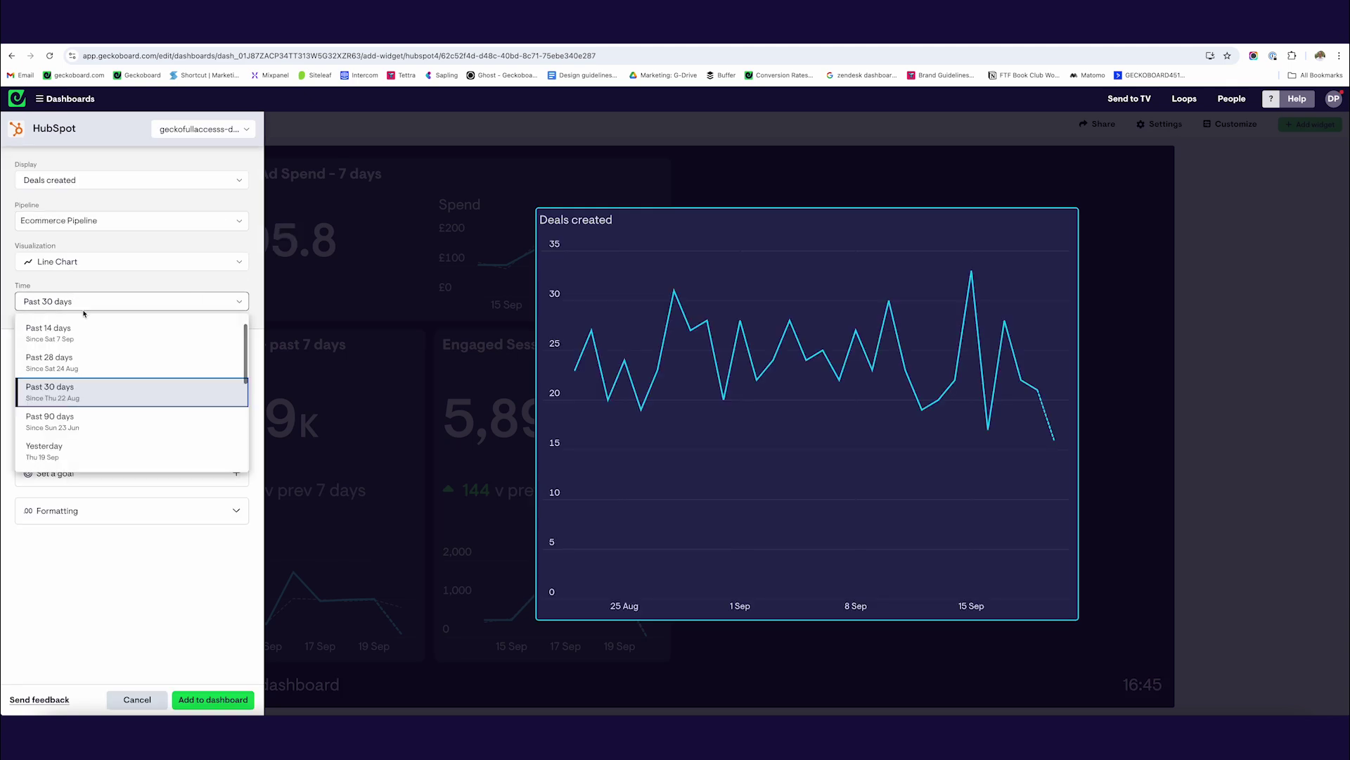
scroll(84, 314, "up", 2)
left_click(81, 330)
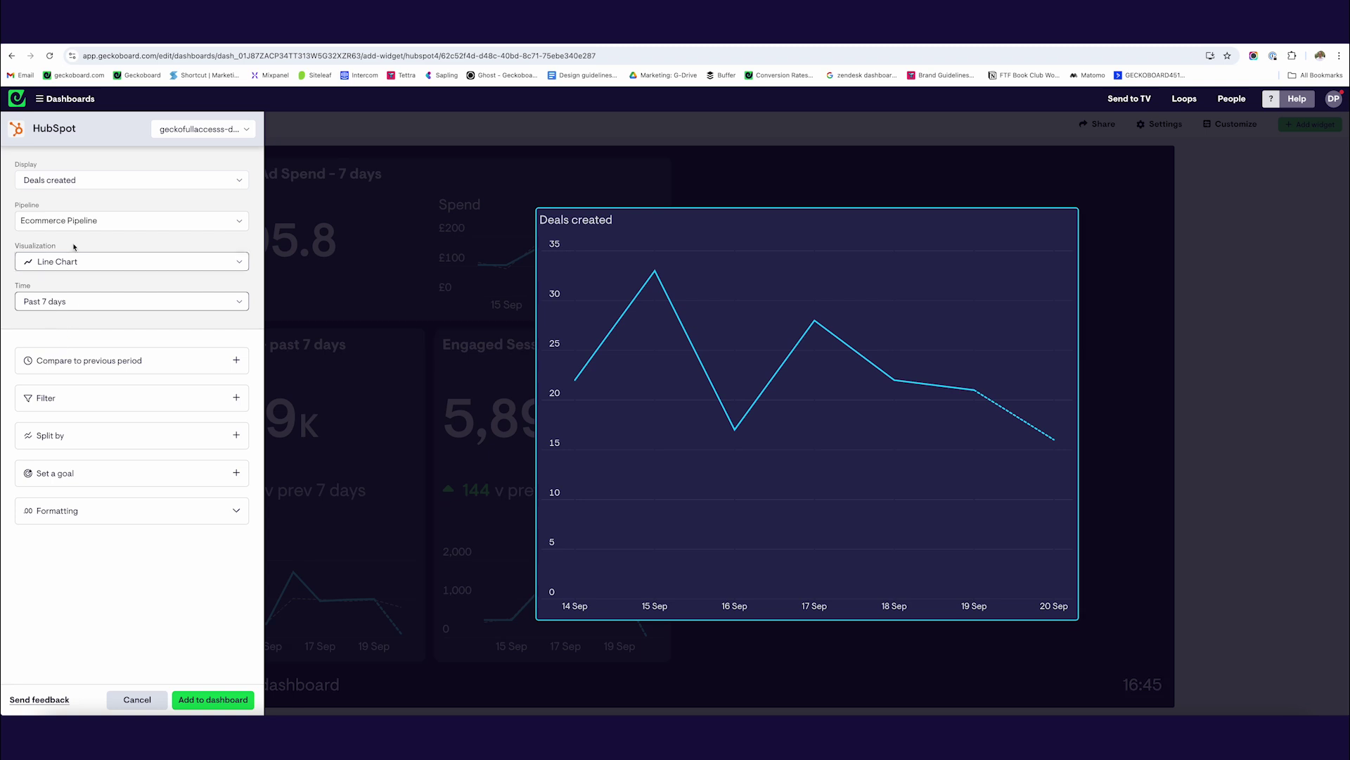
left_click(84, 262)
left_click(55, 283)
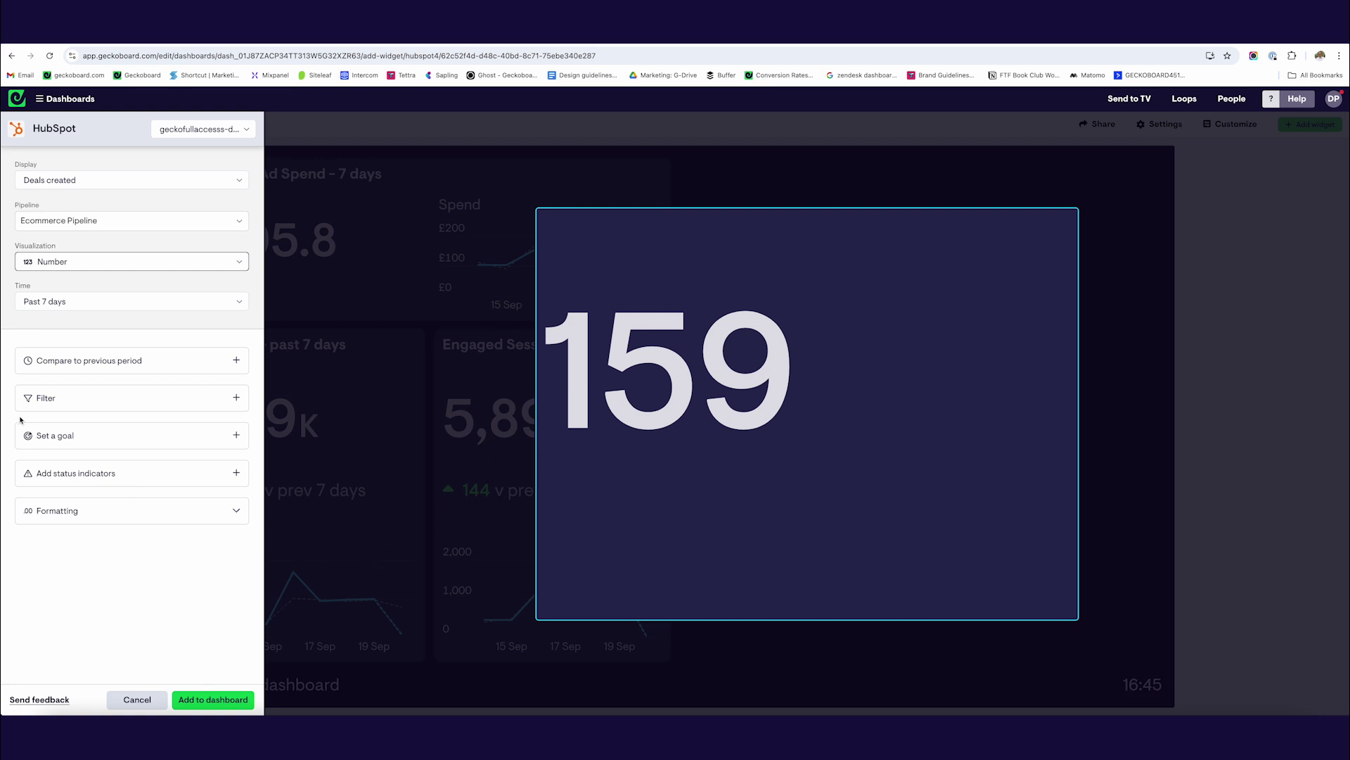
Compare the Deals created number with the previous 7 days and add the widget to the dashboard
left_click(85, 360)
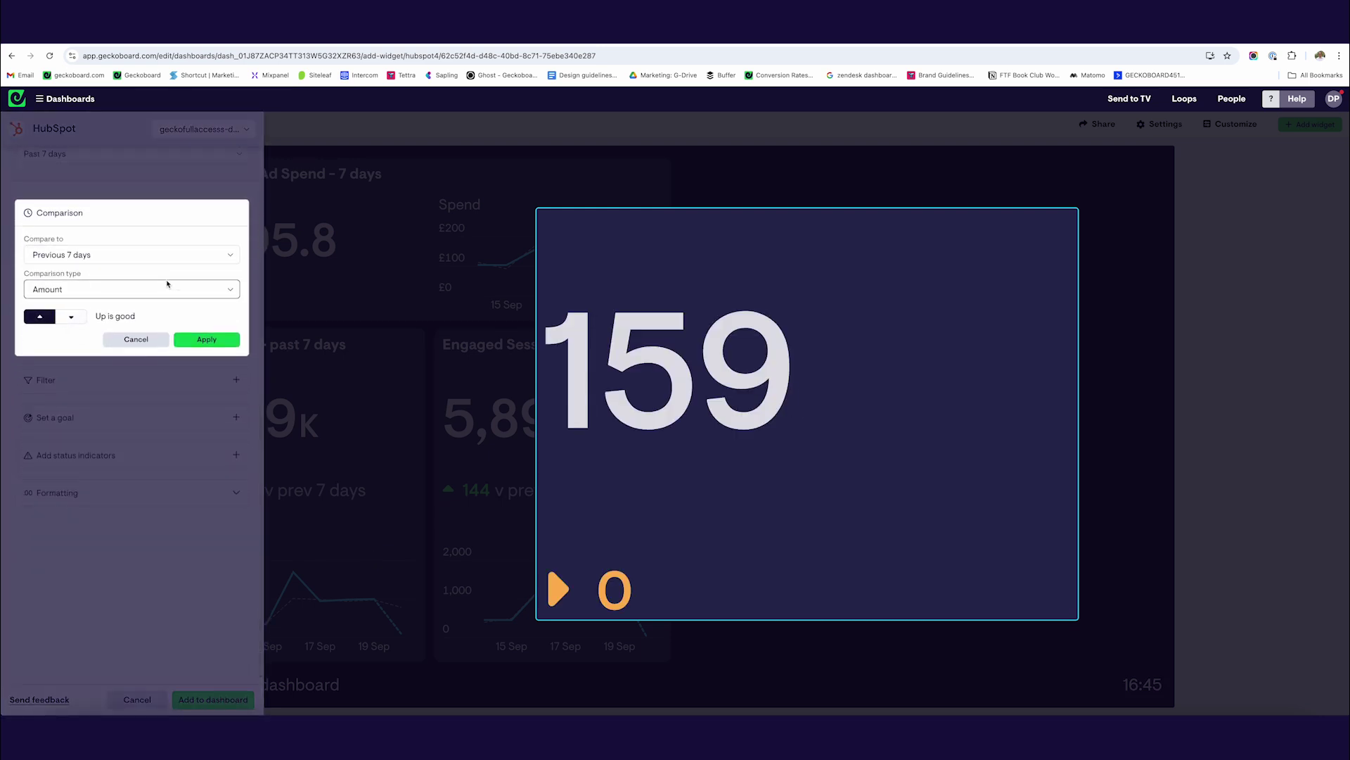
left_click(204, 339)
left_click(204, 700)
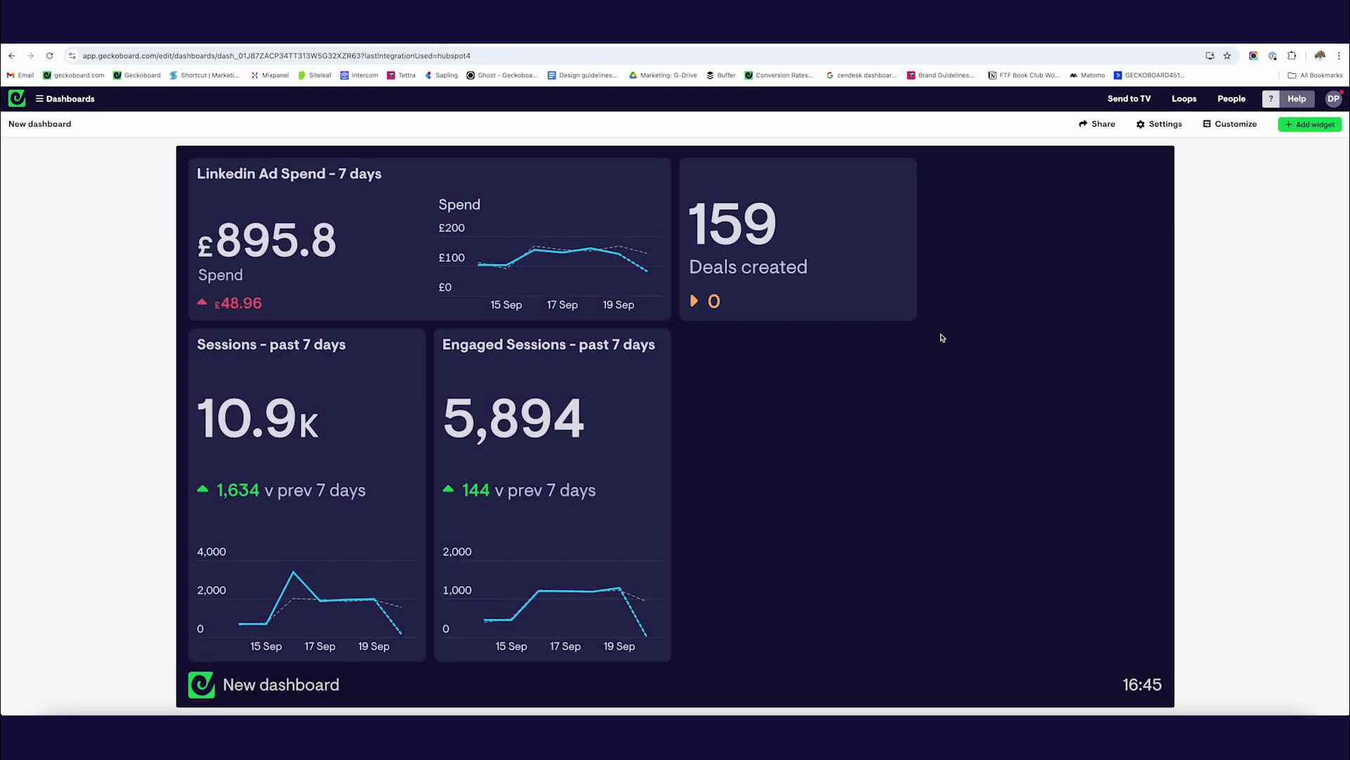
Duplicate the Deals created number widget, change the copy's visualization to Line Chart and save it
left_click(895, 176)
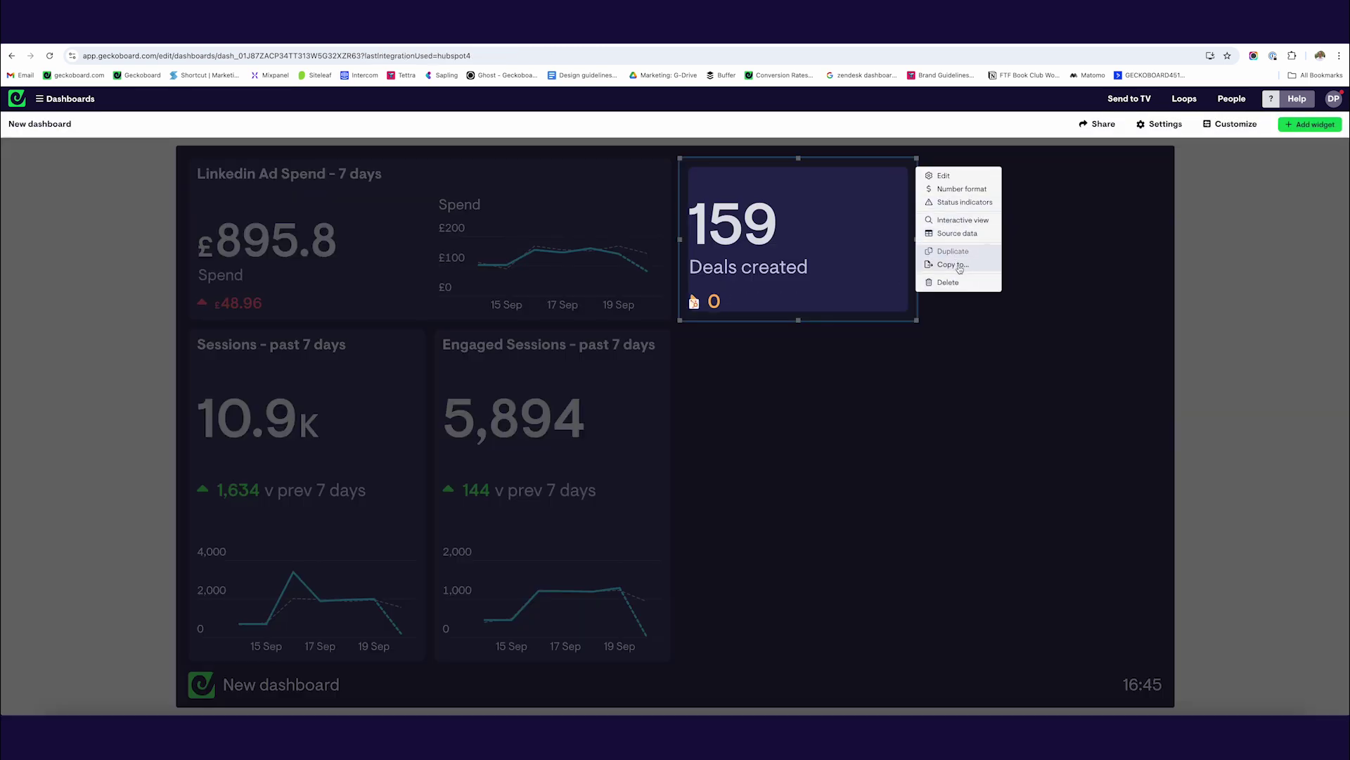
left_click(954, 252)
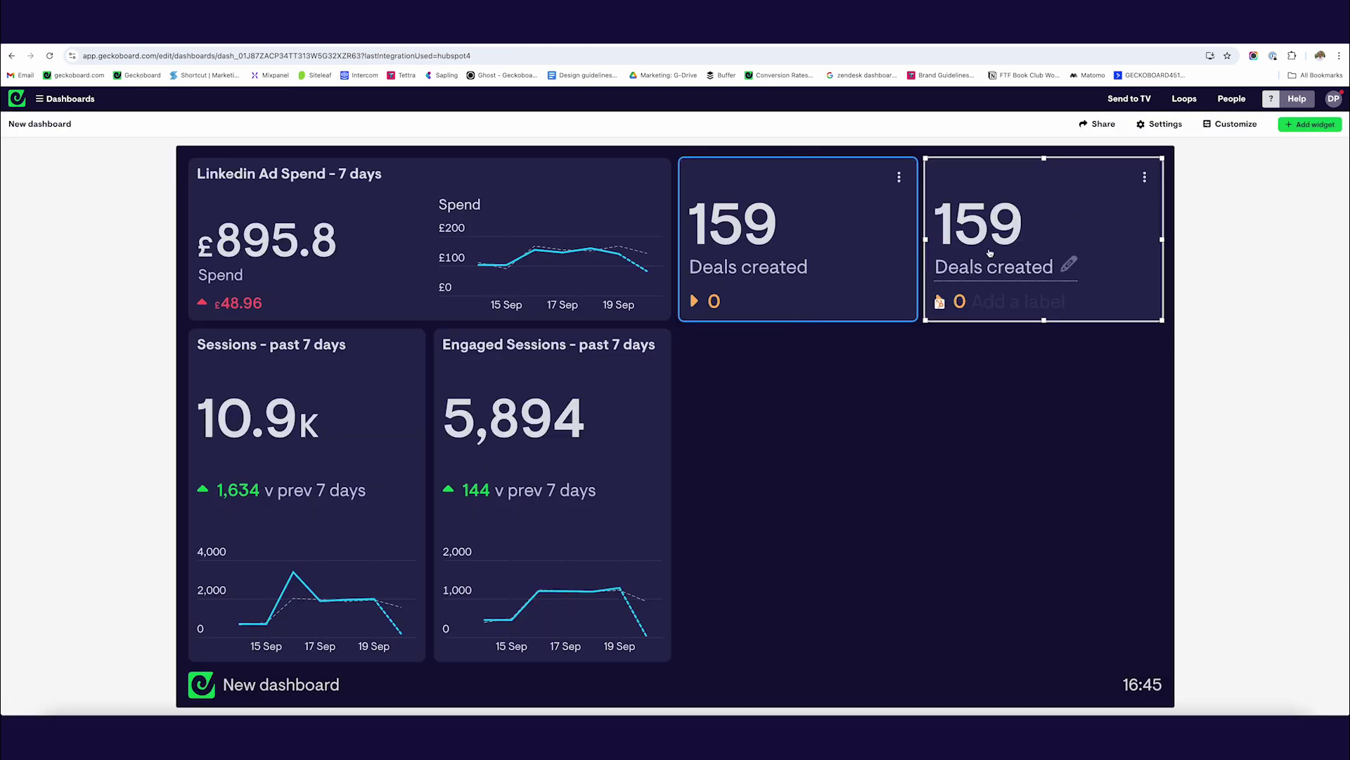
left_click(1144, 177)
left_click(1168, 175)
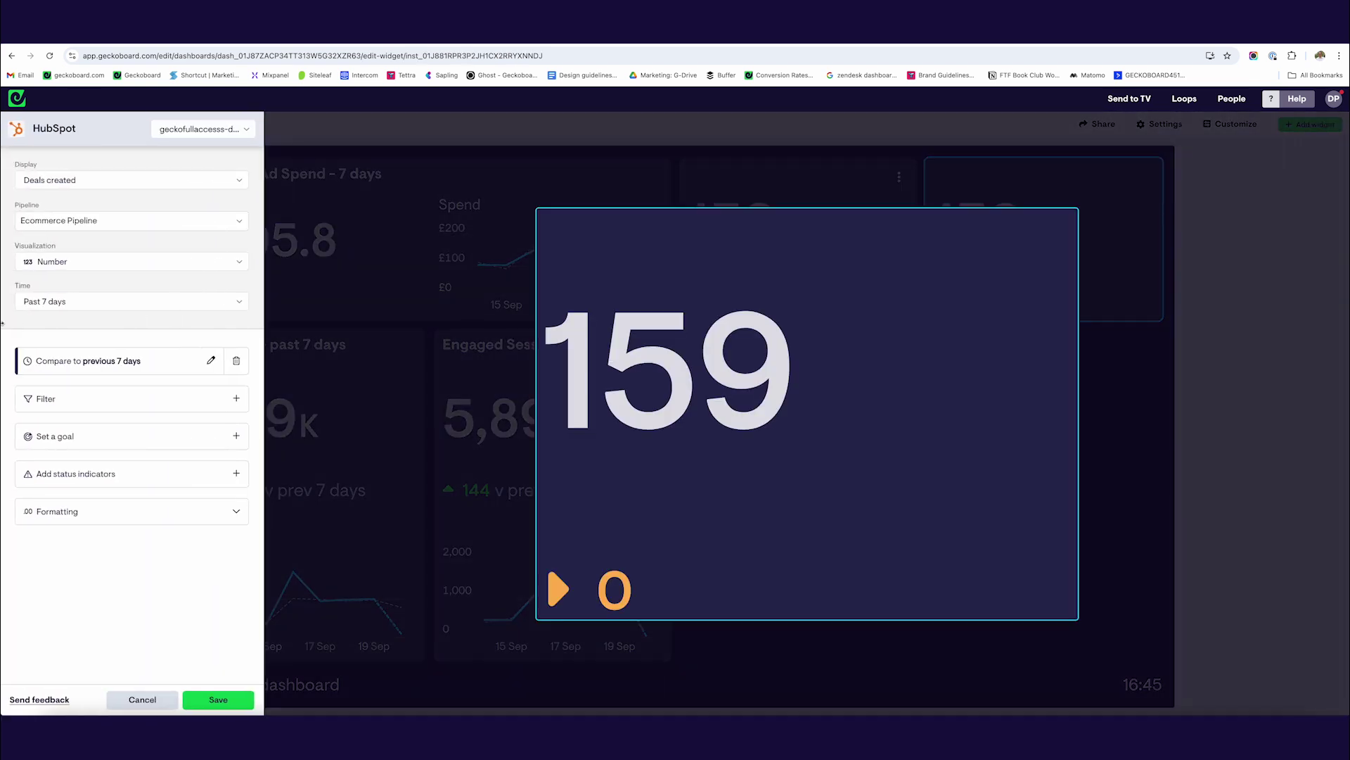
left_click(70, 261)
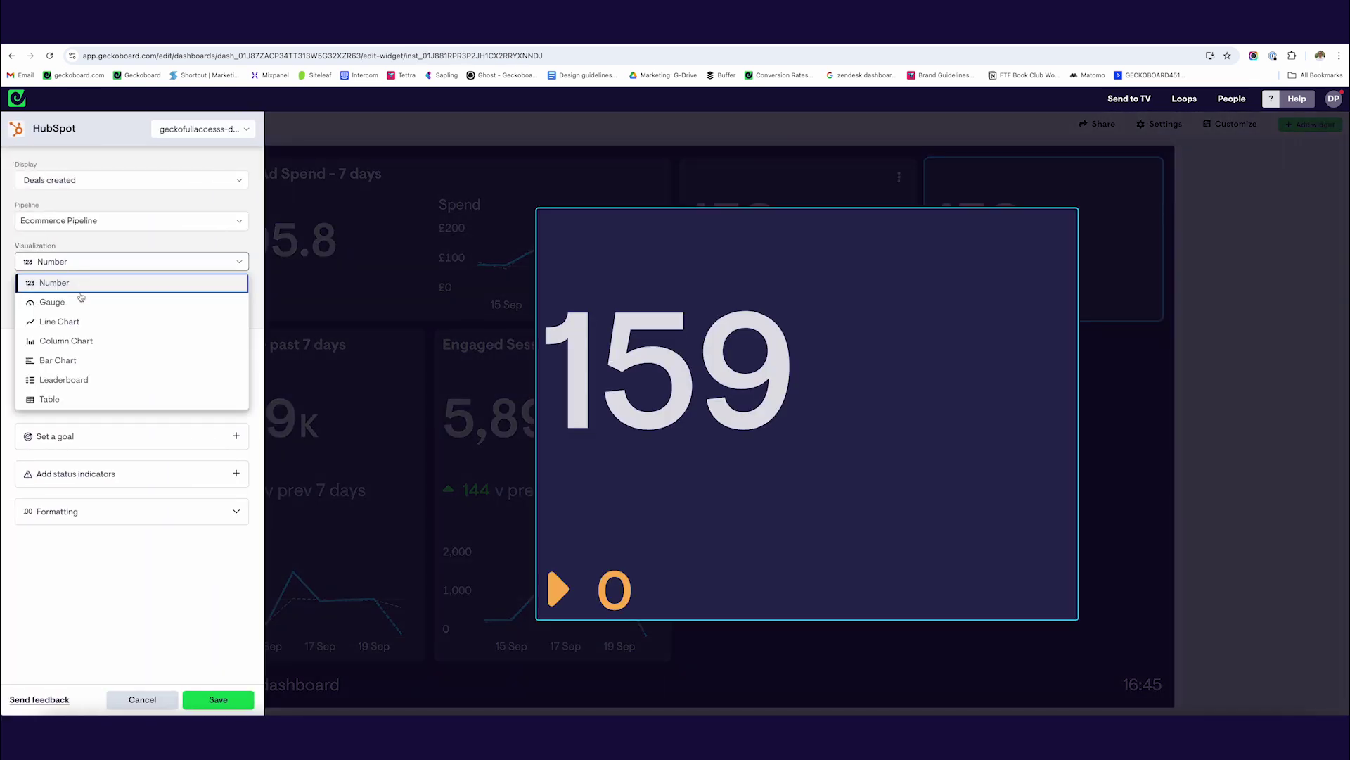
left_click(65, 327)
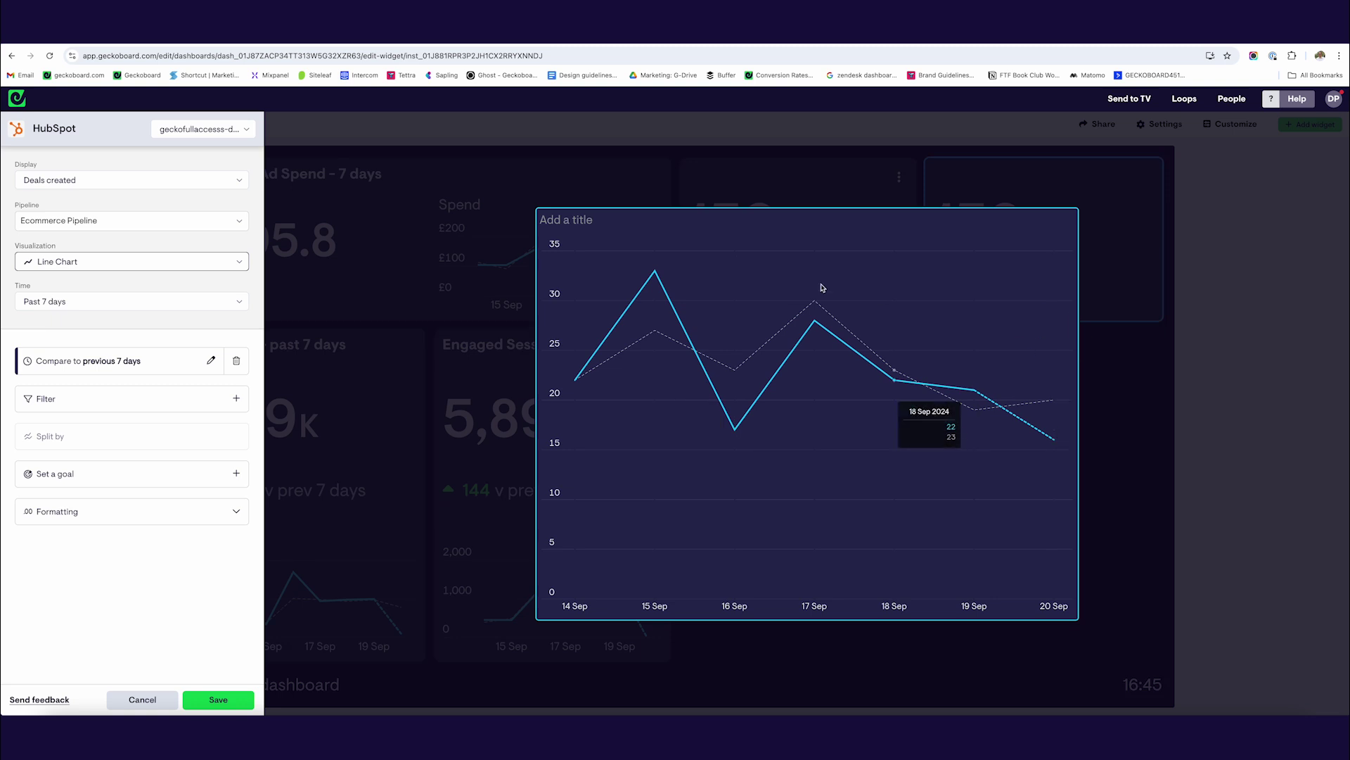
left_click(219, 700)
Group the line chart beneath the Deals created number and switch its display to the Deals created feed
left_click_drag(1075, 175, 799, 483)
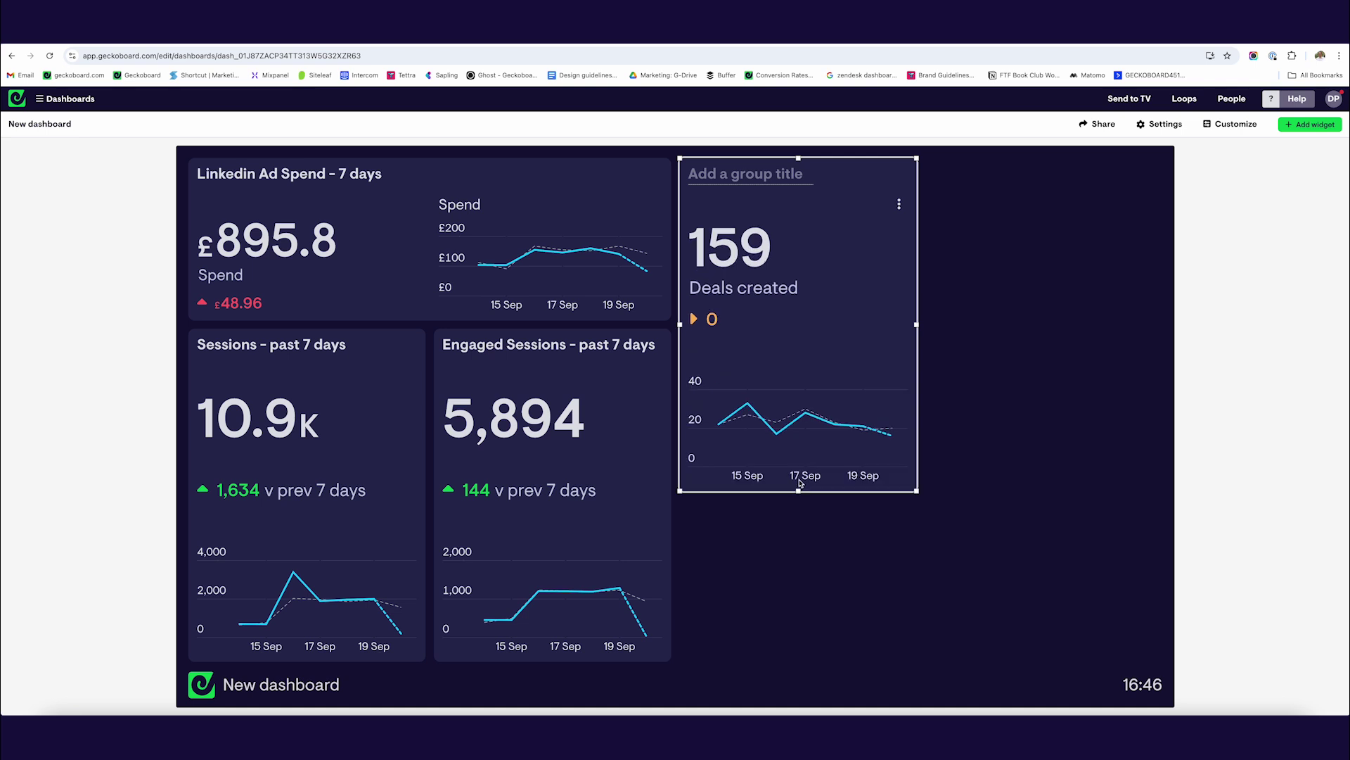
left_click(899, 358)
left_click(965, 363)
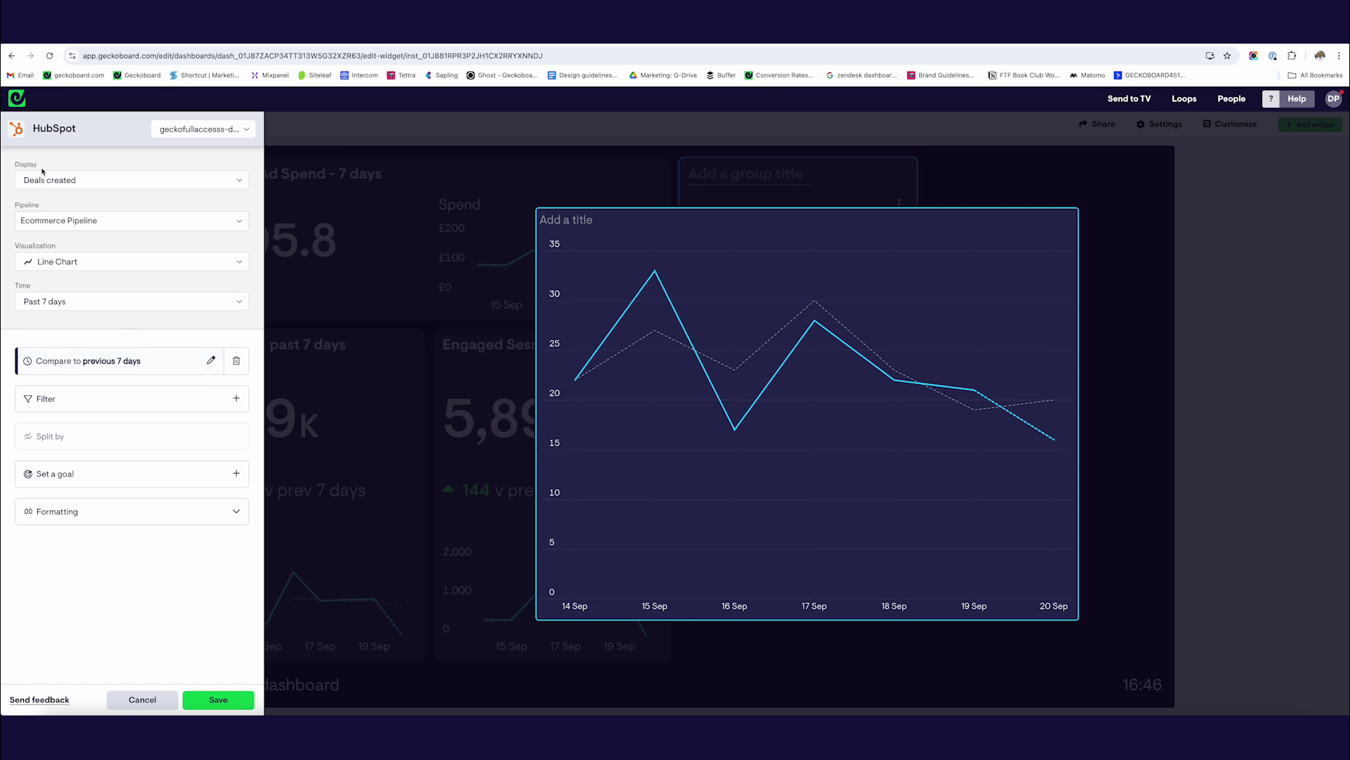
left_click(71, 181)
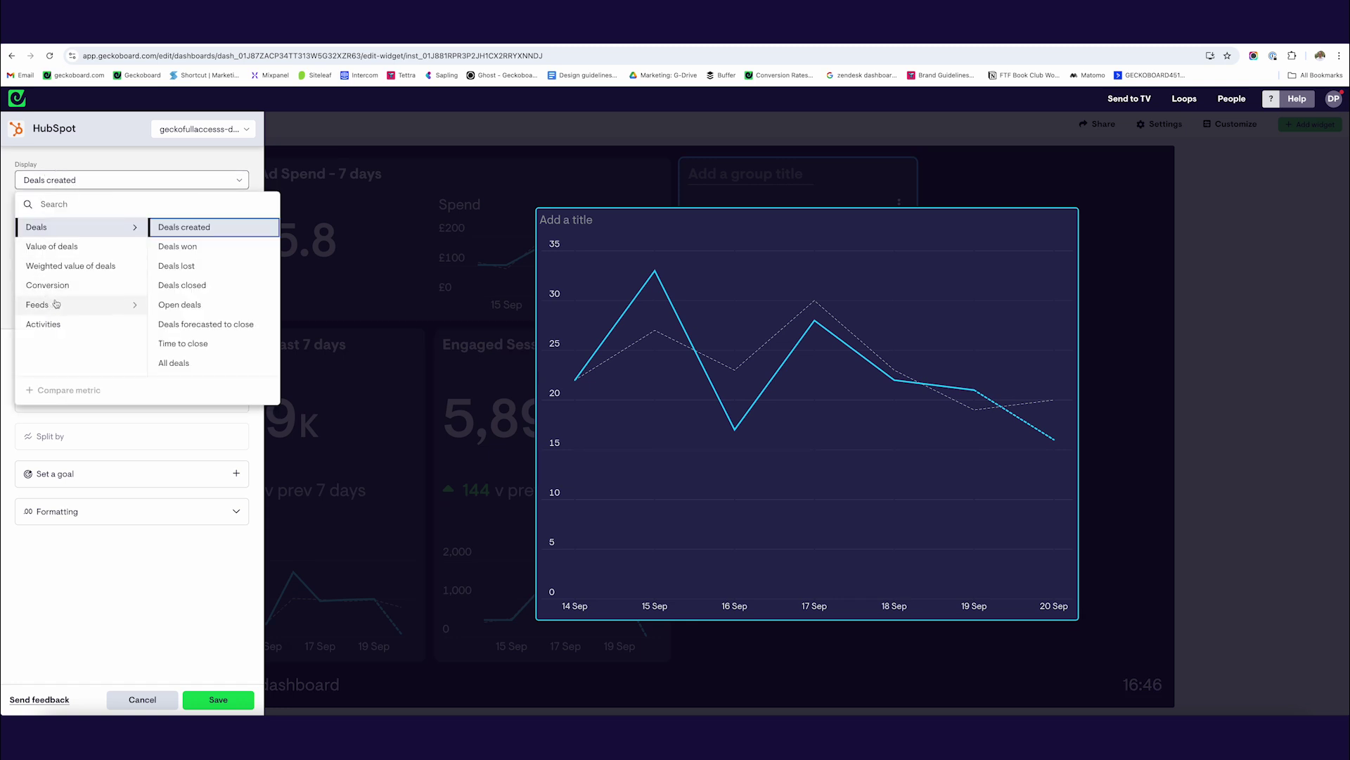
mouse_move(57, 305)
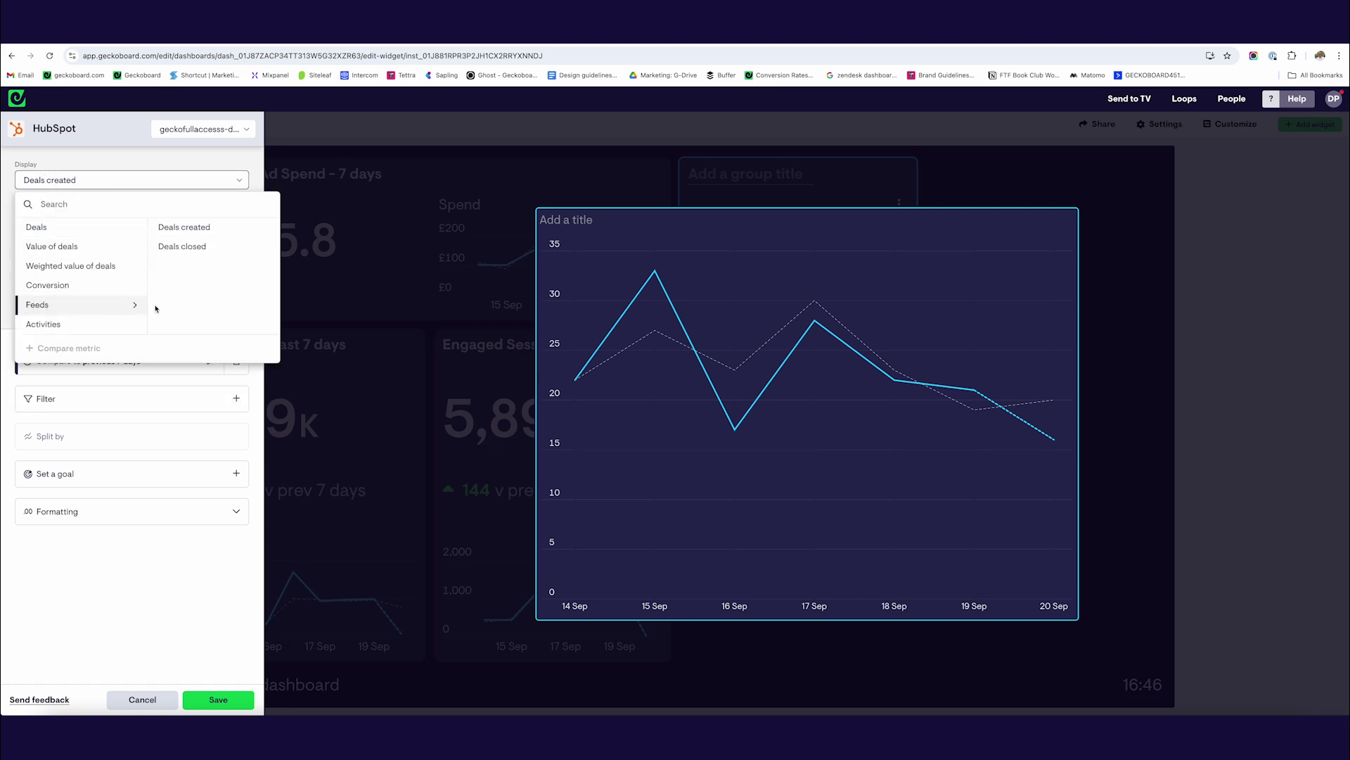
left_click(203, 230)
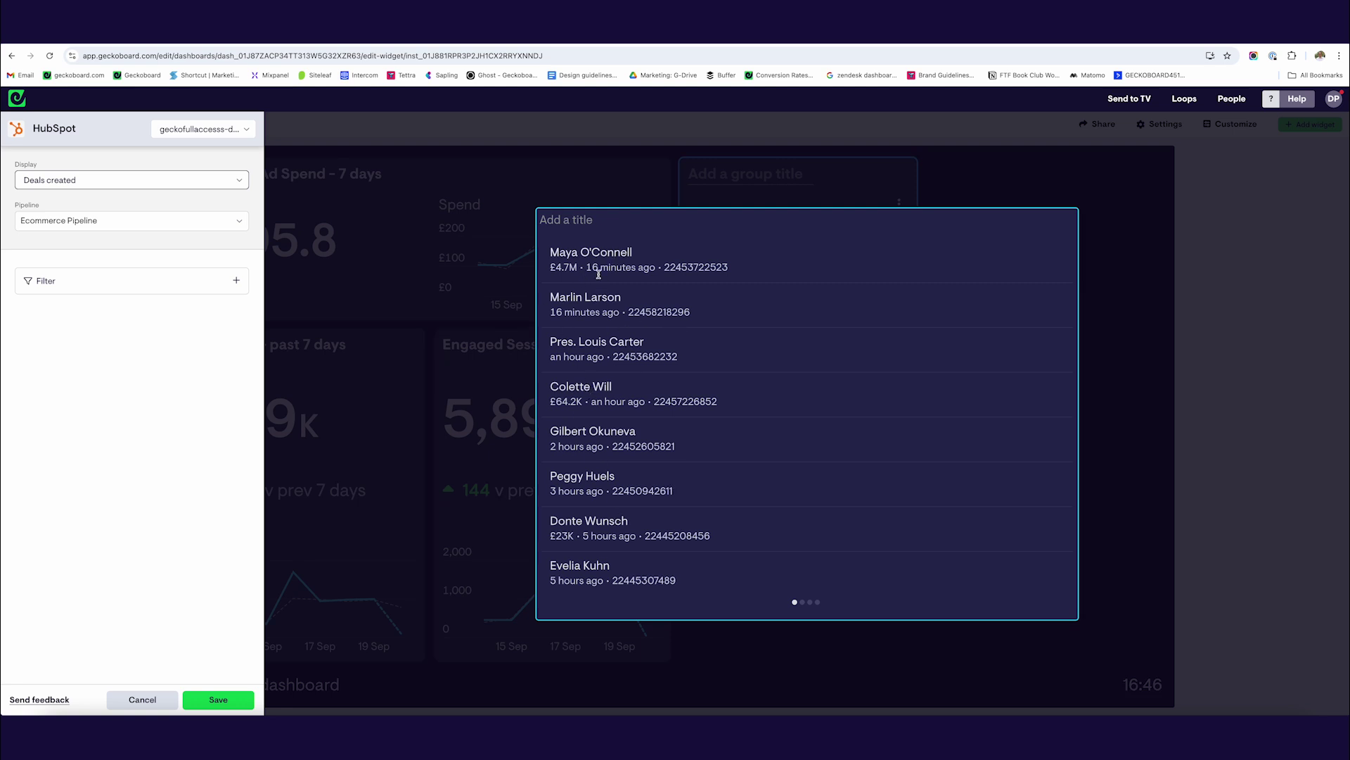
left_click(231, 699)
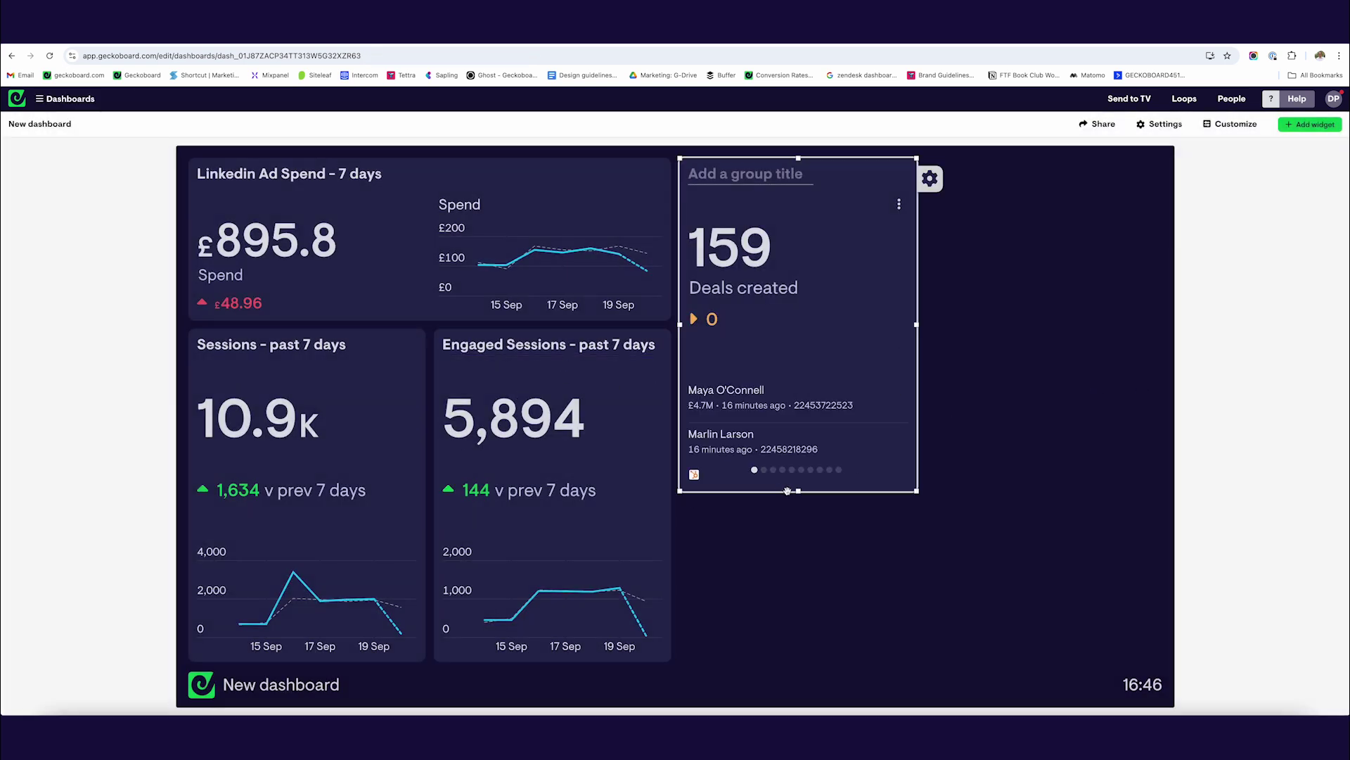
Stretch the deals group down to the lower edge of the Sessions groups and duplicate the deals feed
left_click_drag(798, 491, 797, 690)
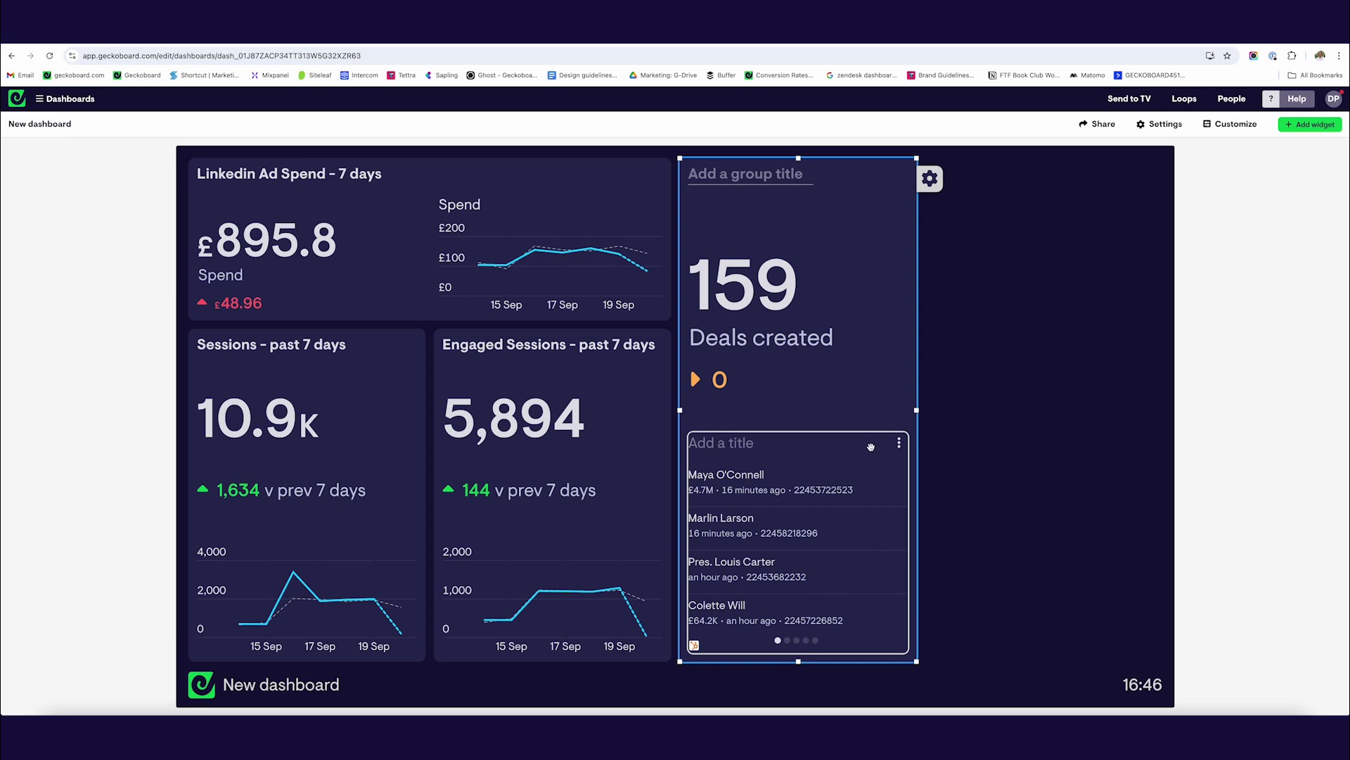
left_click(898, 446)
left_click(950, 461)
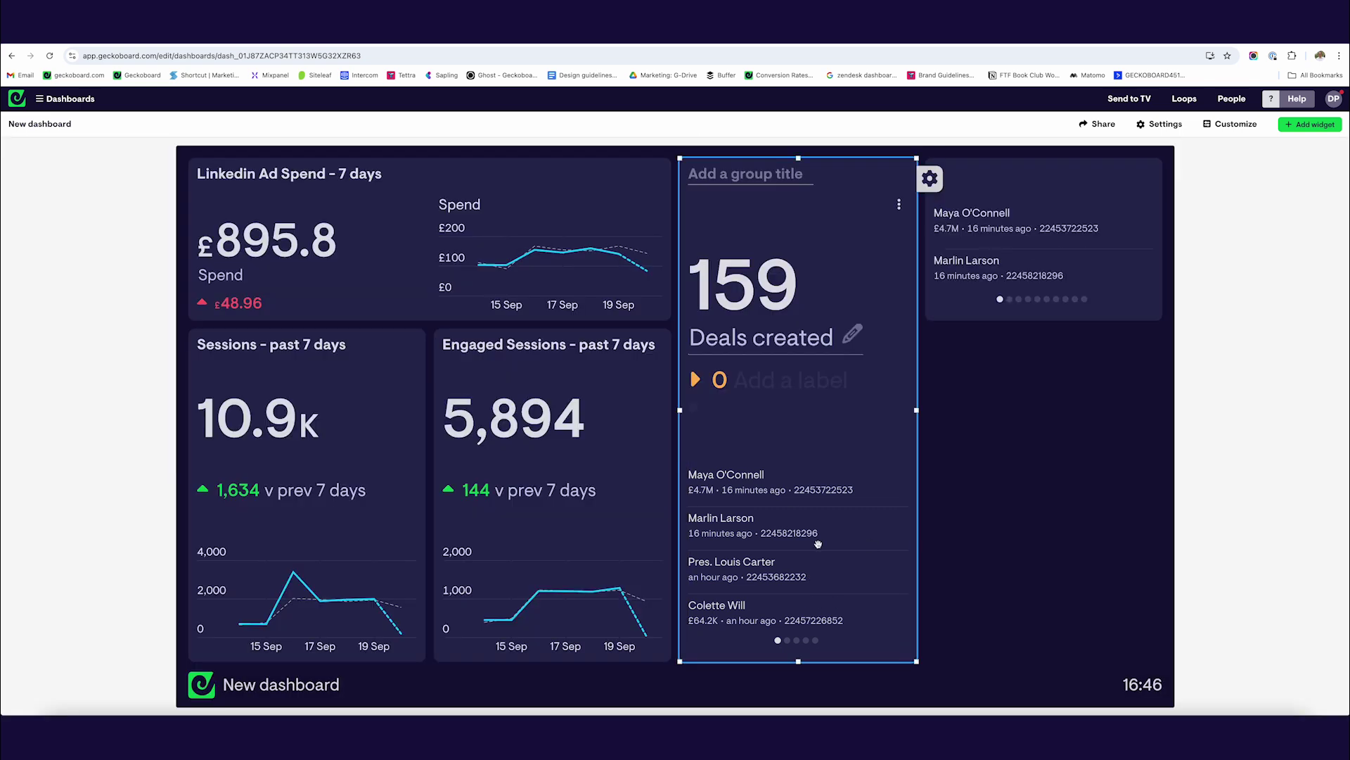
Duplicate the Deals created number and place the copy inside the group, between the number and the feed
left_click(929, 178)
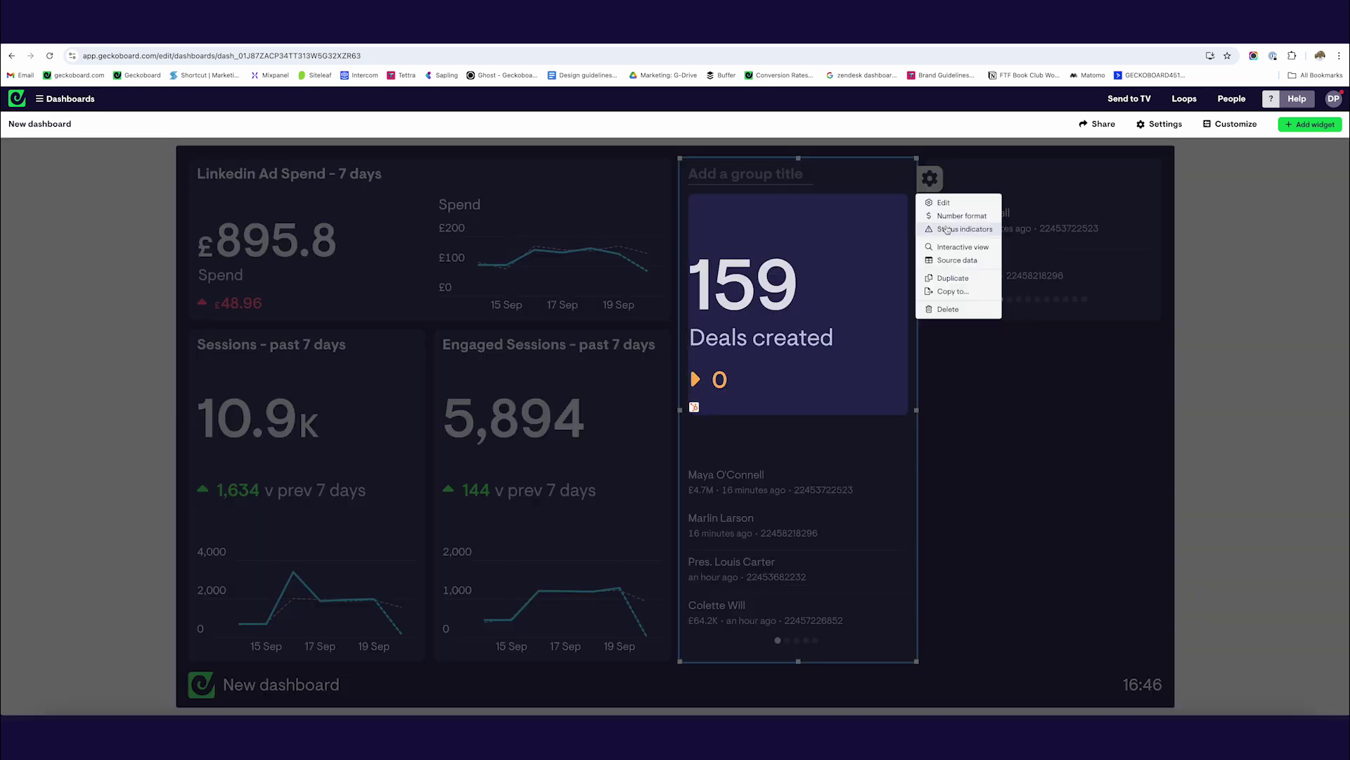
left_click(953, 277)
left_click_drag(1053, 375, 898, 368)
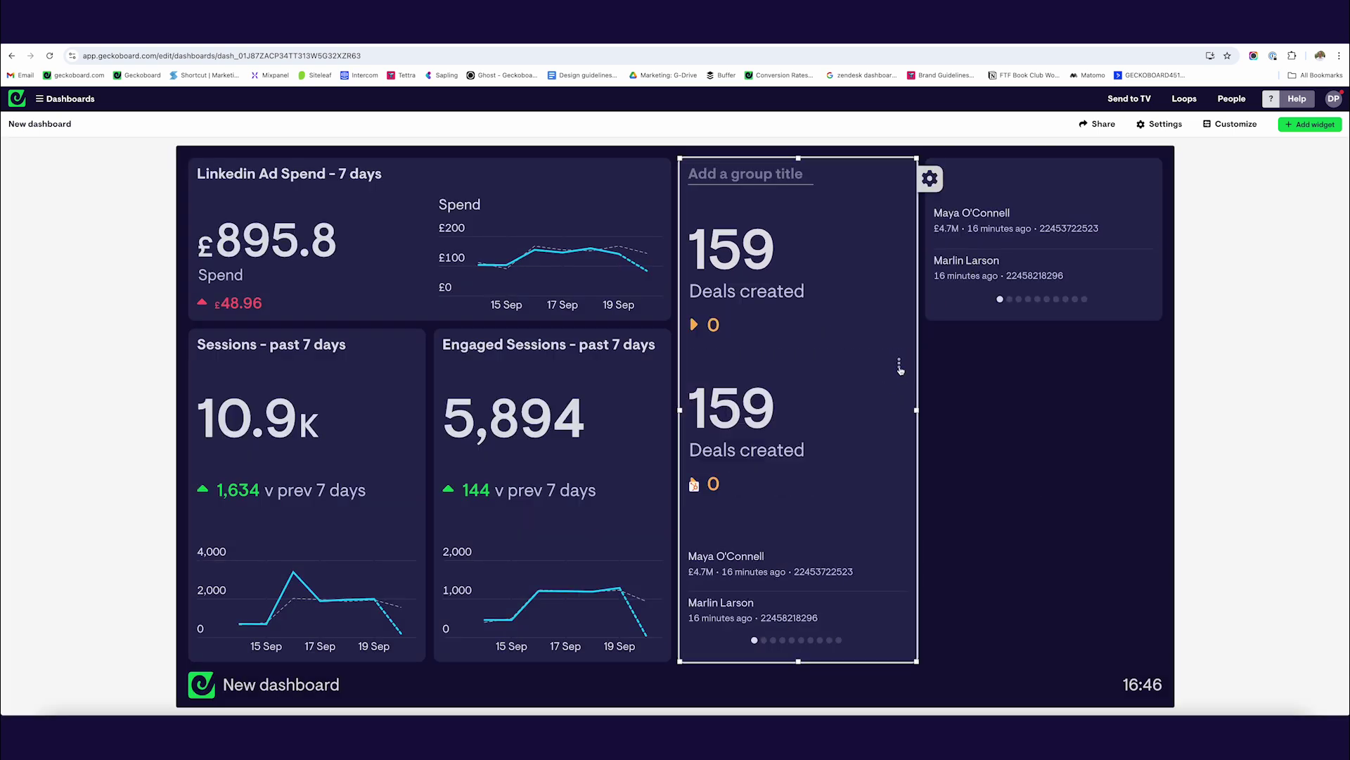
Change the middle Deals created number in the group to a Line Chart and save it
left_click(913, 366)
left_click(943, 361)
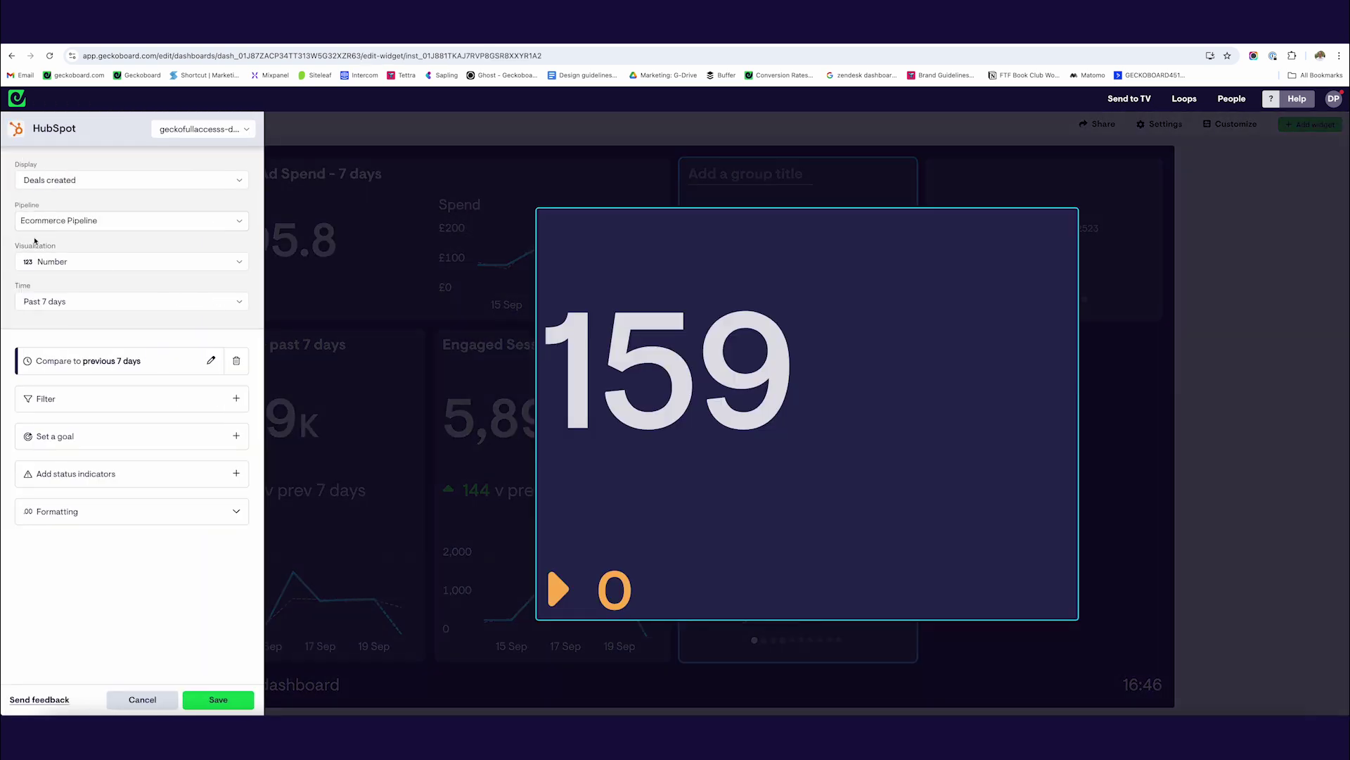
left_click(80, 267)
left_click(56, 322)
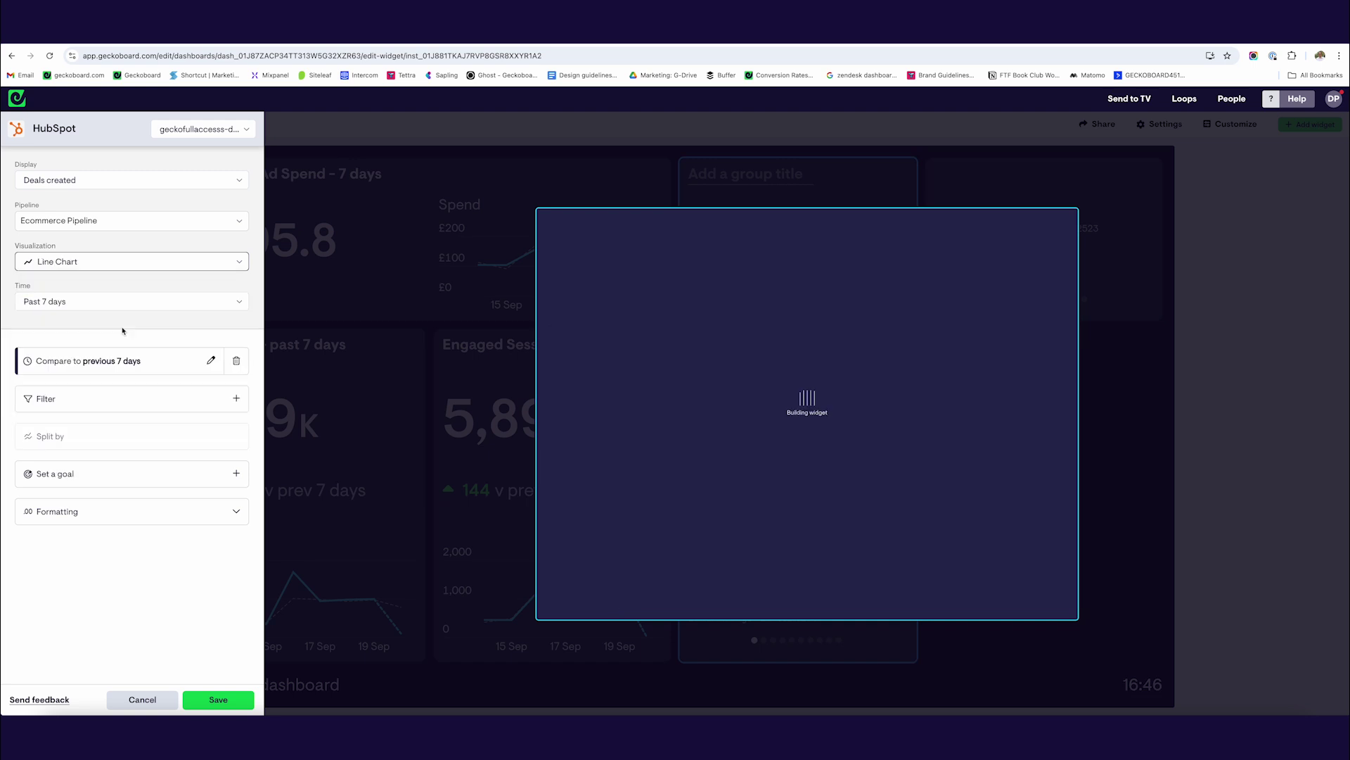
left_click(198, 697)
Delete the spare deals feed widget that sits outside the group
left_click(1145, 176)
left_click(1182, 225)
left_click(785, 432)
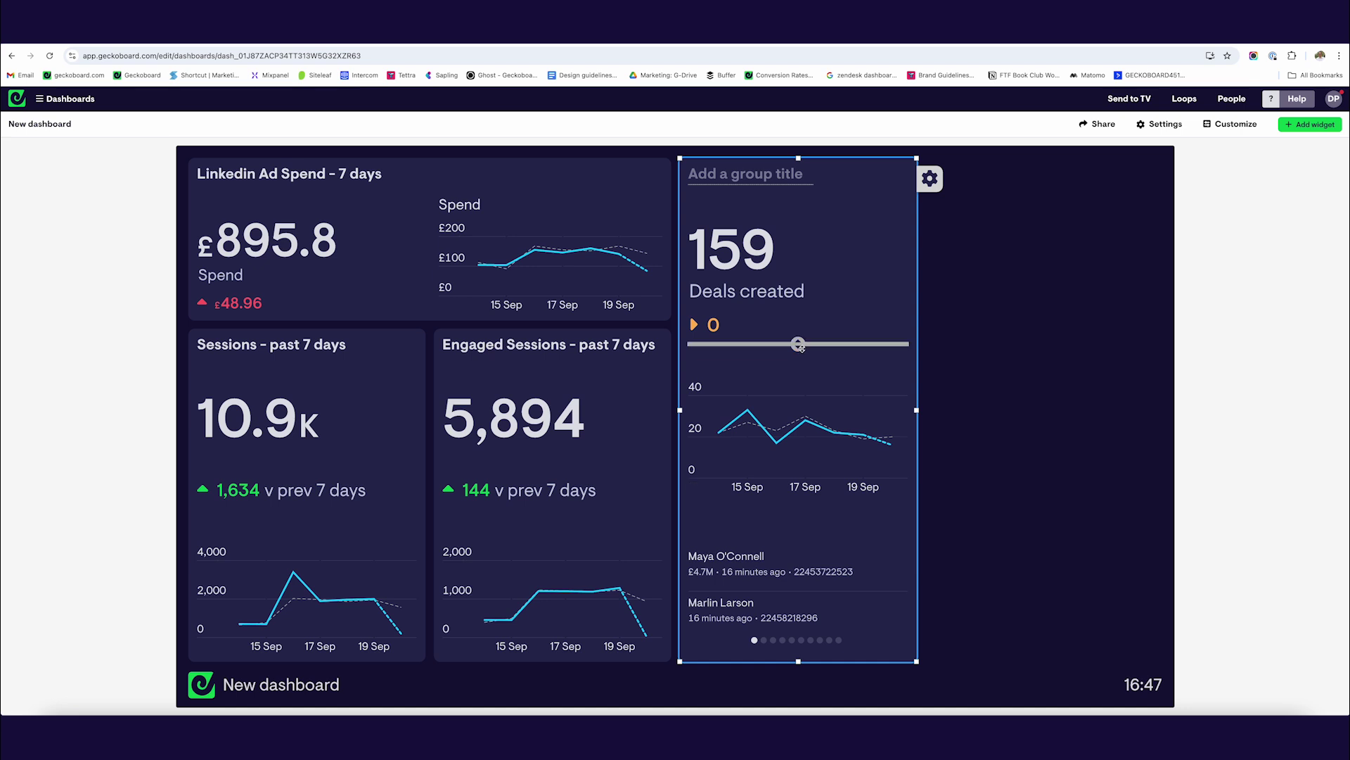
Adjust the heights of the number, chart and feed in the deals group and title it "Deals created - past 7 days"
left_click_drag(879, 347, 802, 316)
left_click_drag(798, 503, 862, 347)
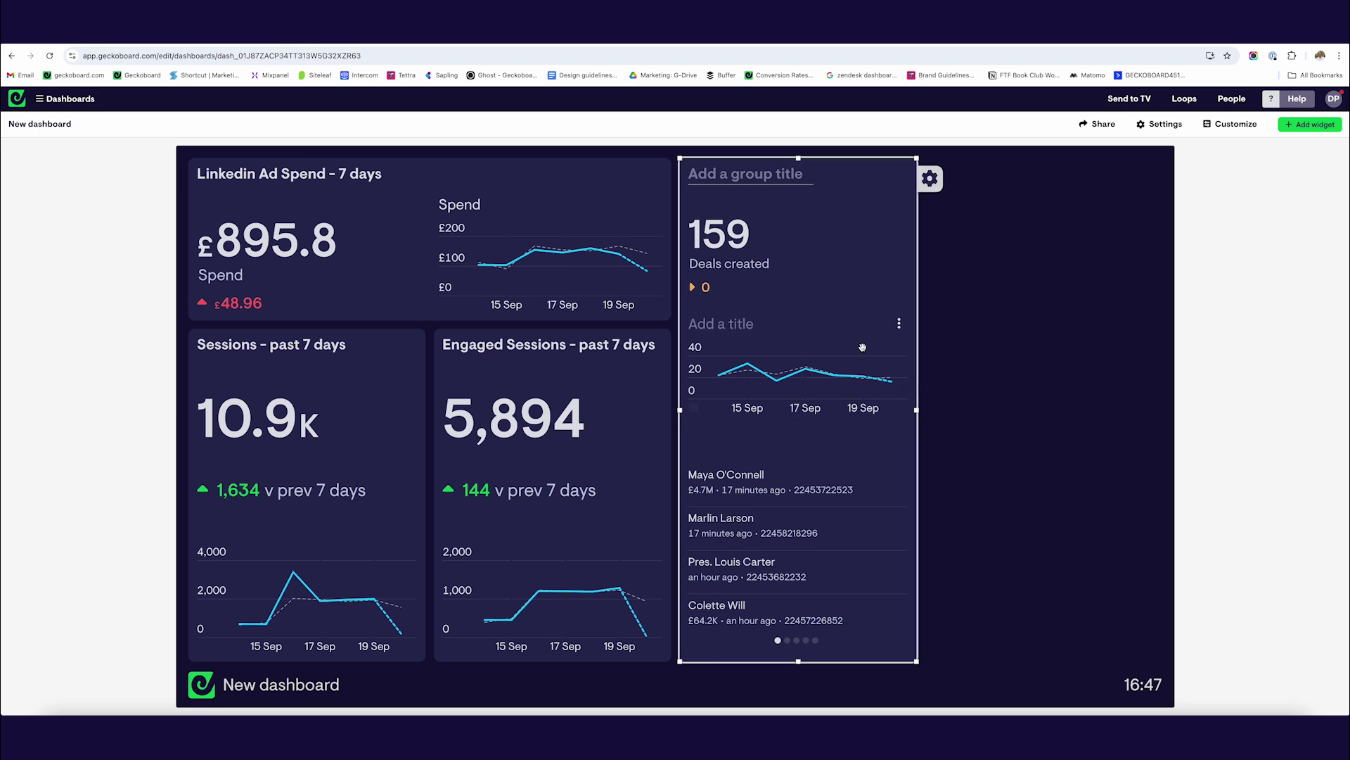
left_click_drag(799, 304, 800, 456)
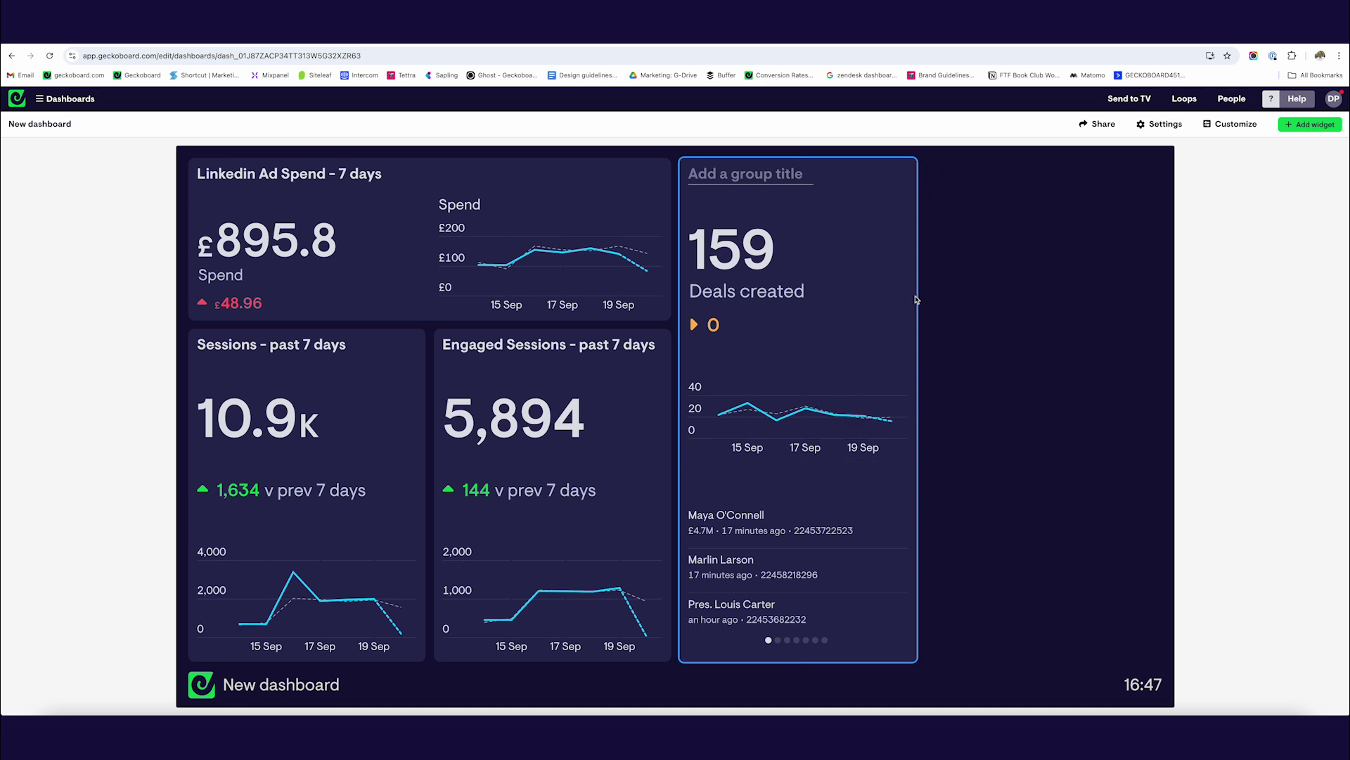
left_click(897, 174)
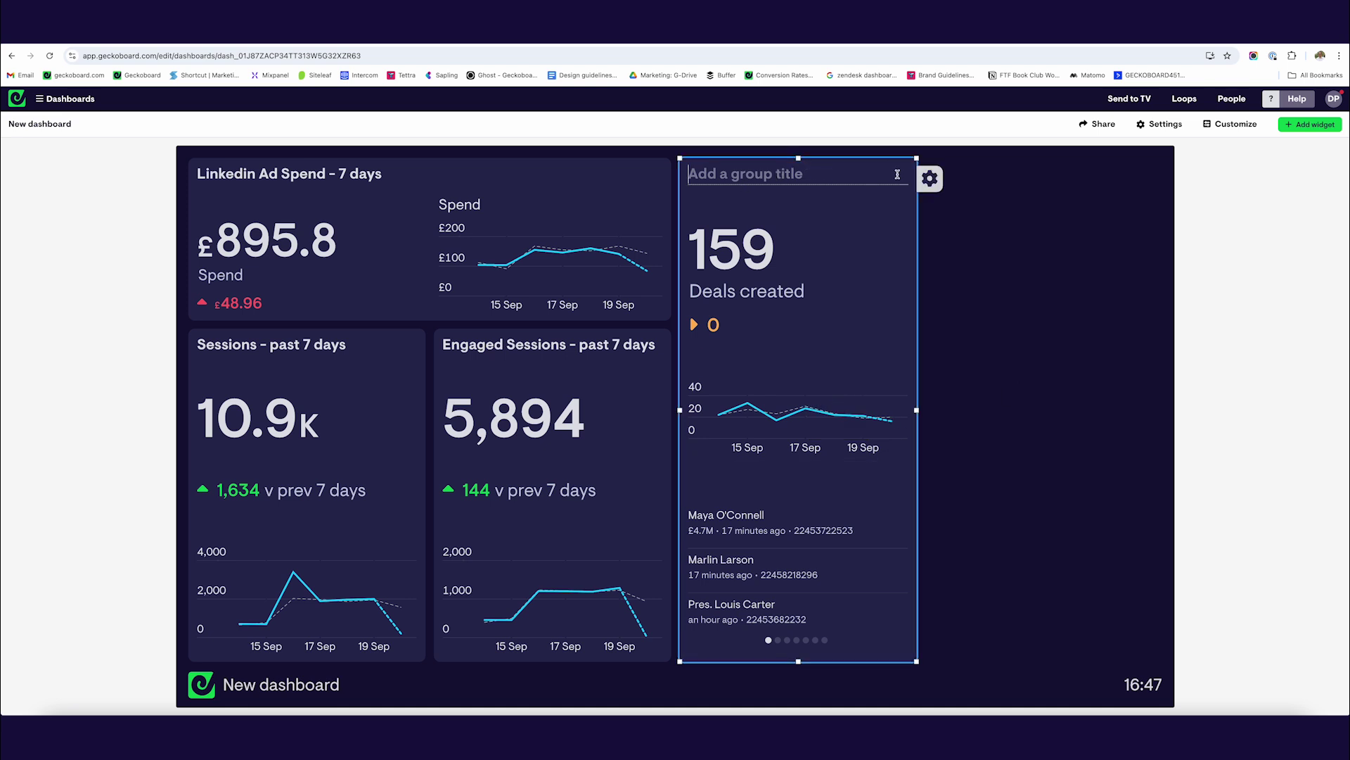
type("Deals created - past 7 days")
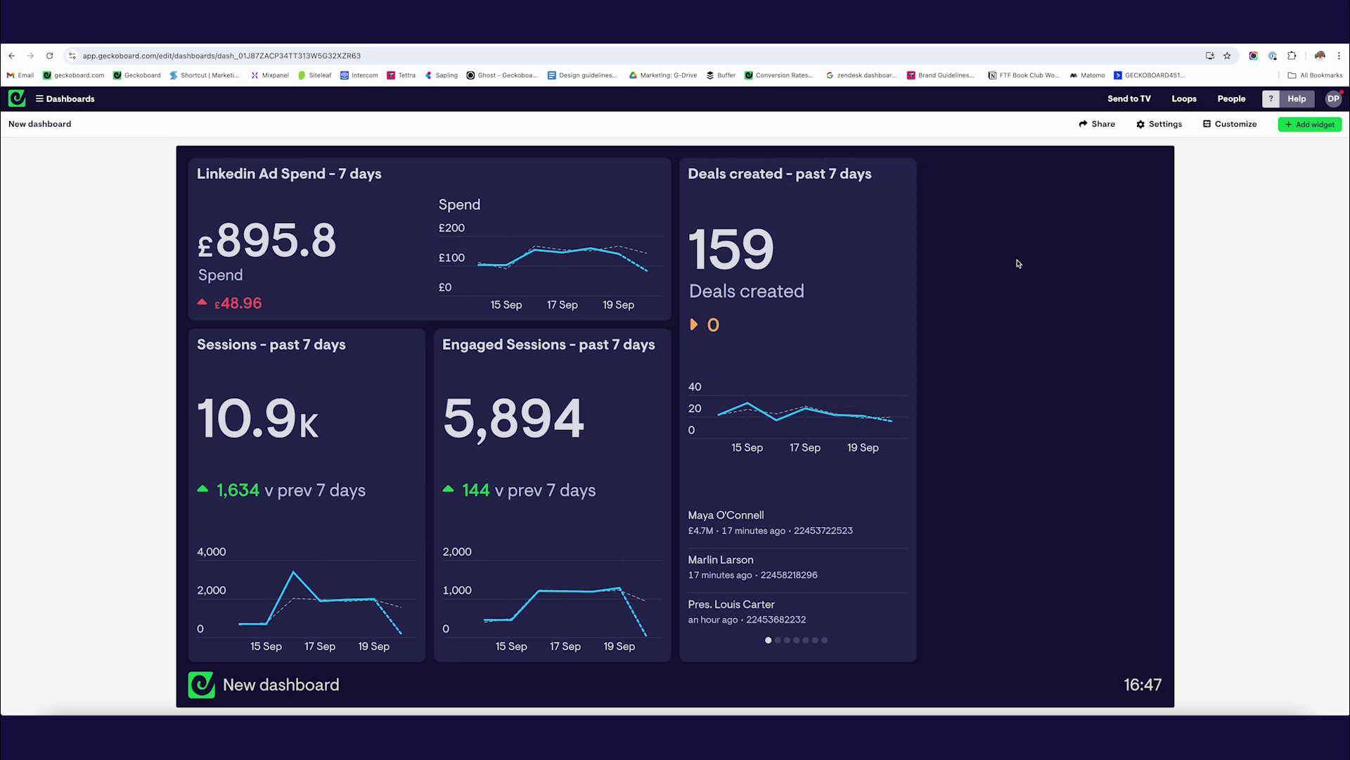
Start another widget from the beta HubSpot source, choosing to build a custom one
left_click(1310, 125)
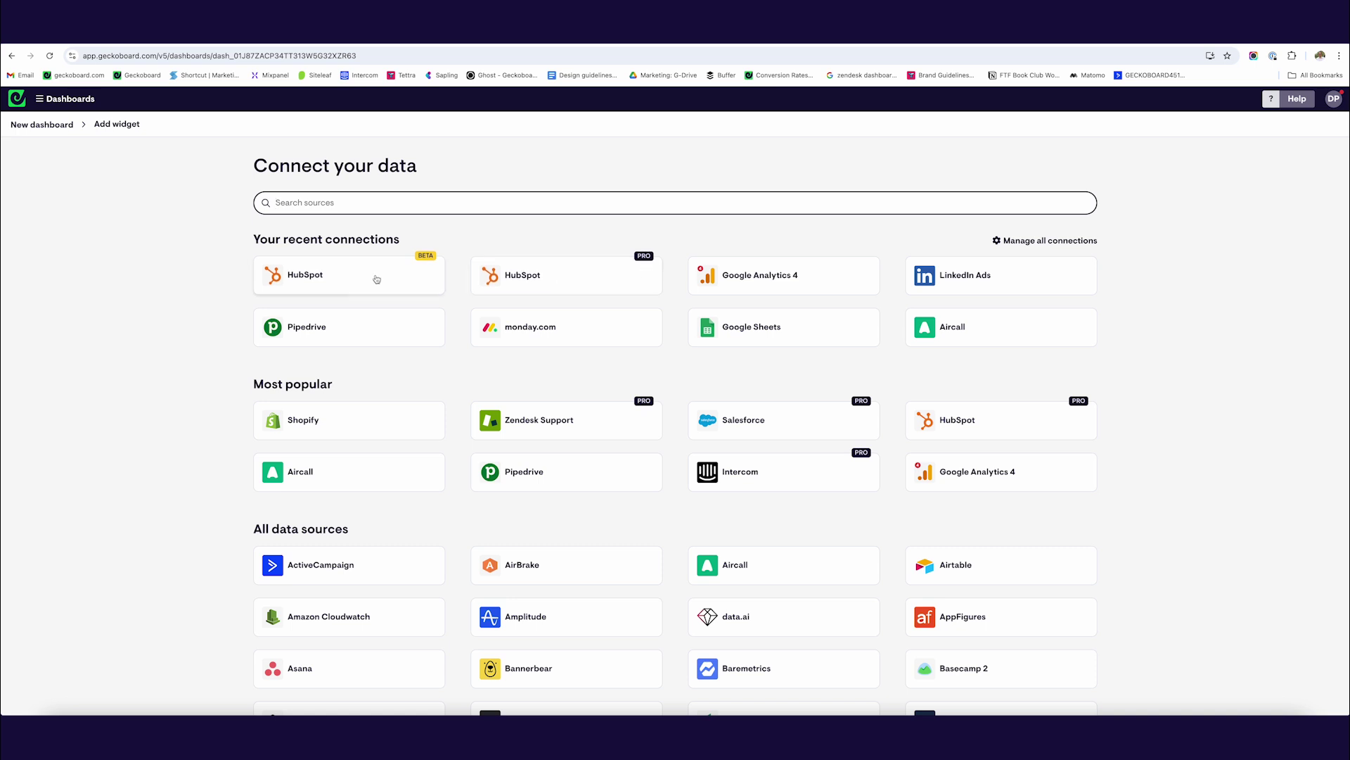
left_click(373, 279)
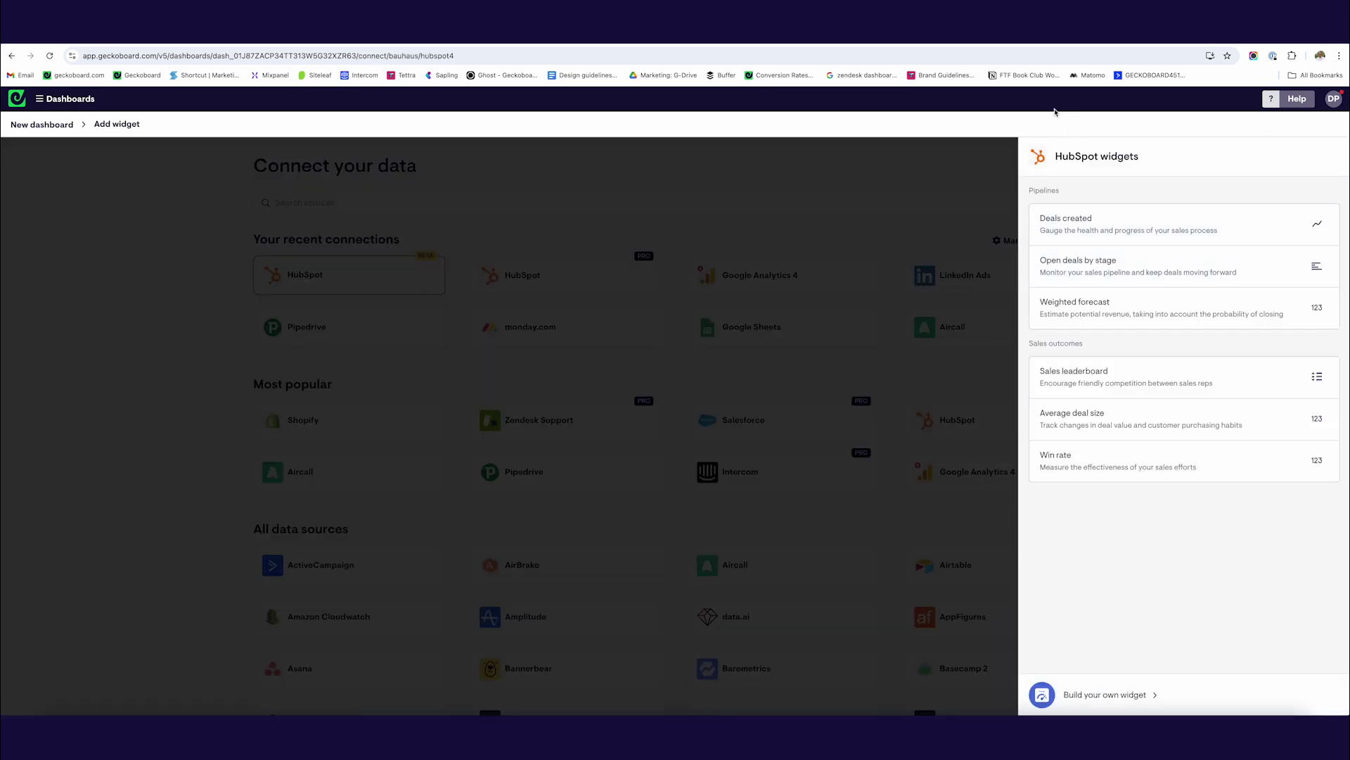
left_click(1137, 683)
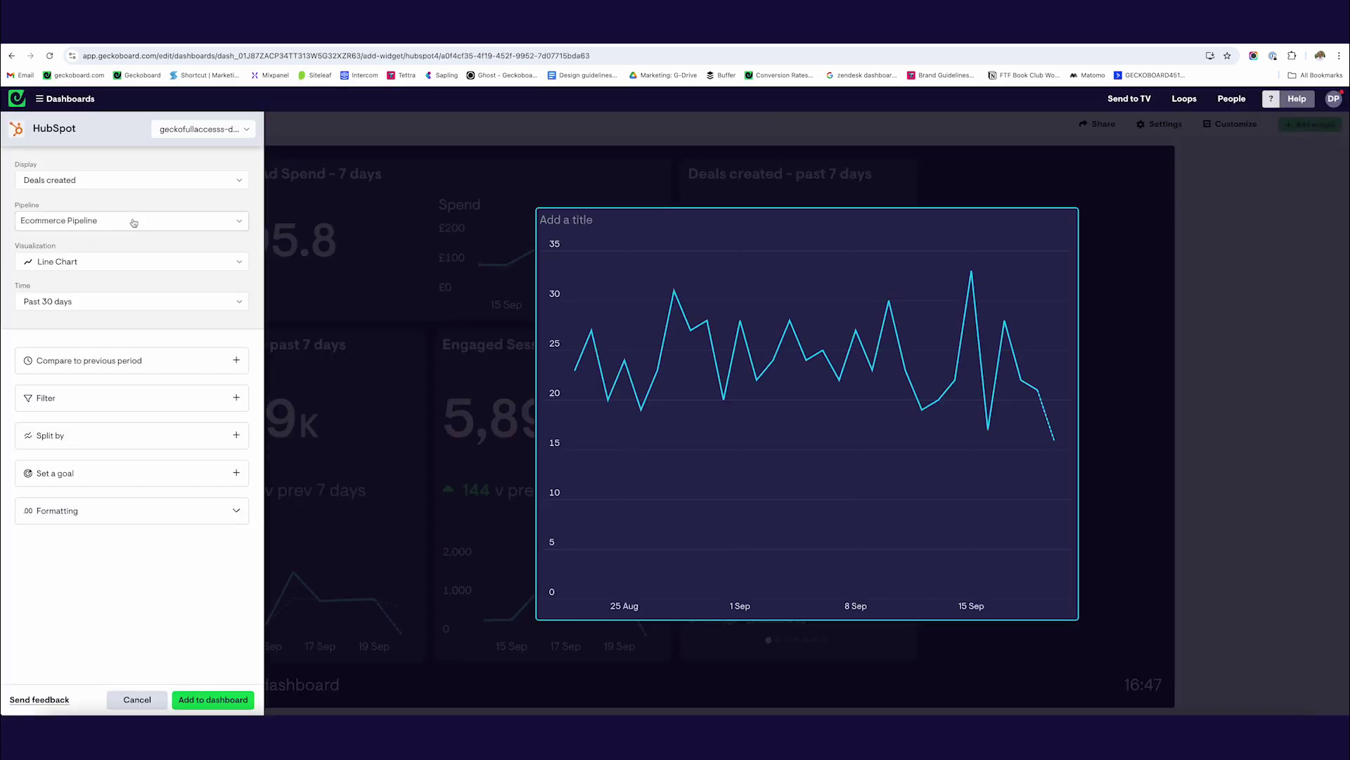
Set the new HubSpot widget to display Deals won as a Number
left_click(125, 181)
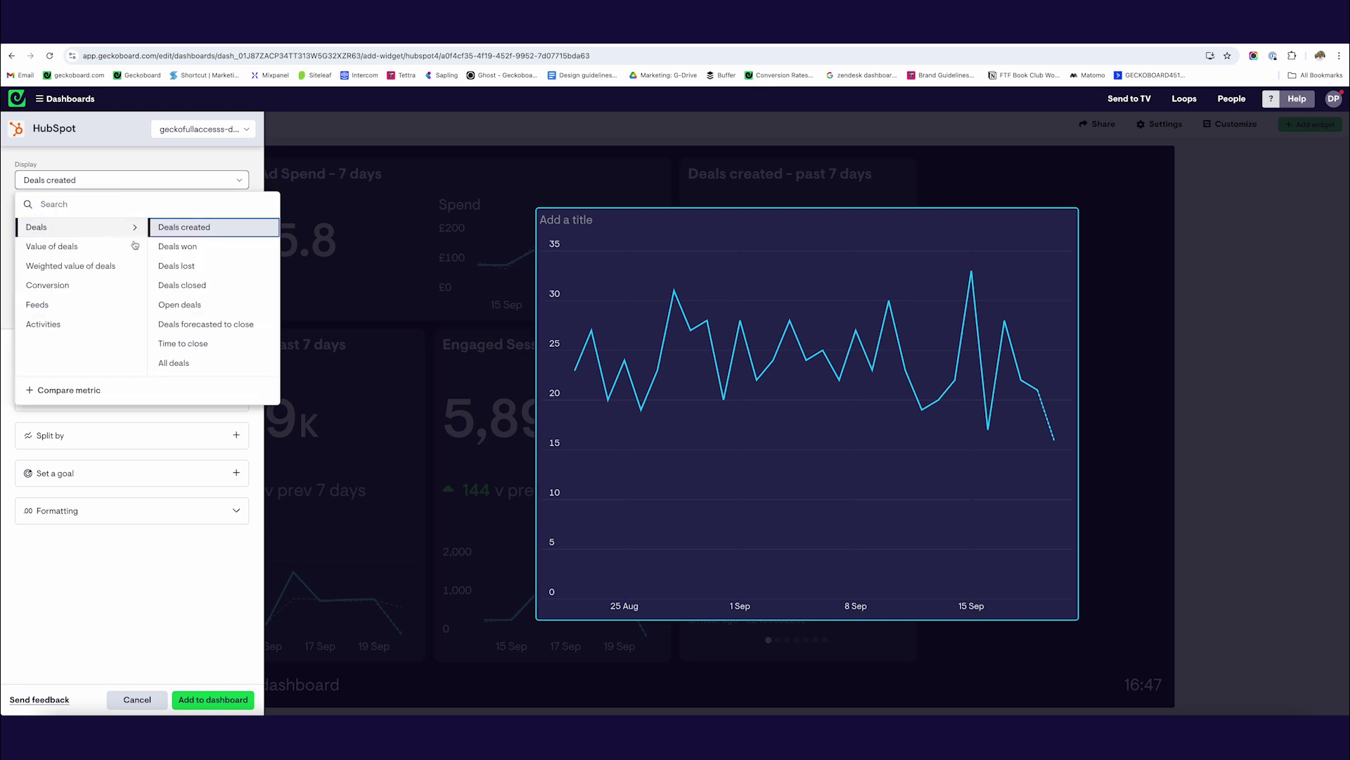
left_click(182, 247)
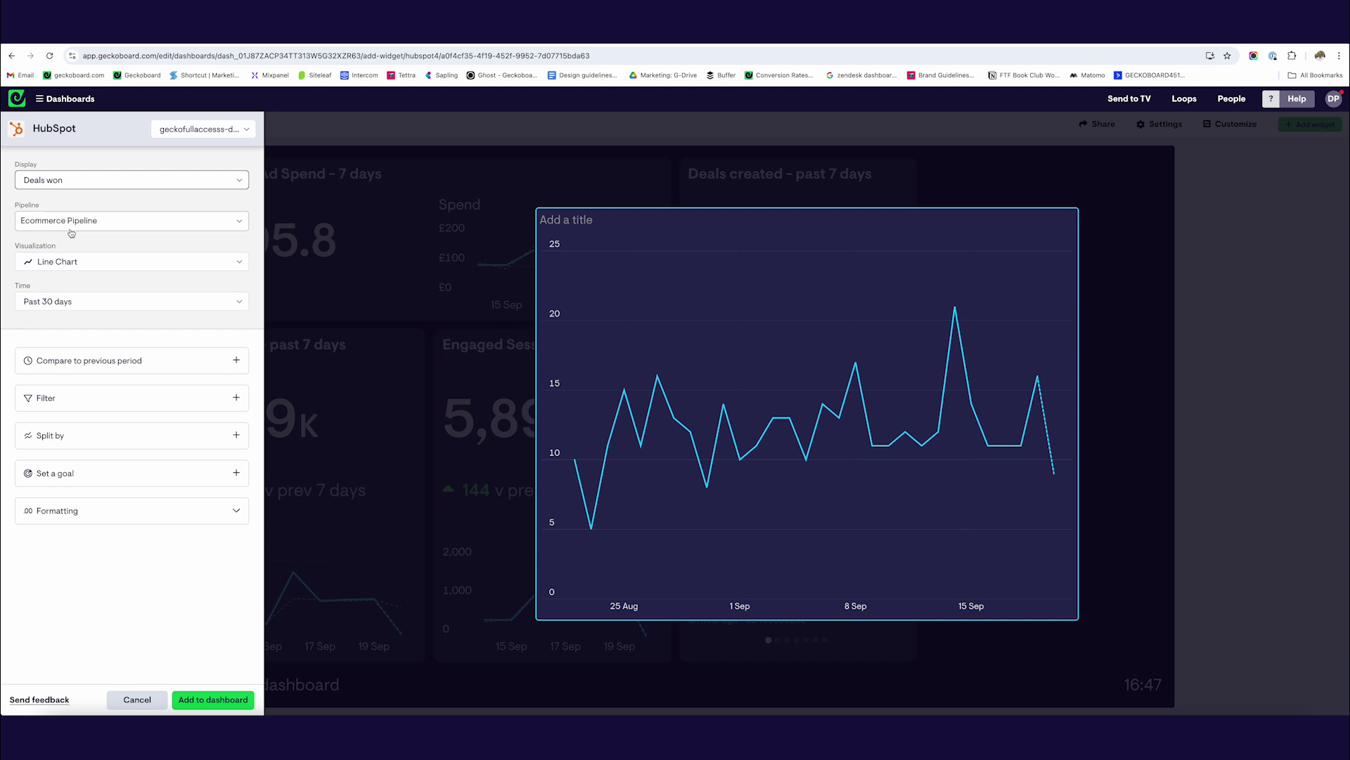
left_click(82, 261)
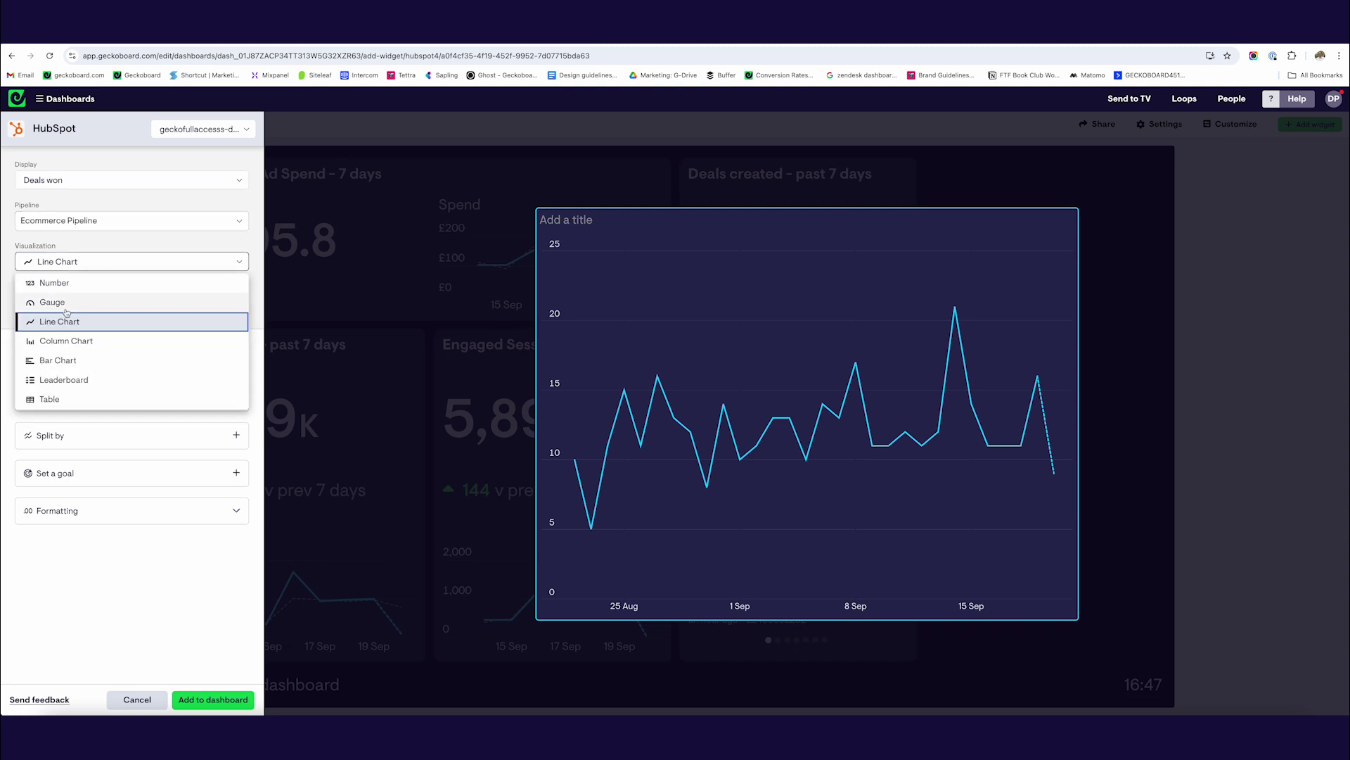
left_click(44, 278)
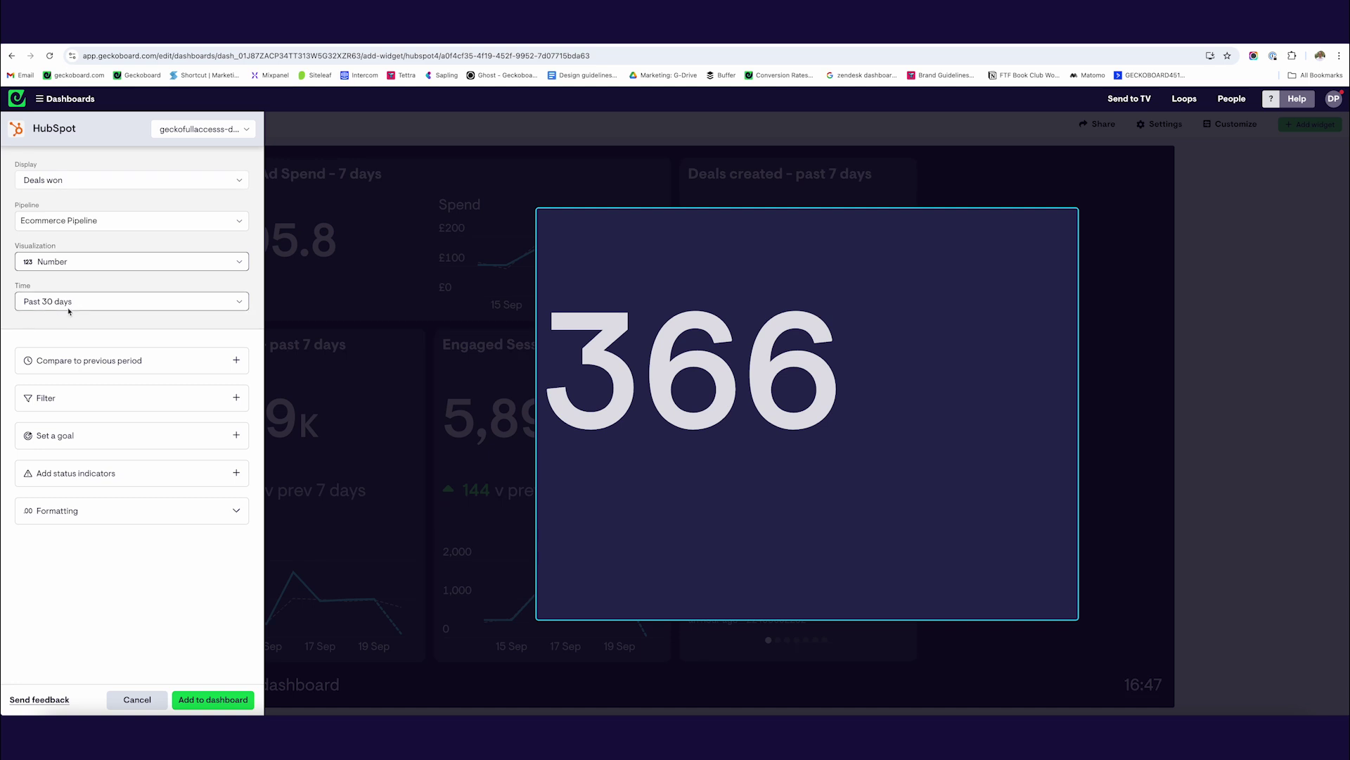
Set the deals won number to the past 7 days, compare it to the previous 7 days, and add it to the dashboard
left_click(166, 302)
scroll(70, 365, "up", 1)
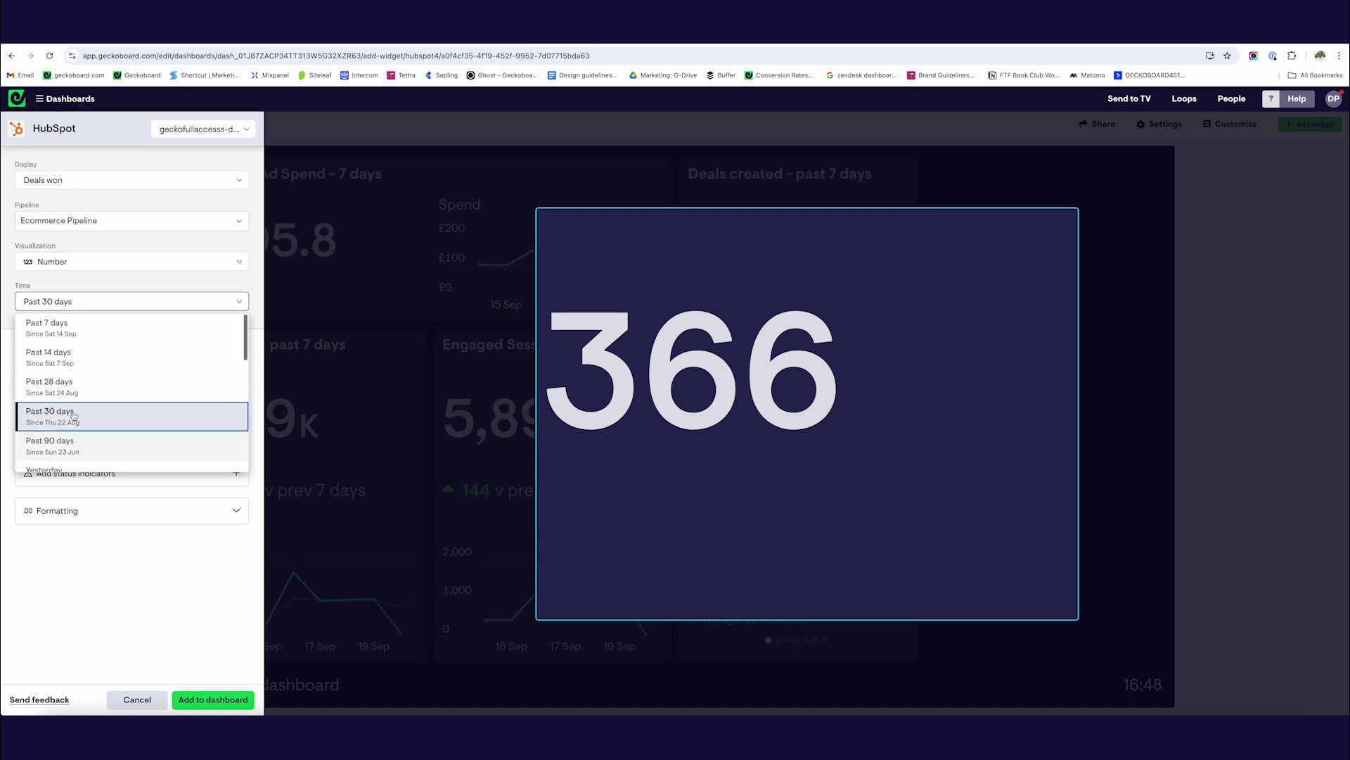
left_click(61, 327)
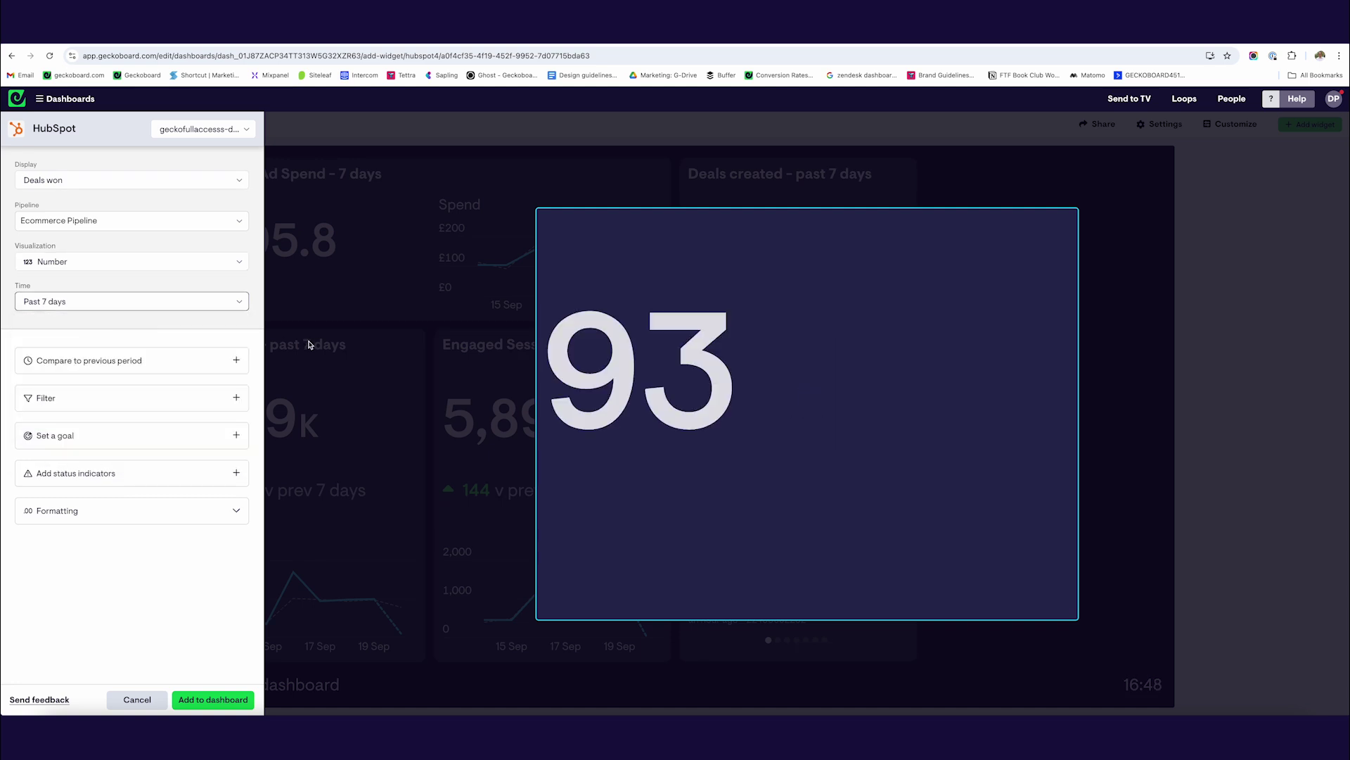
left_click(118, 366)
left_click(207, 340)
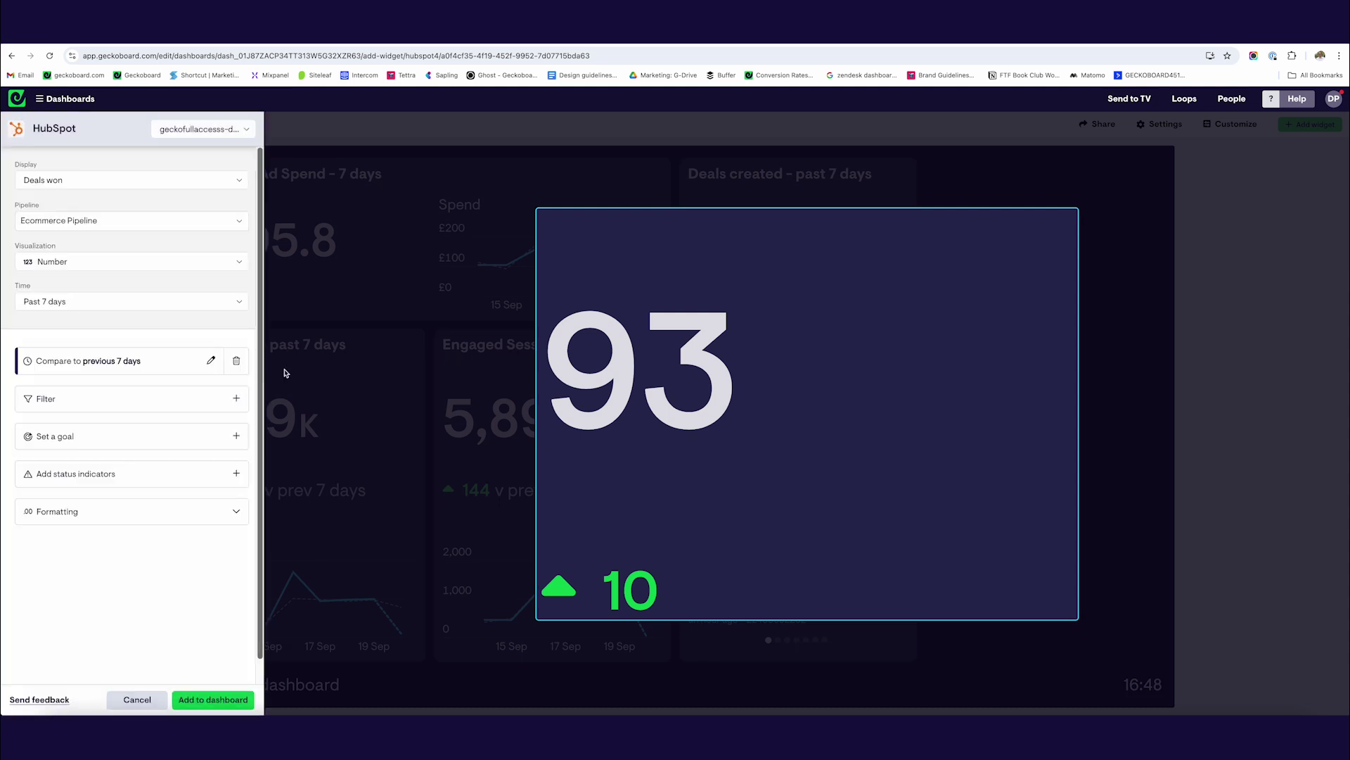
left_click(211, 699)
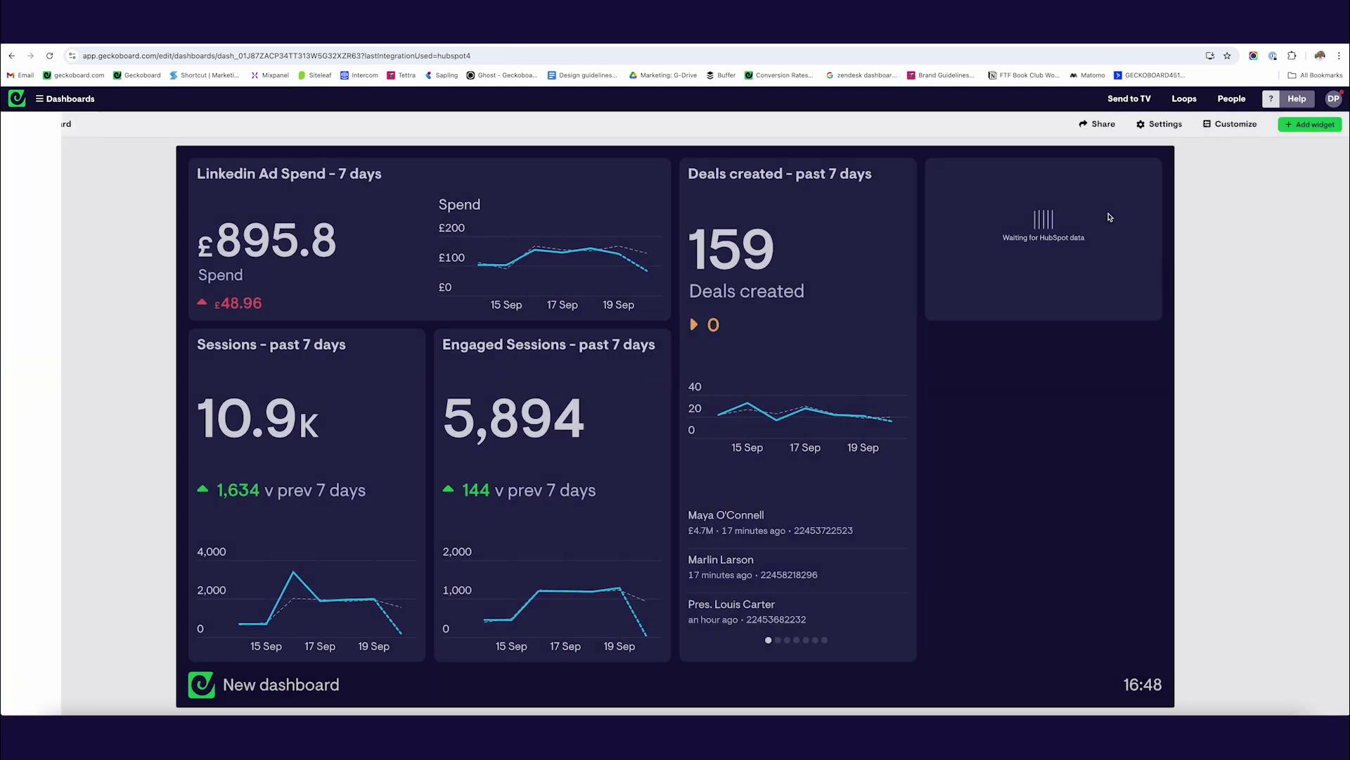
Duplicate the deals won number widget and save the copy as a Line Chart
left_click(1155, 175)
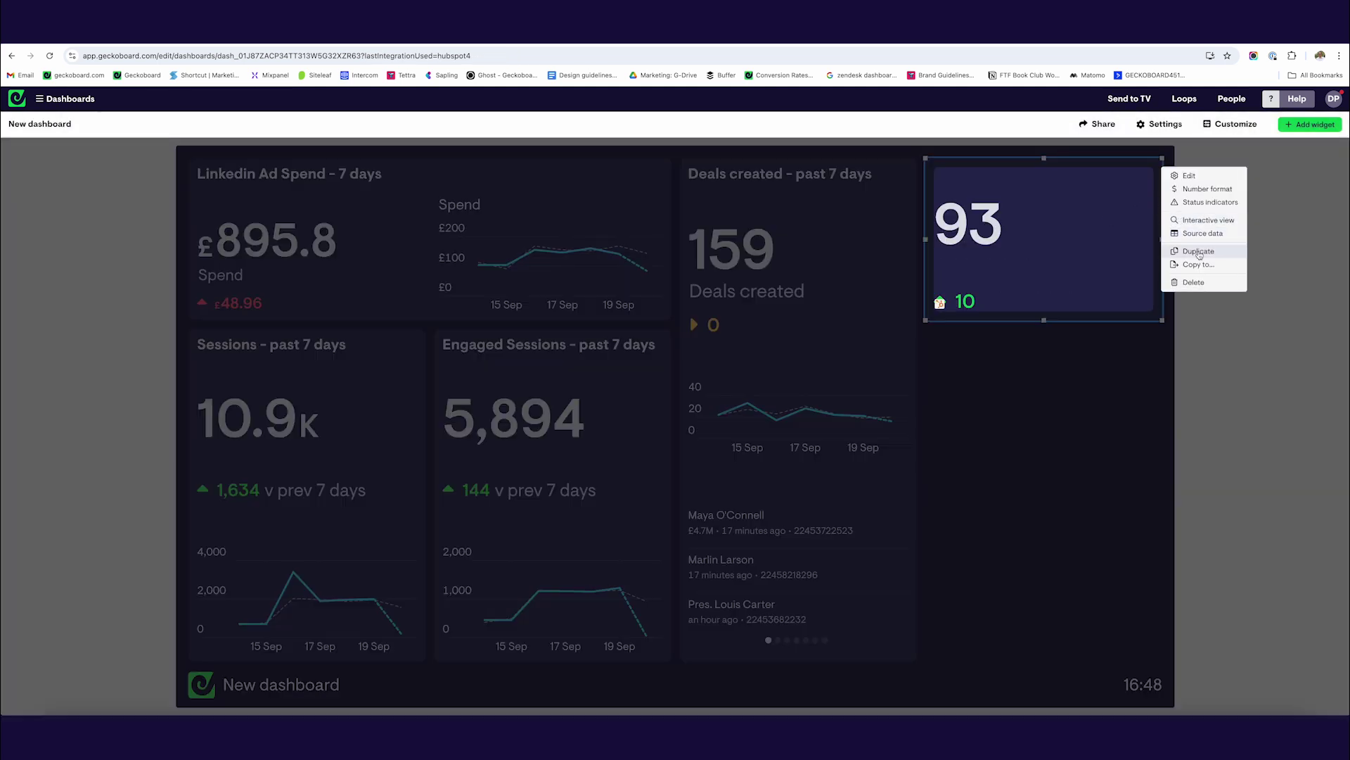
left_click(1199, 251)
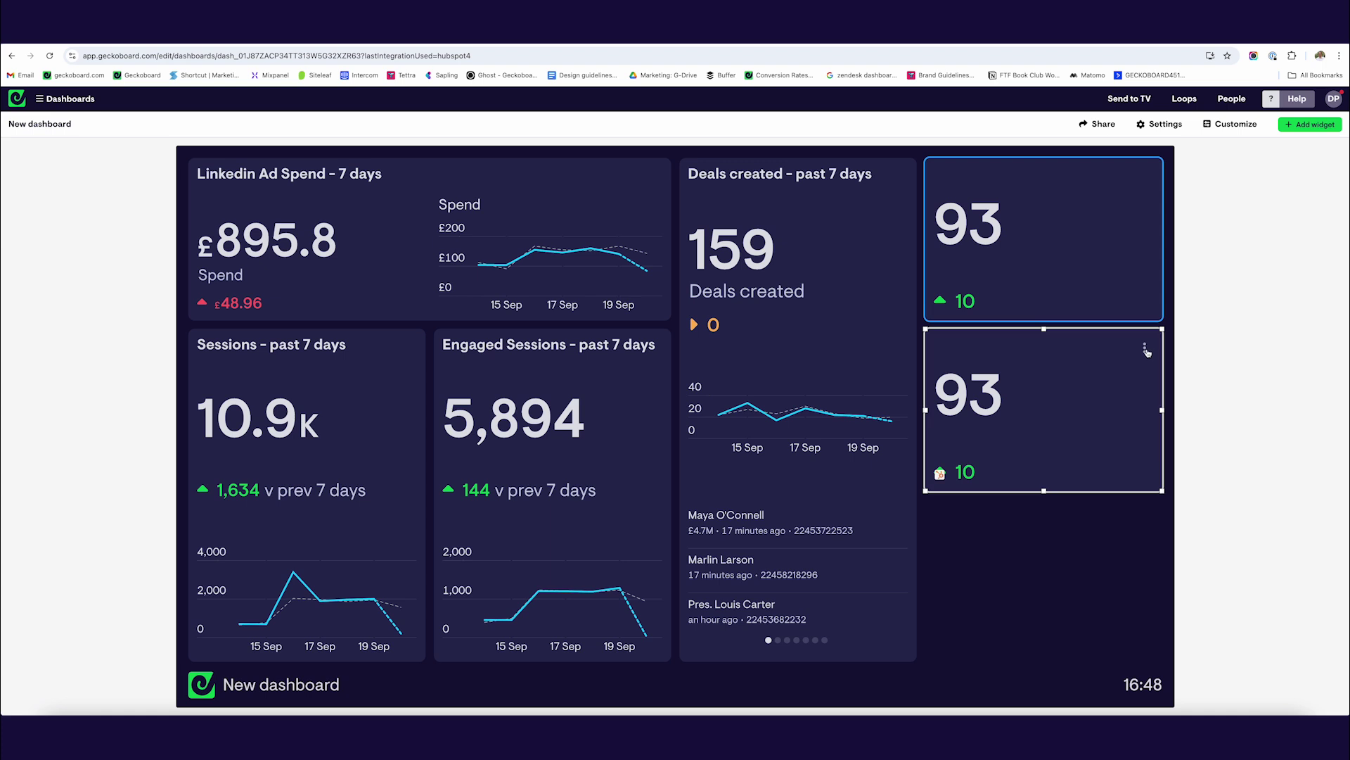
left_click(1155, 346)
left_click(1185, 346)
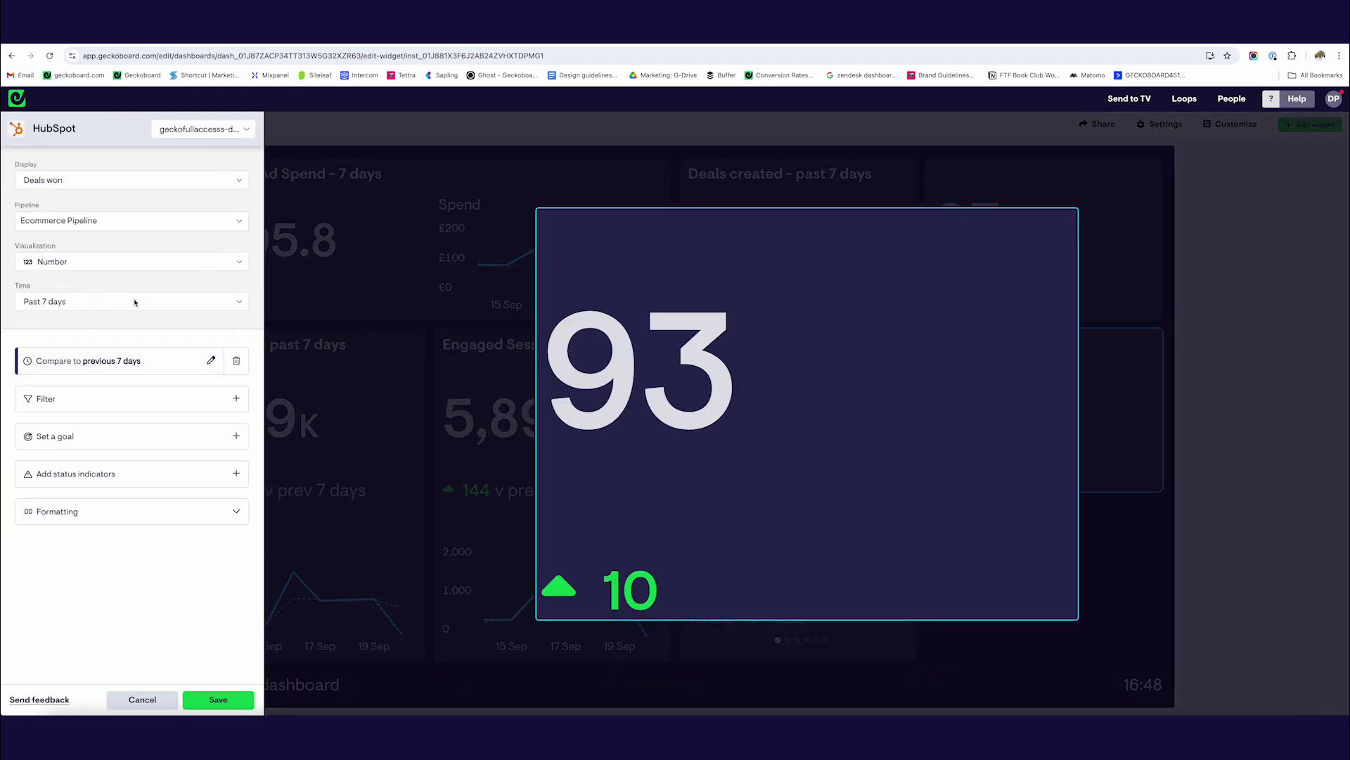
left_click(70, 262)
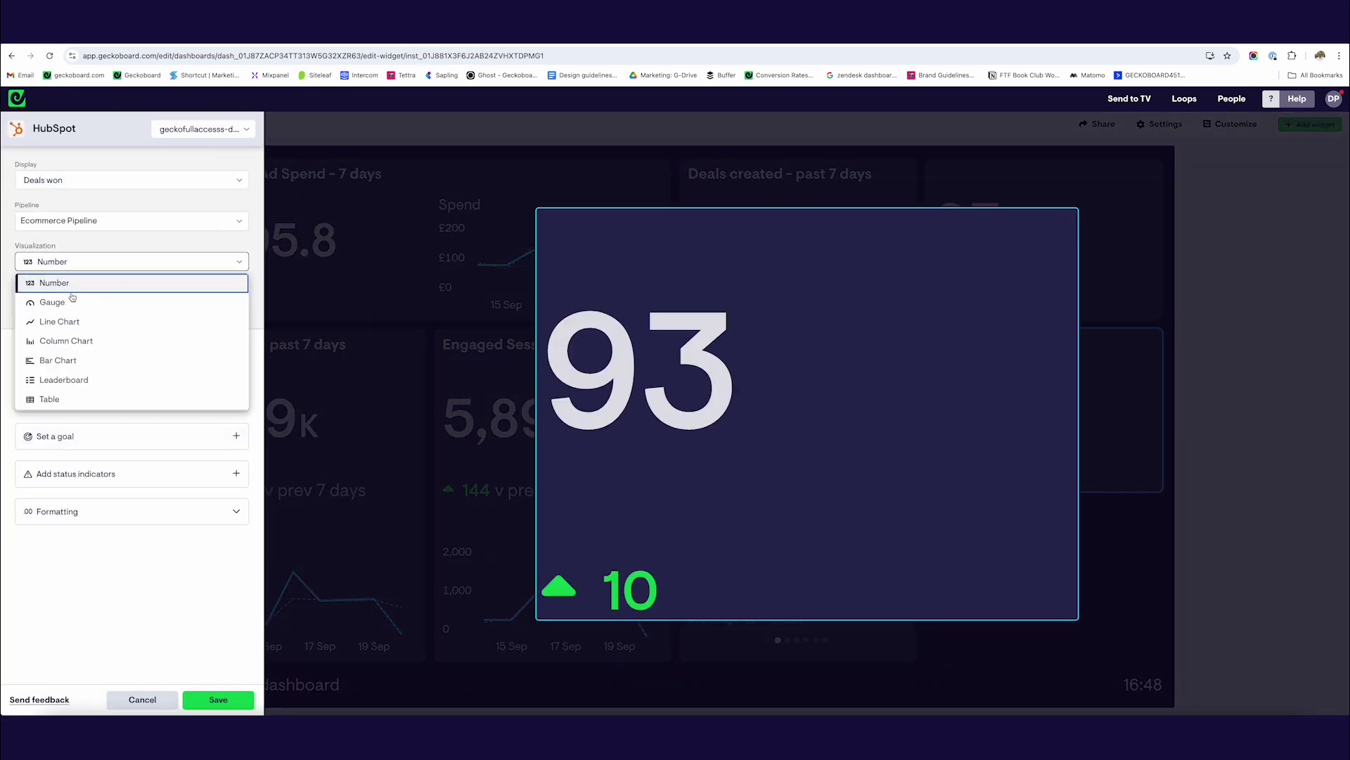
left_click(71, 322)
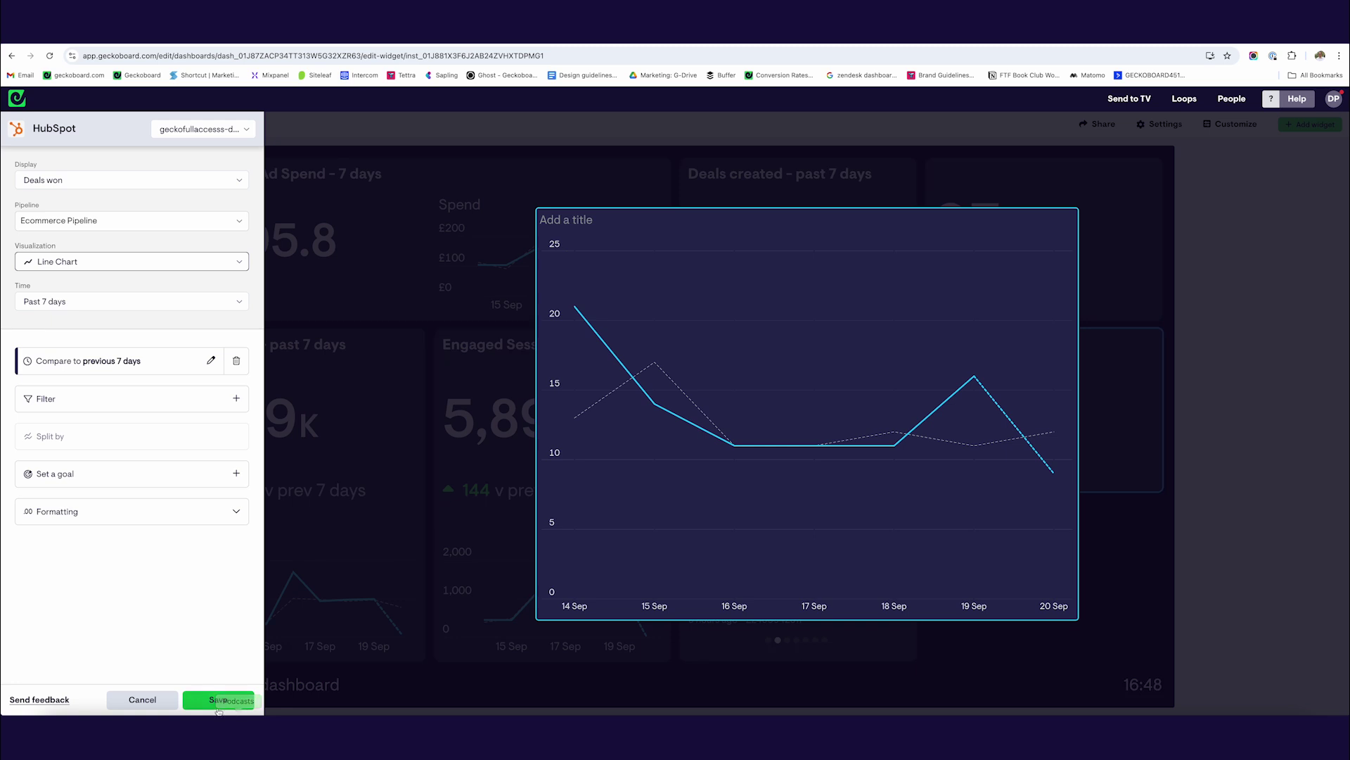
left_click(218, 708)
Duplicate the deals won line chart and switch the copy's displayed metric to Win rate
left_click(1152, 353)
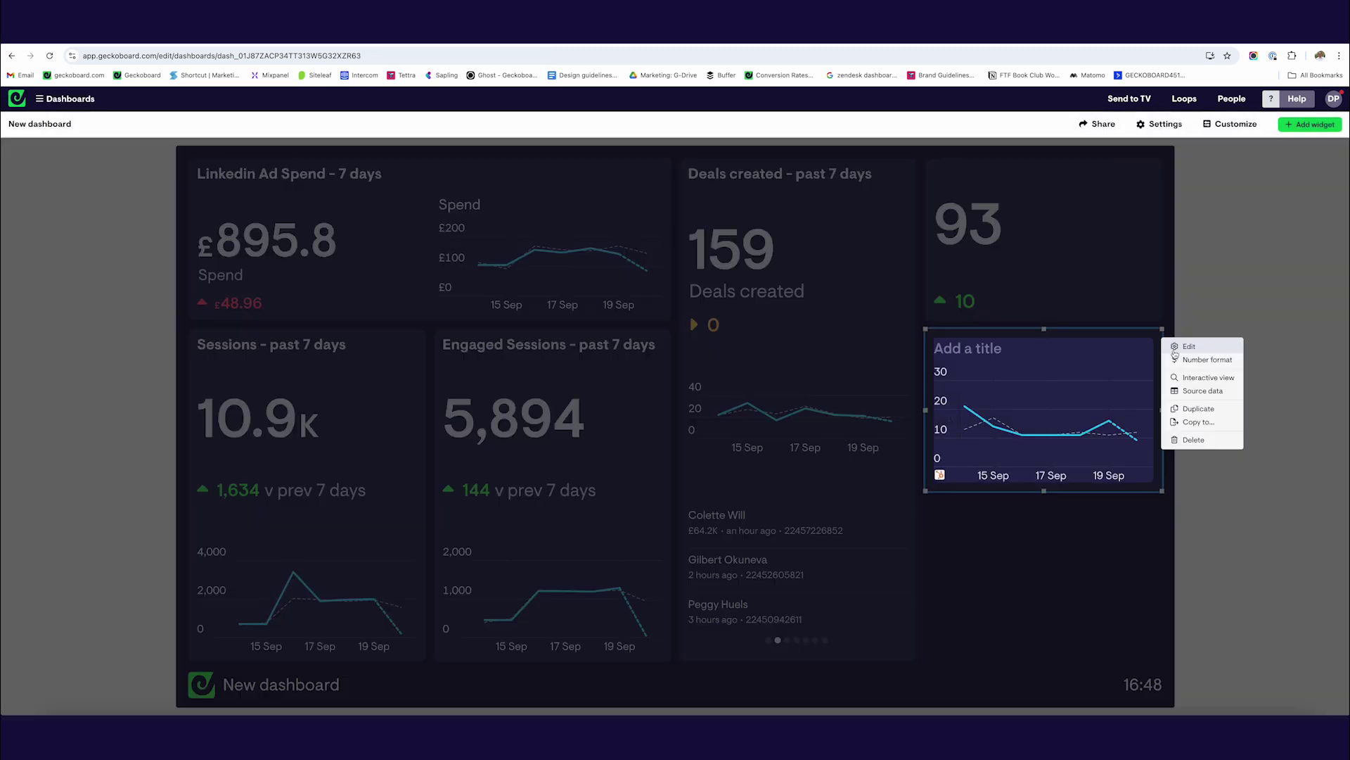
left_click(1199, 409)
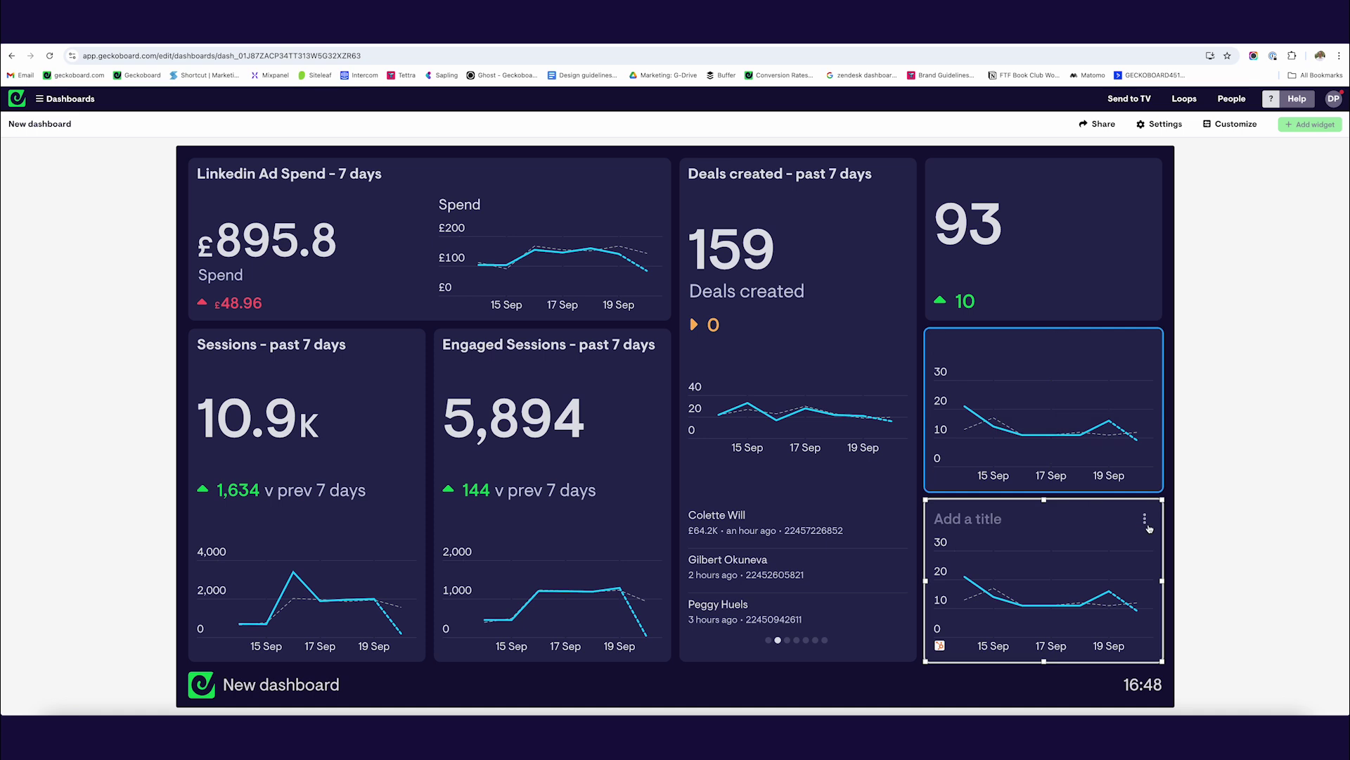
left_click(1145, 519)
left_click(1214, 522)
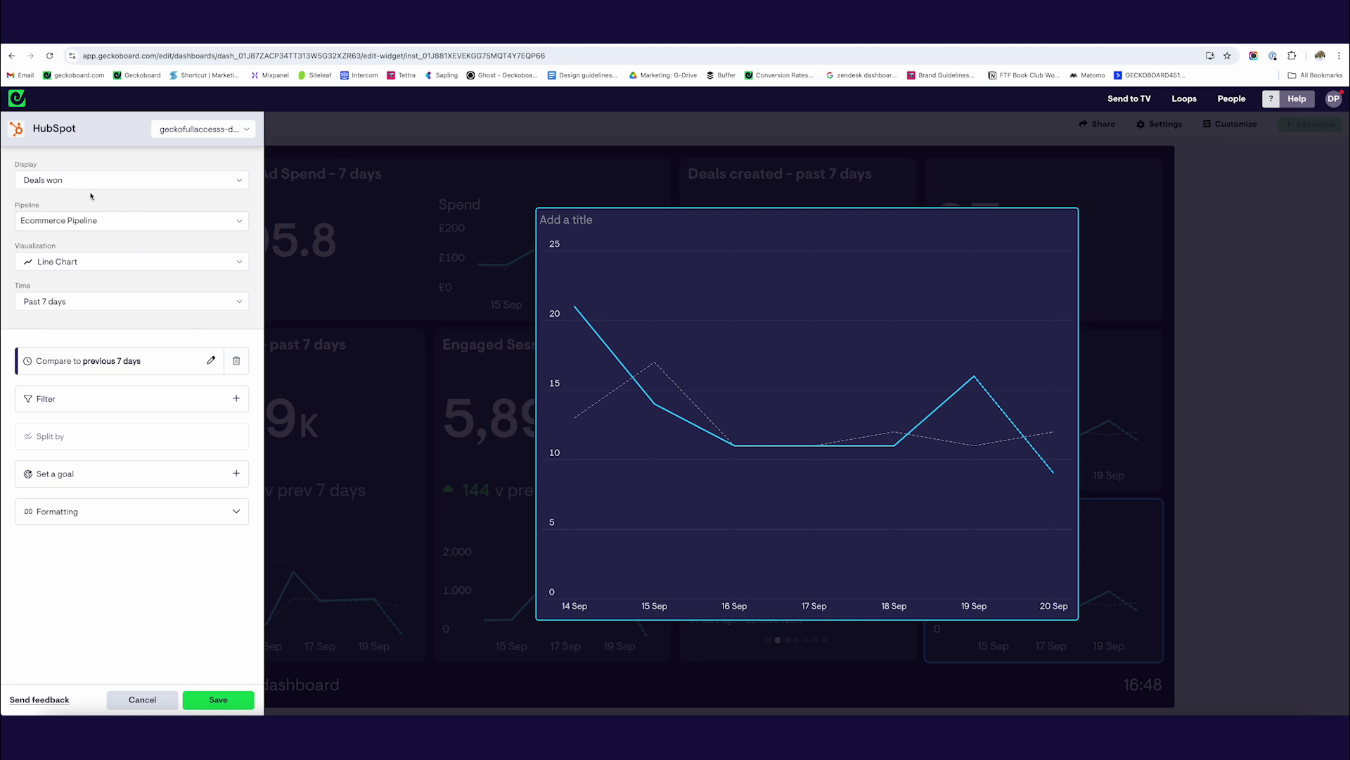
left_click(67, 183)
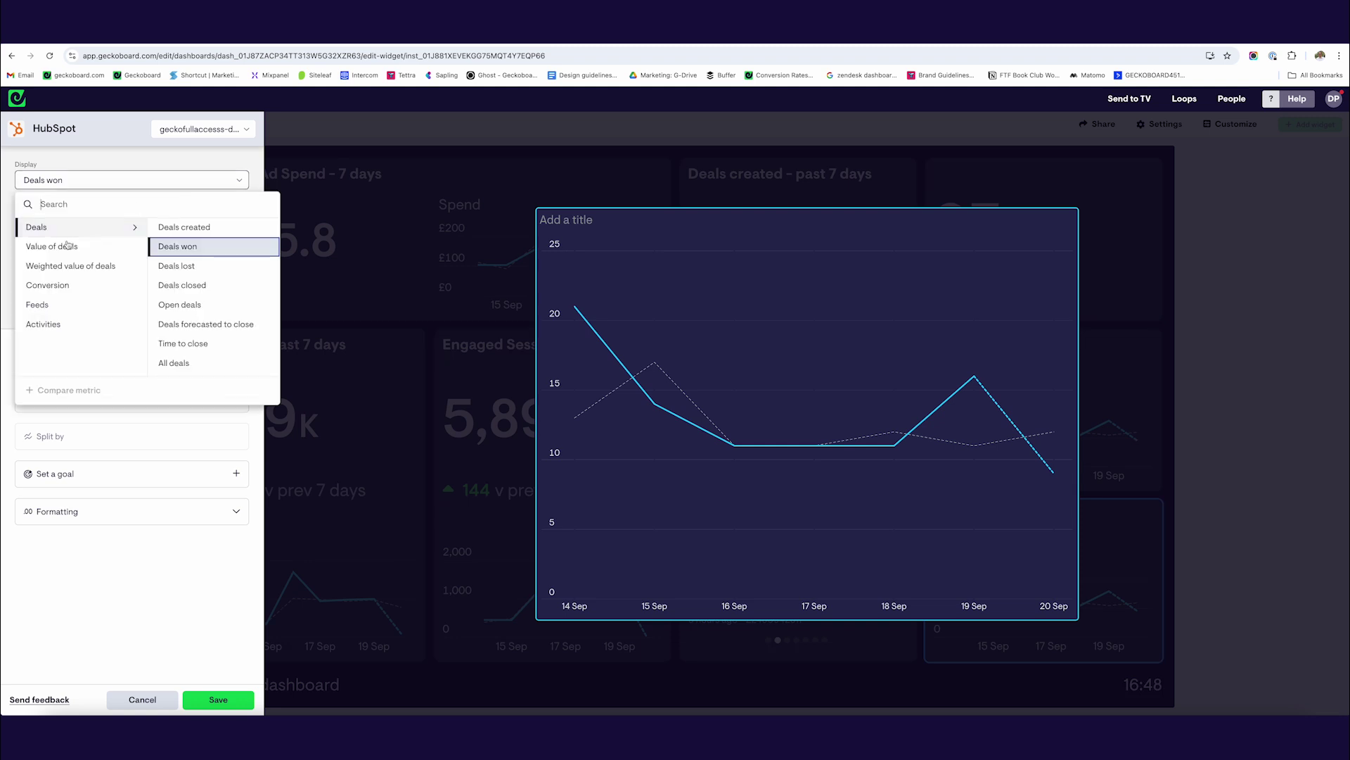
left_click(70, 285)
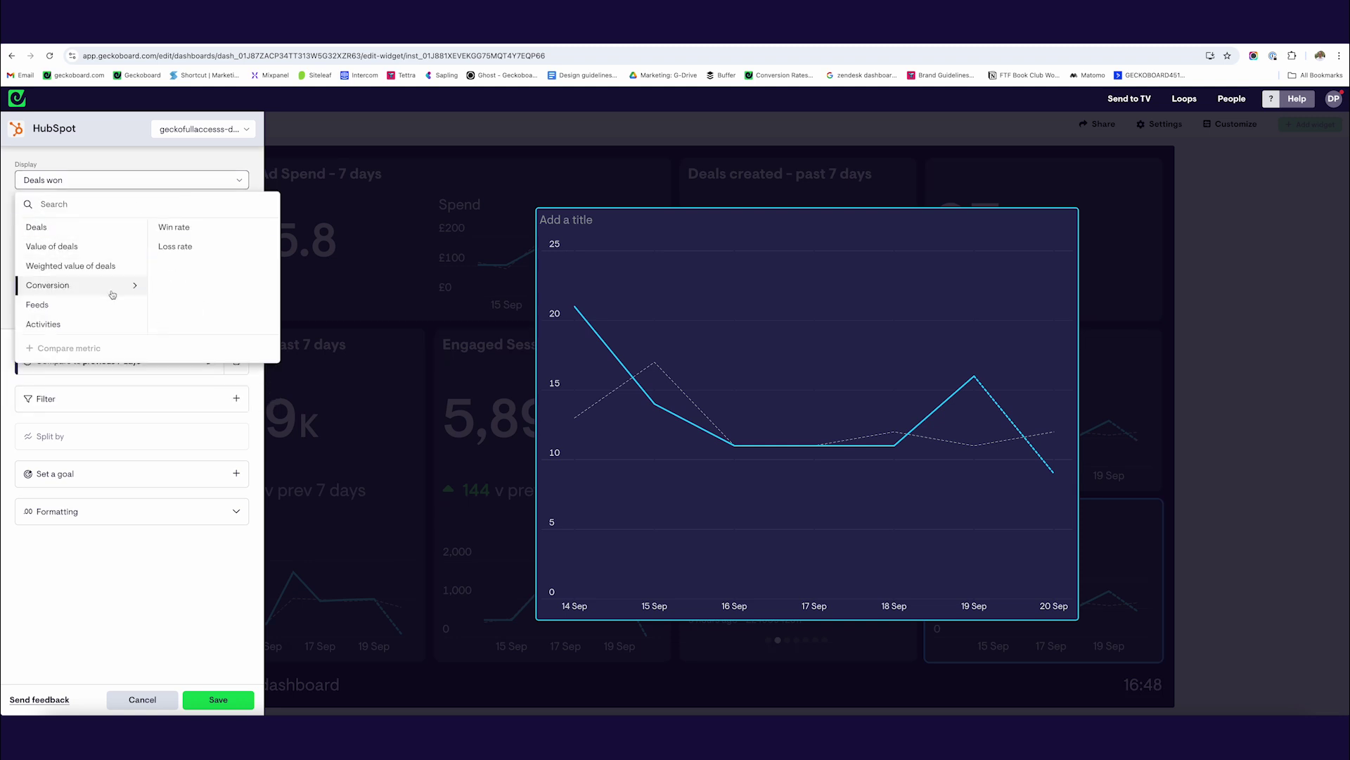
left_click(178, 230)
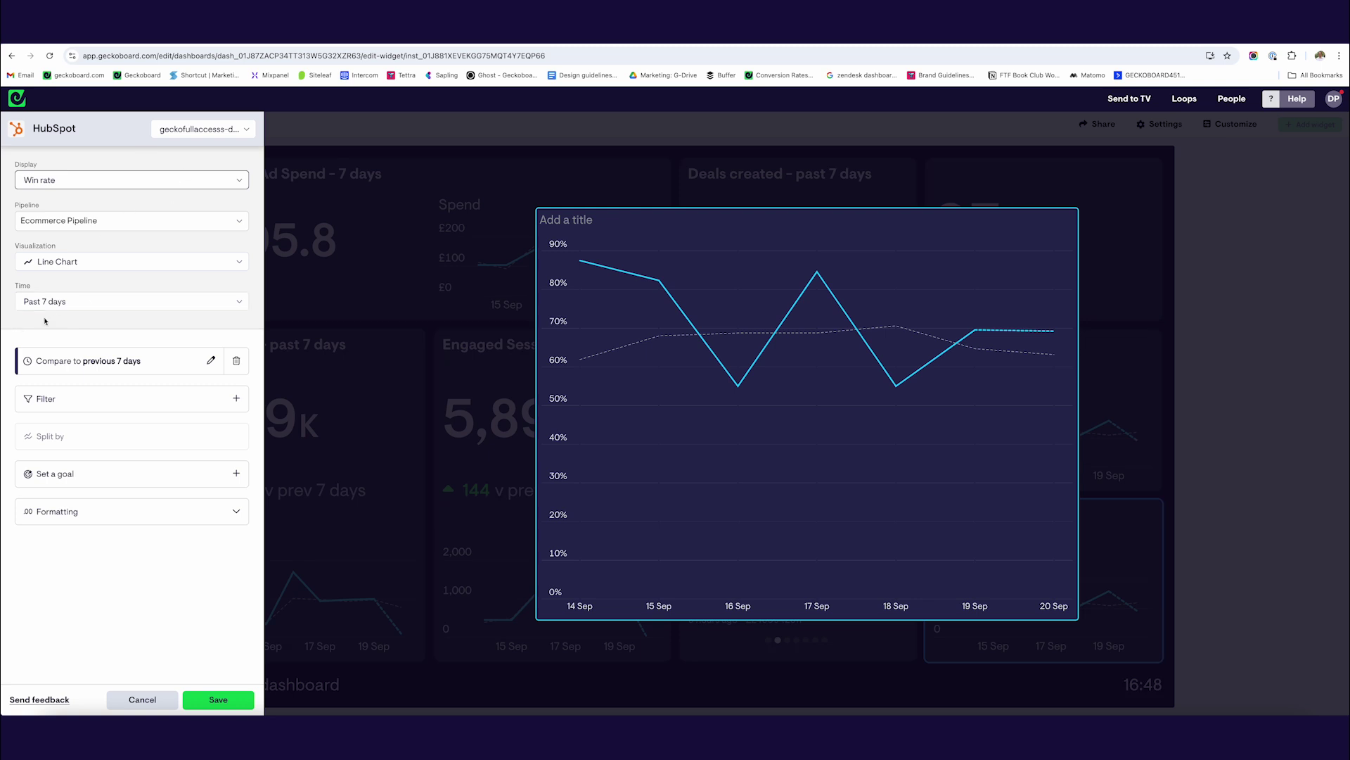
Change the Win rate widget's visualization to a Gauge
mouse_move(681, 363)
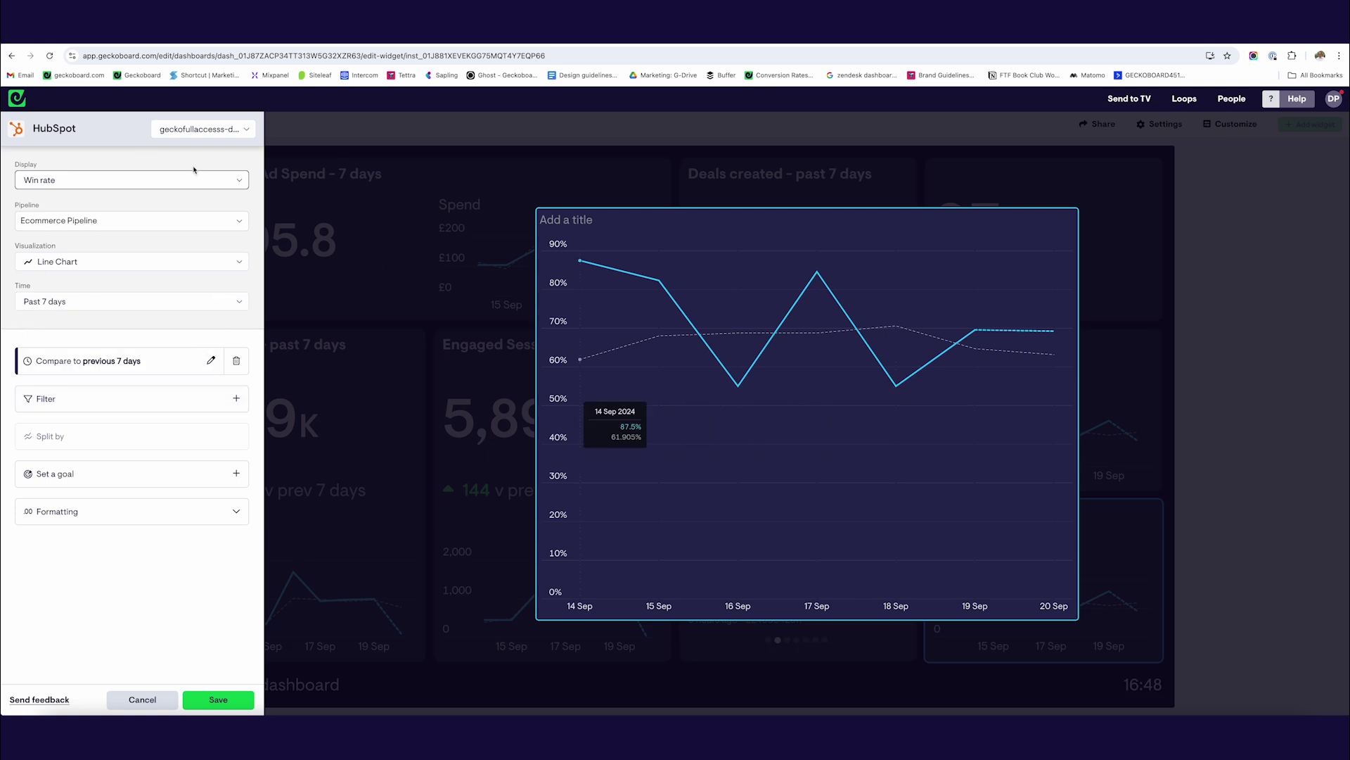
left_click(95, 265)
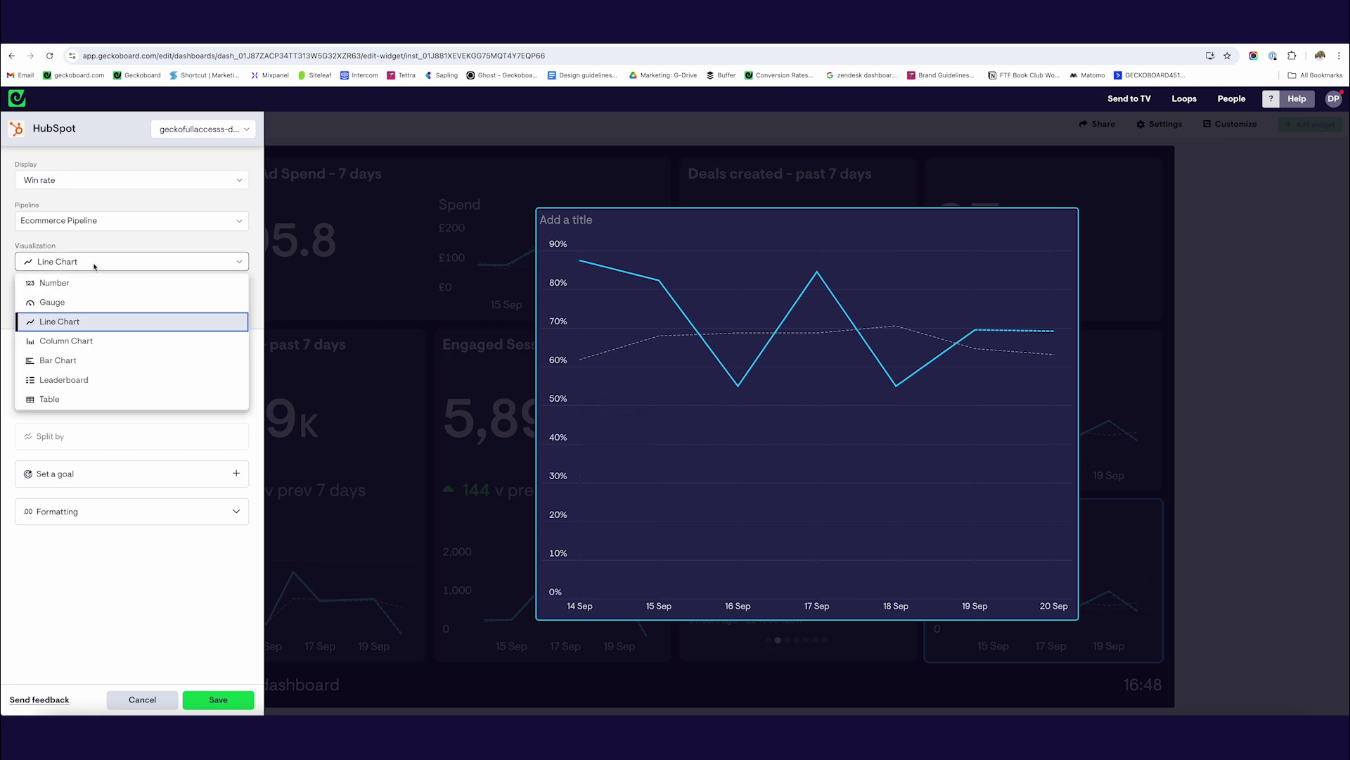
left_click(105, 303)
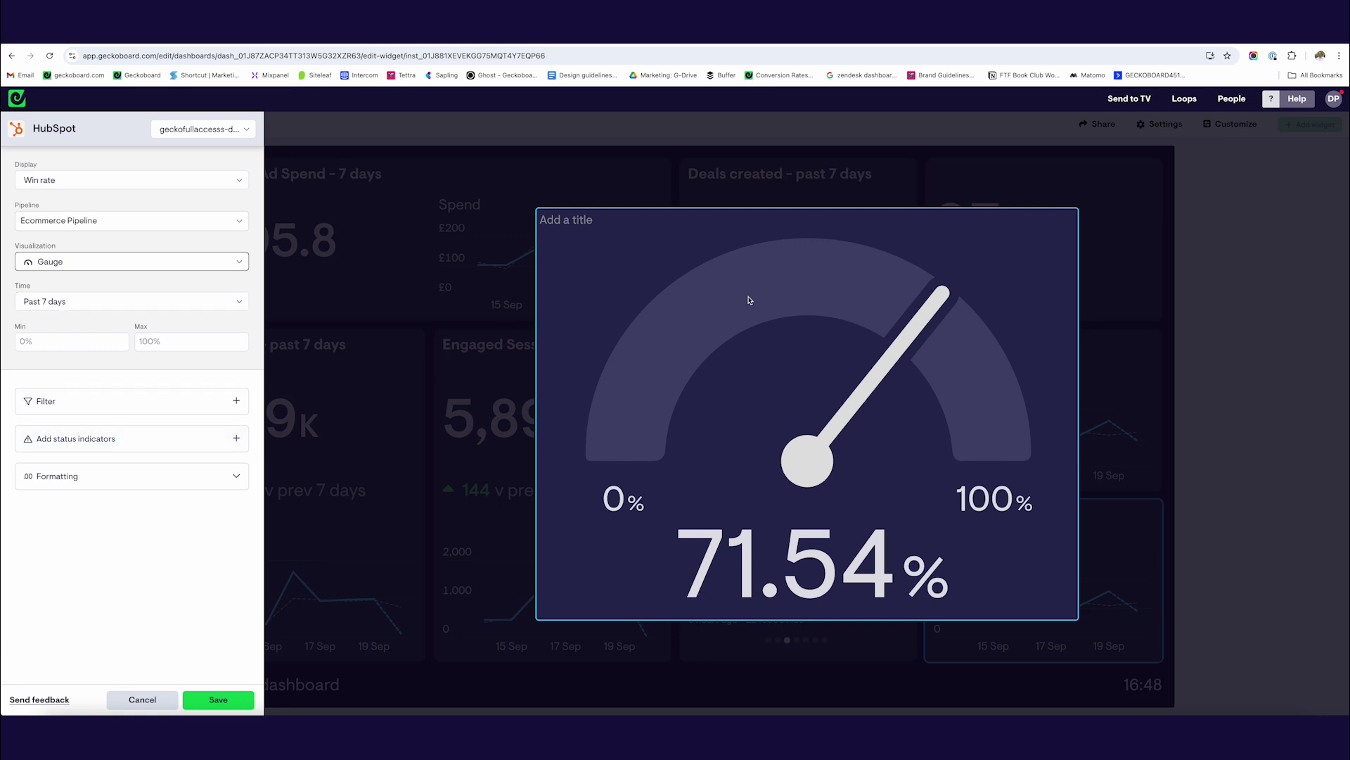
Add a Success status indicator to the Win rate gauge for 40 and above, and save the widget
left_click(52, 437)
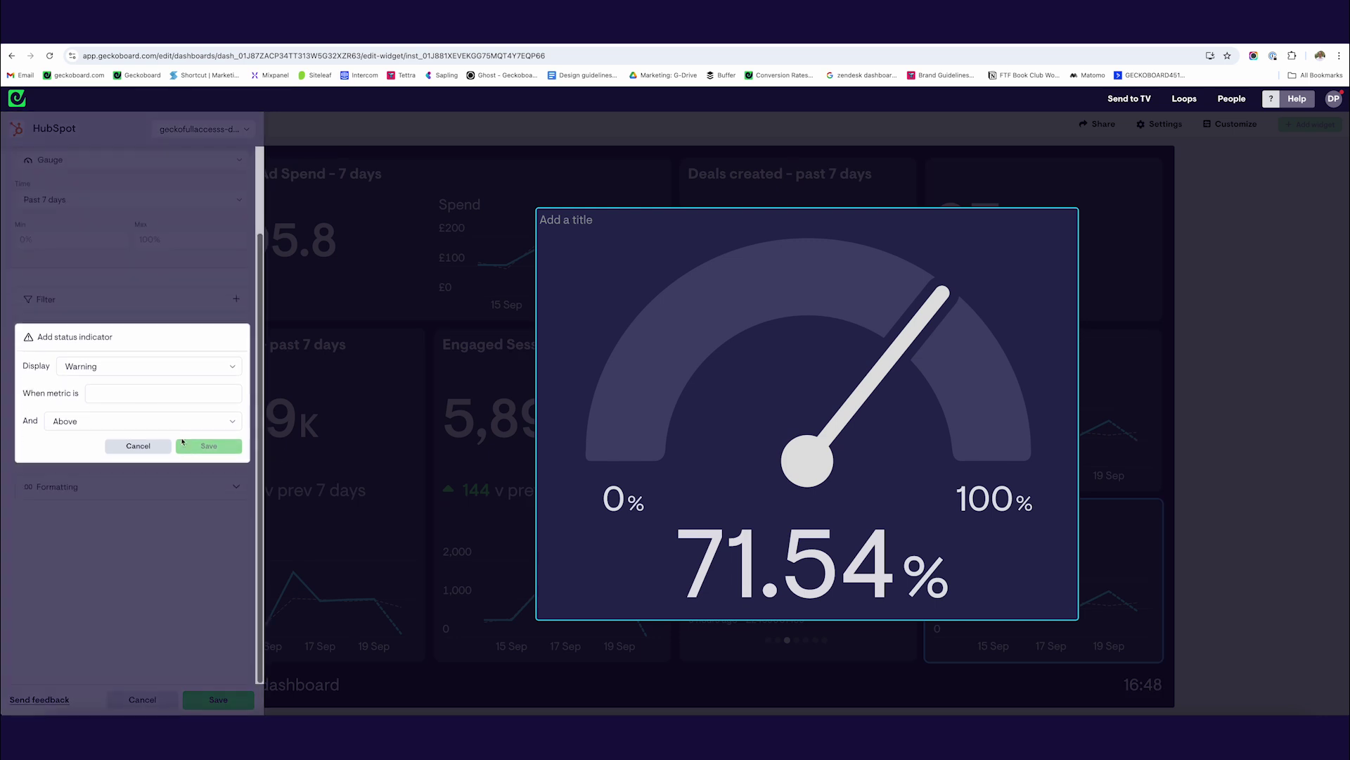
left_click(101, 366)
left_click(99, 407)
left_click(199, 394)
type("40")
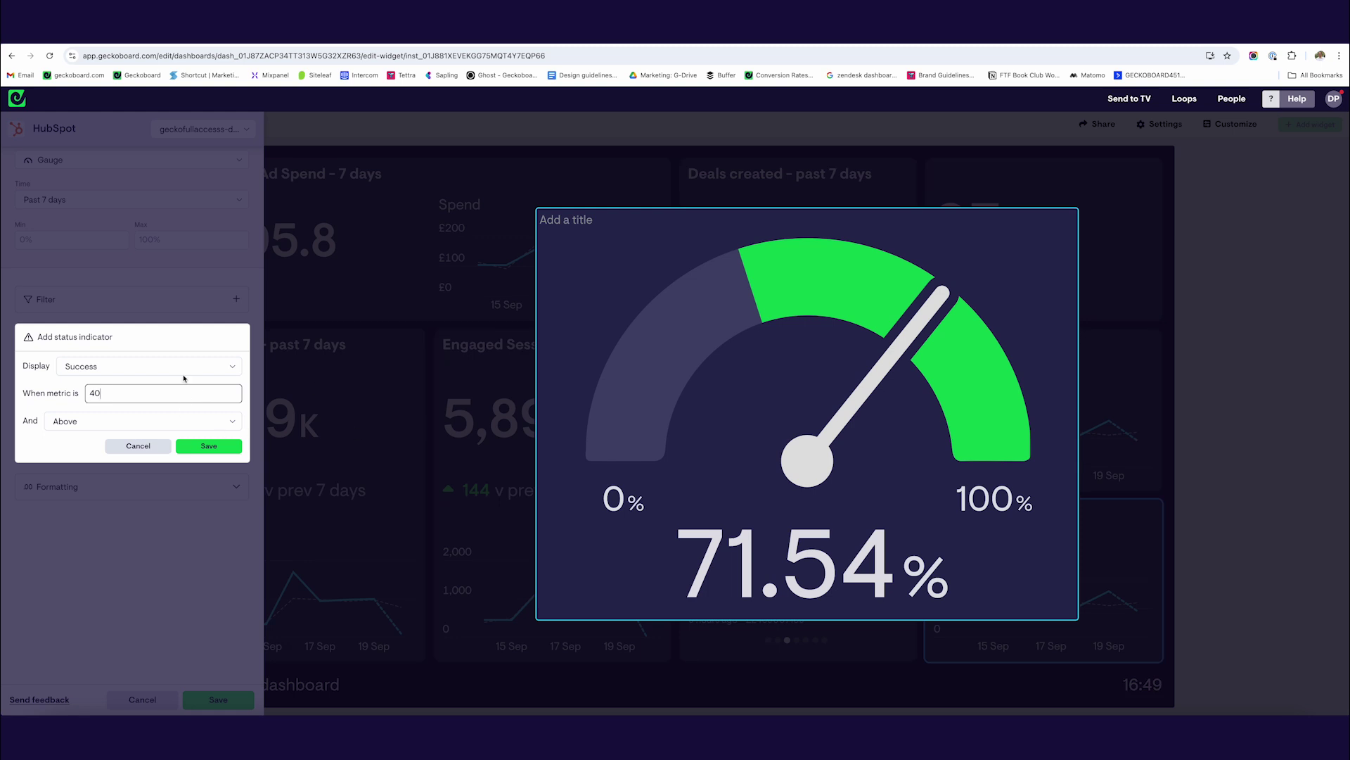
left_click(204, 447)
left_click(190, 536)
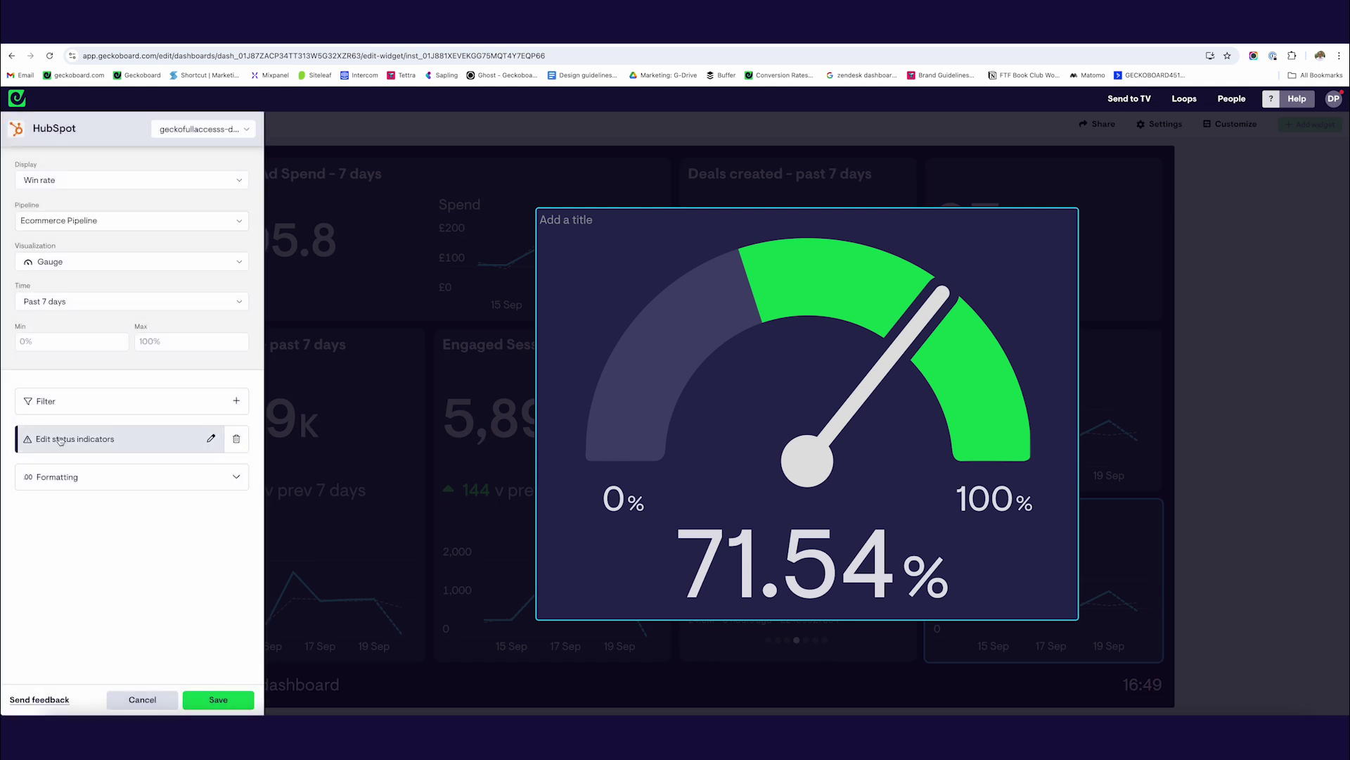
left_click(208, 699)
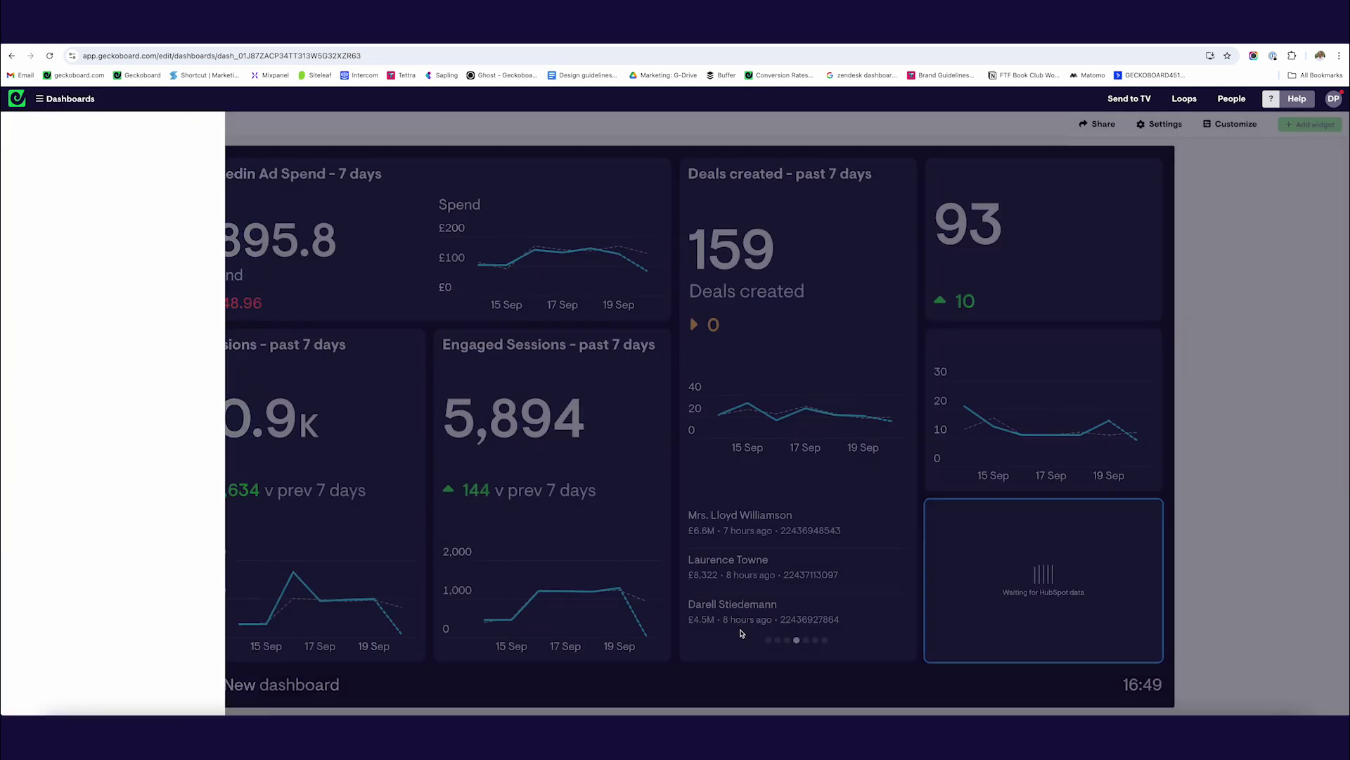
Group the deals won number, line chart and win rate gauge, and title the group "Deals won - past 7 days"
left_click_drag(1032, 378, 1034, 282)
left_click_drag(1058, 515, 1046, 661)
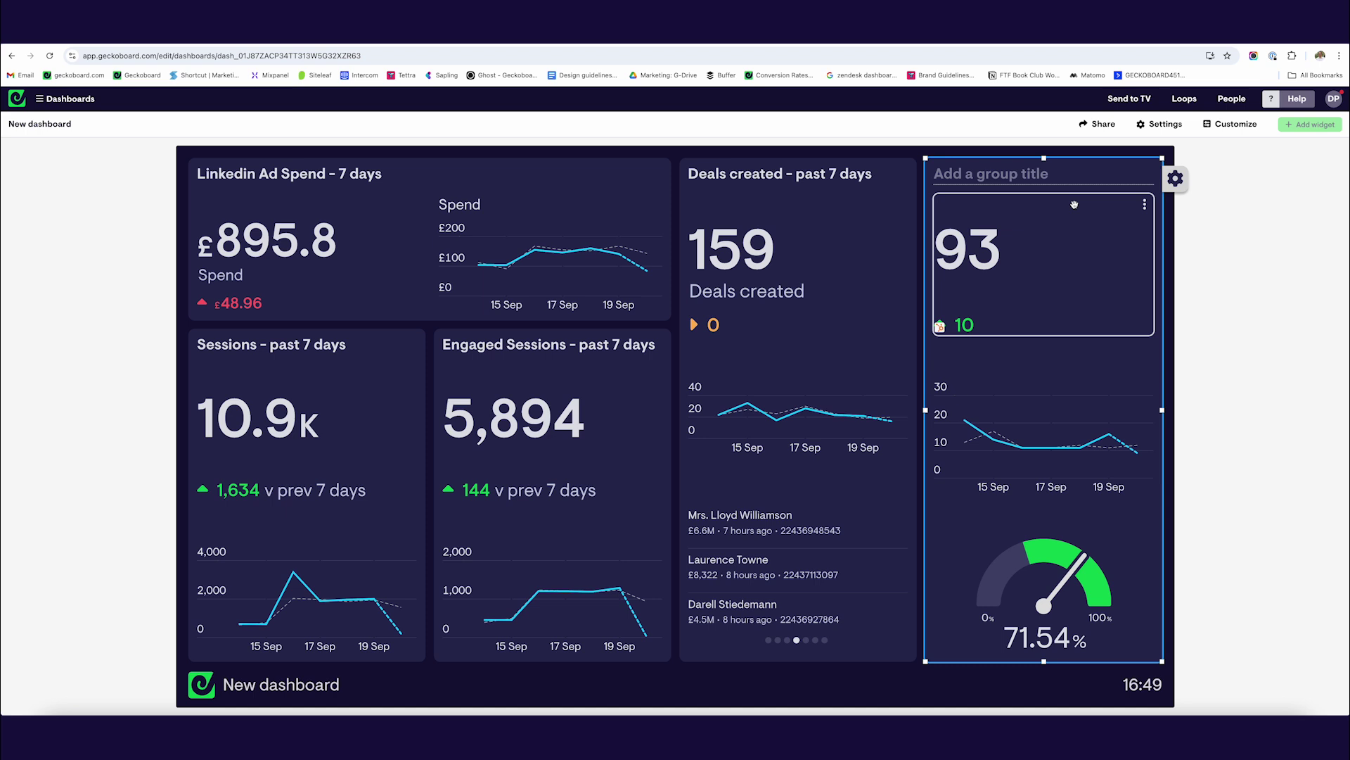
left_click(730, 175)
key("ctrl+c")
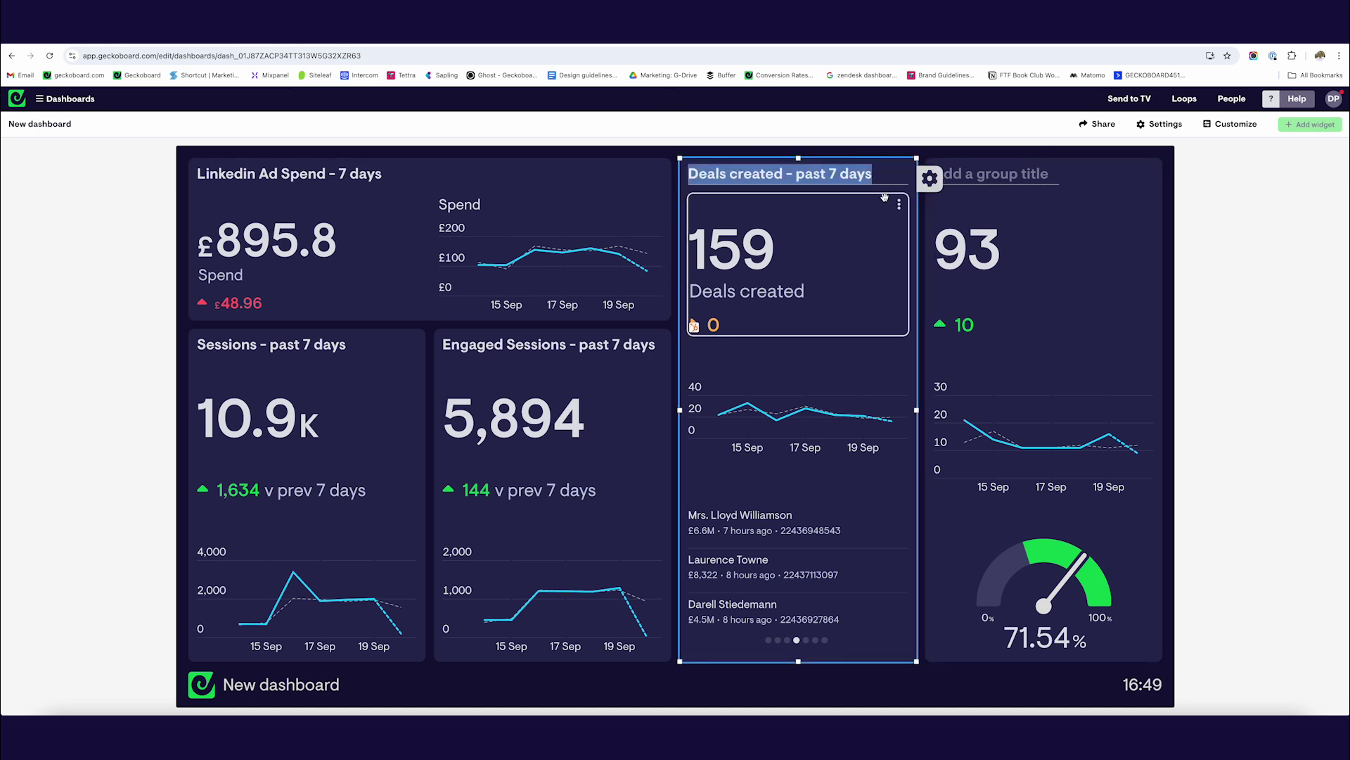
left_click(998, 174)
key("ctrl+v")
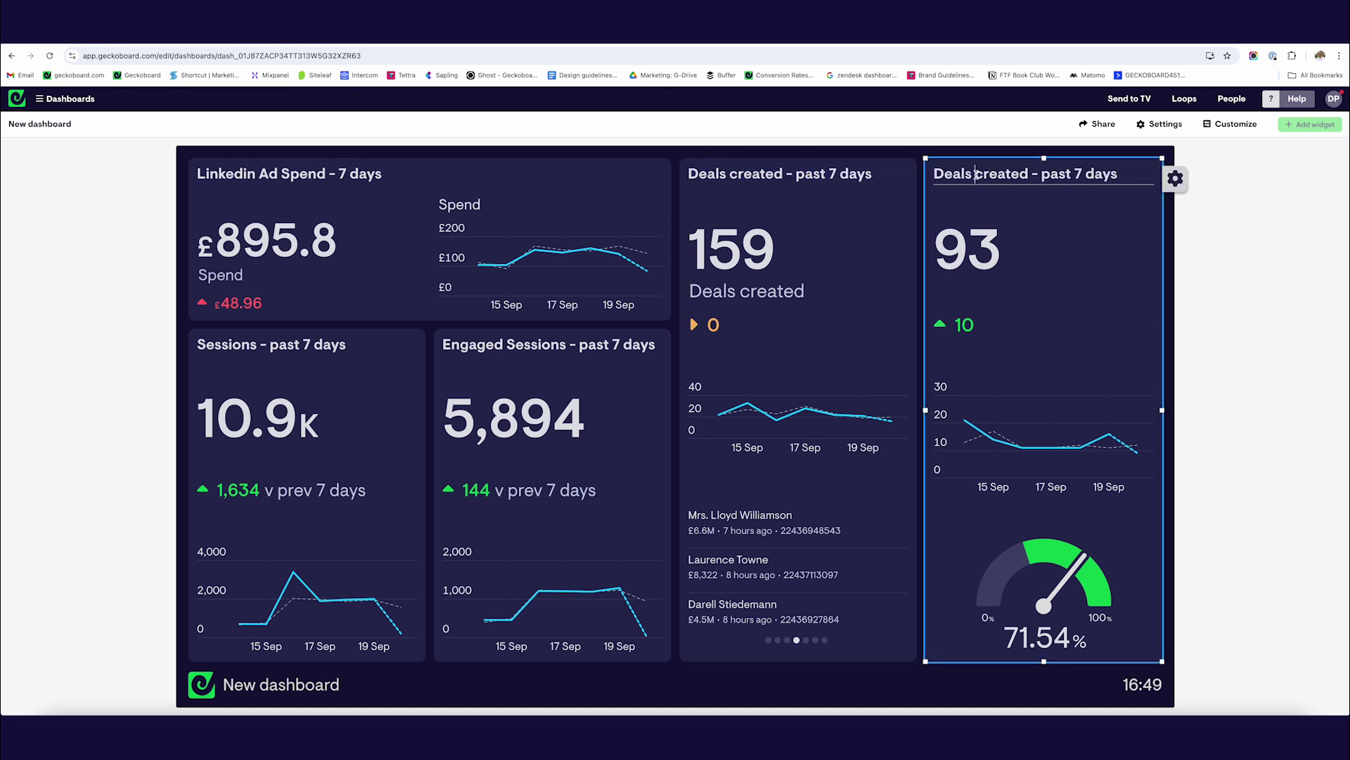
left_click_drag(975, 174, 1026, 177)
type("won")
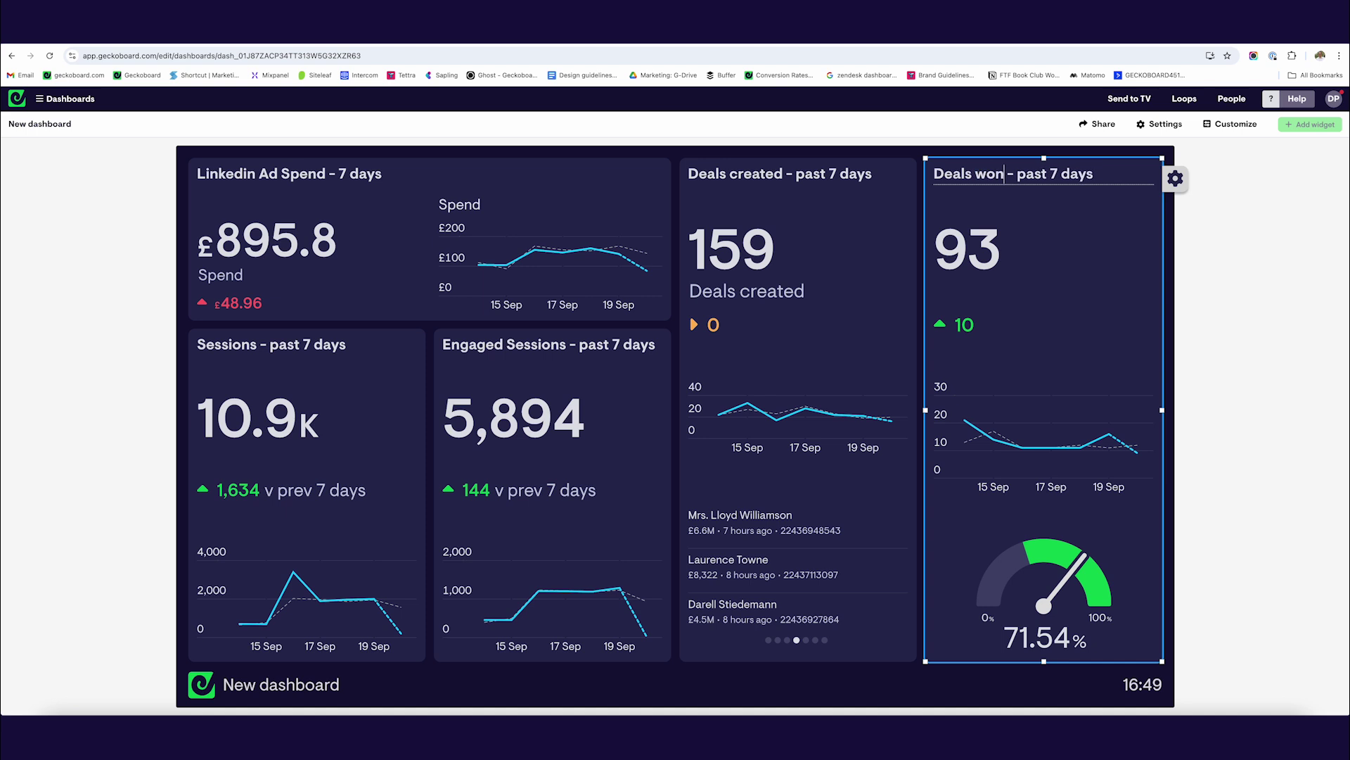
Label the comparison values of the deals won and deals created numbers "v prev 7 days"
left_click(979, 293)
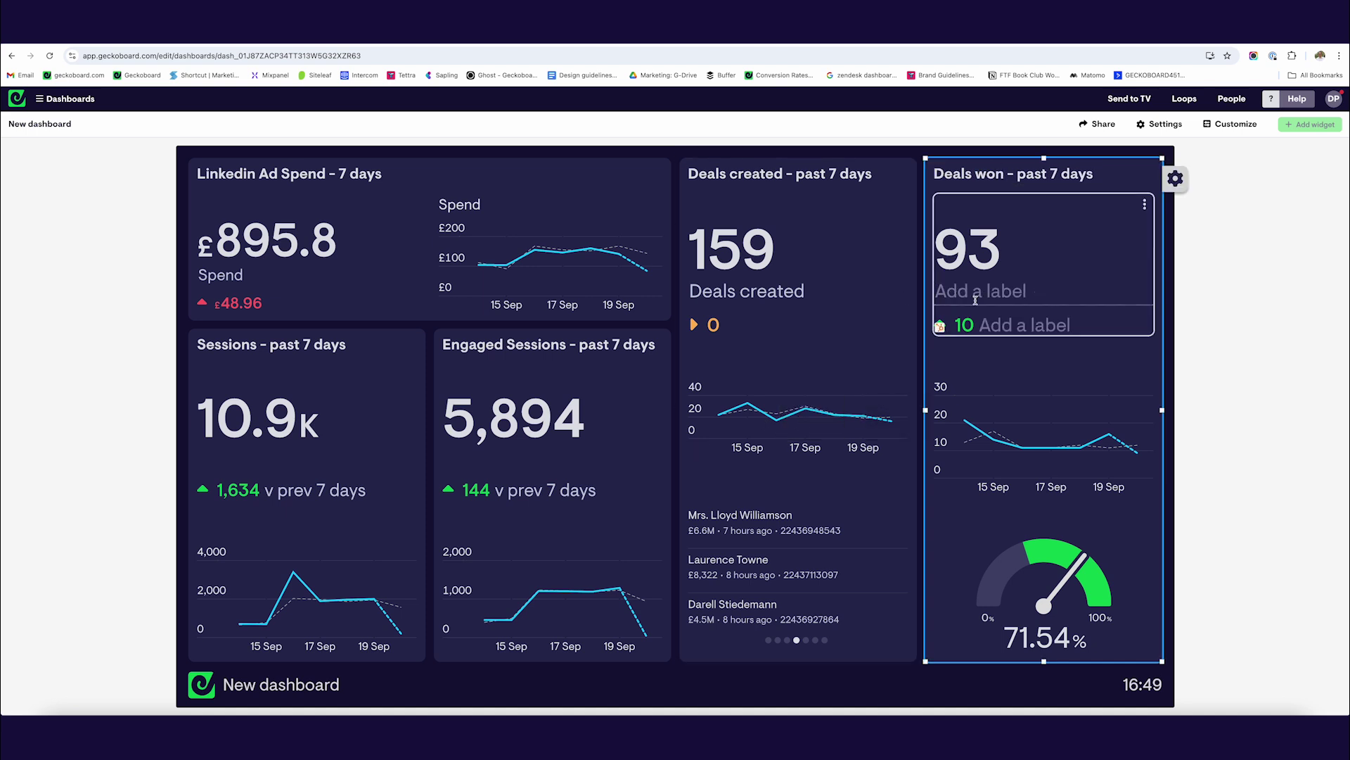
left_click(765, 303)
left_click(948, 307)
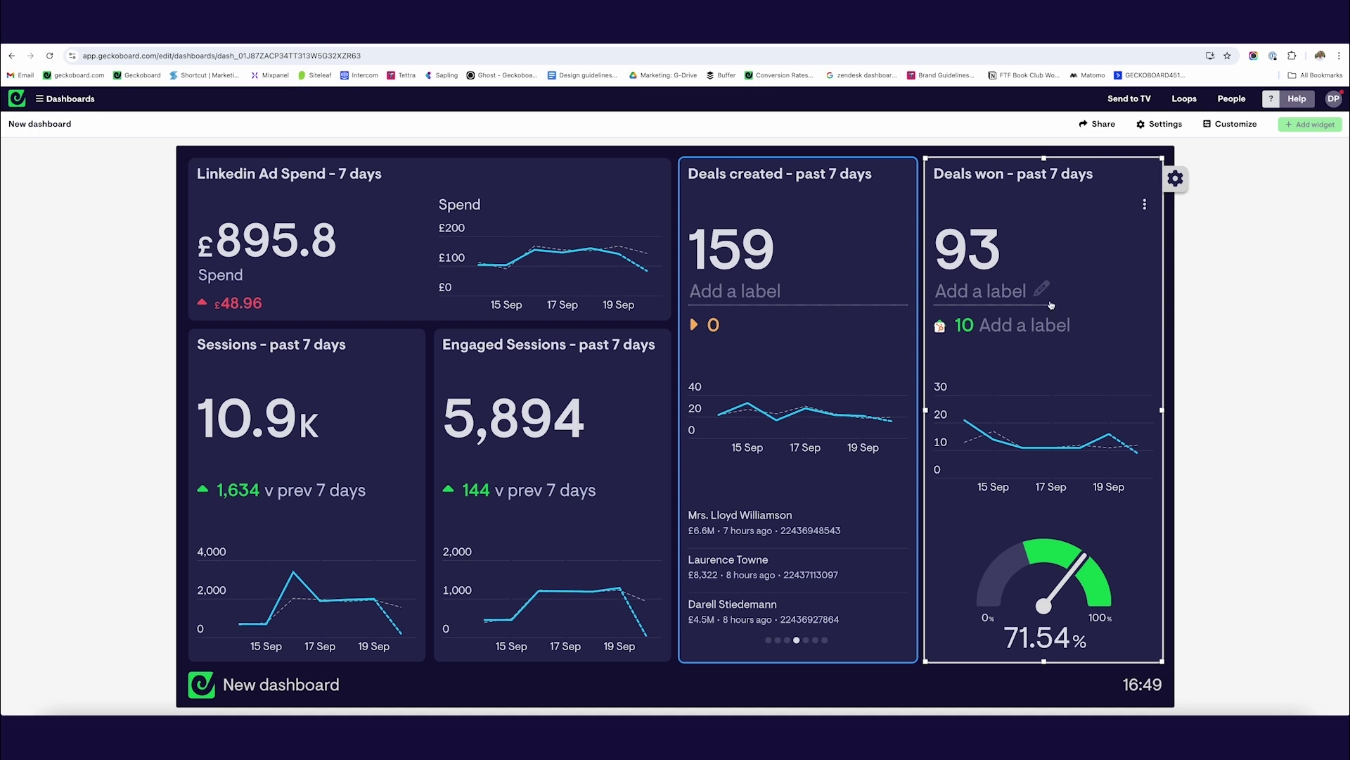
left_click(1021, 339)
mouse_move(1044, 344)
type("v")
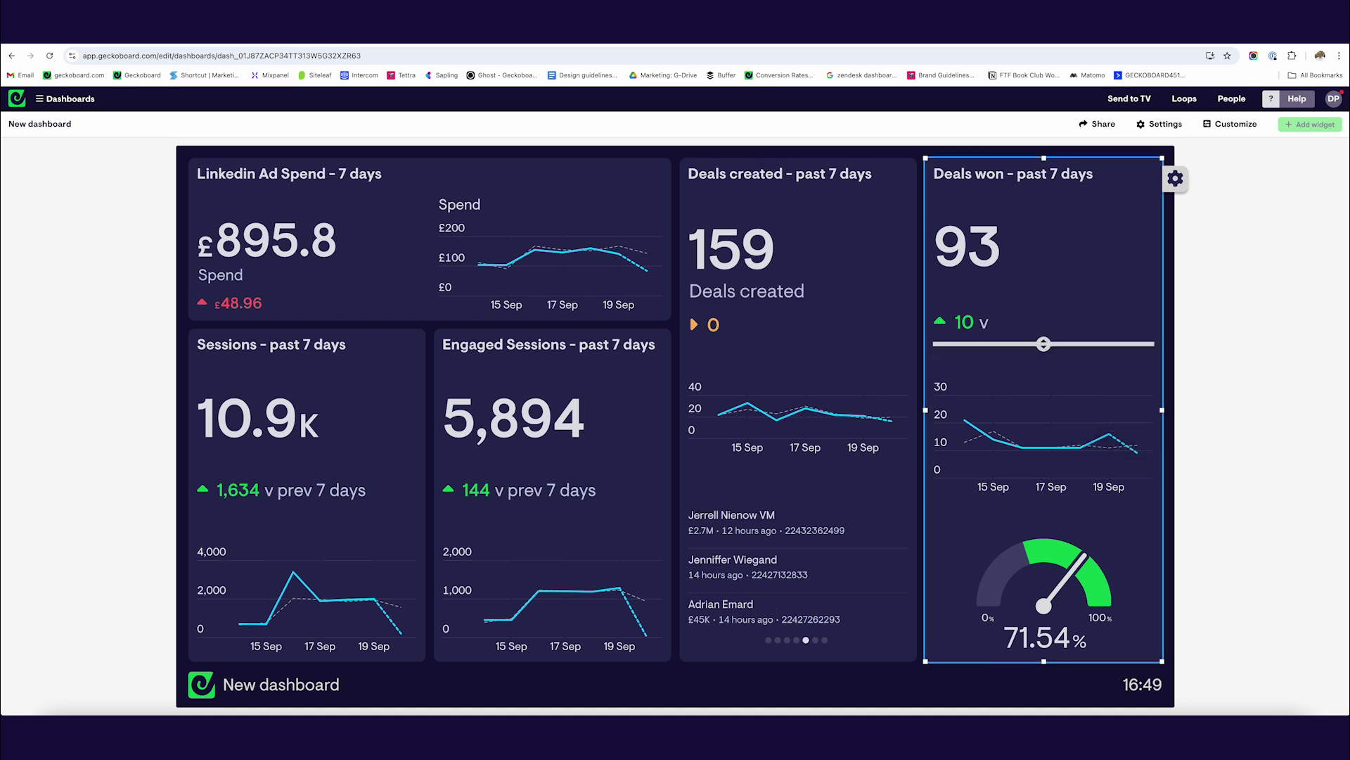
type(" prev 7 days")
key("ctrl+a")
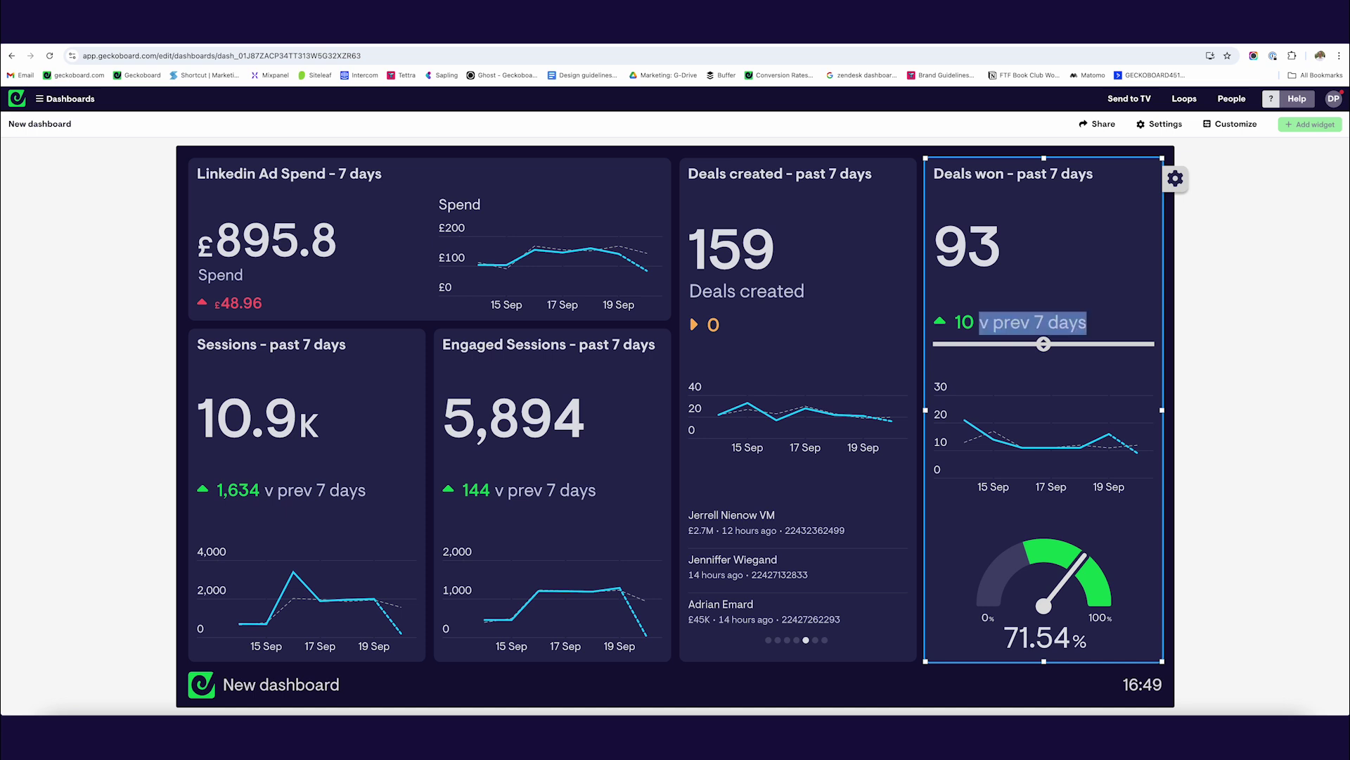
key("Return")
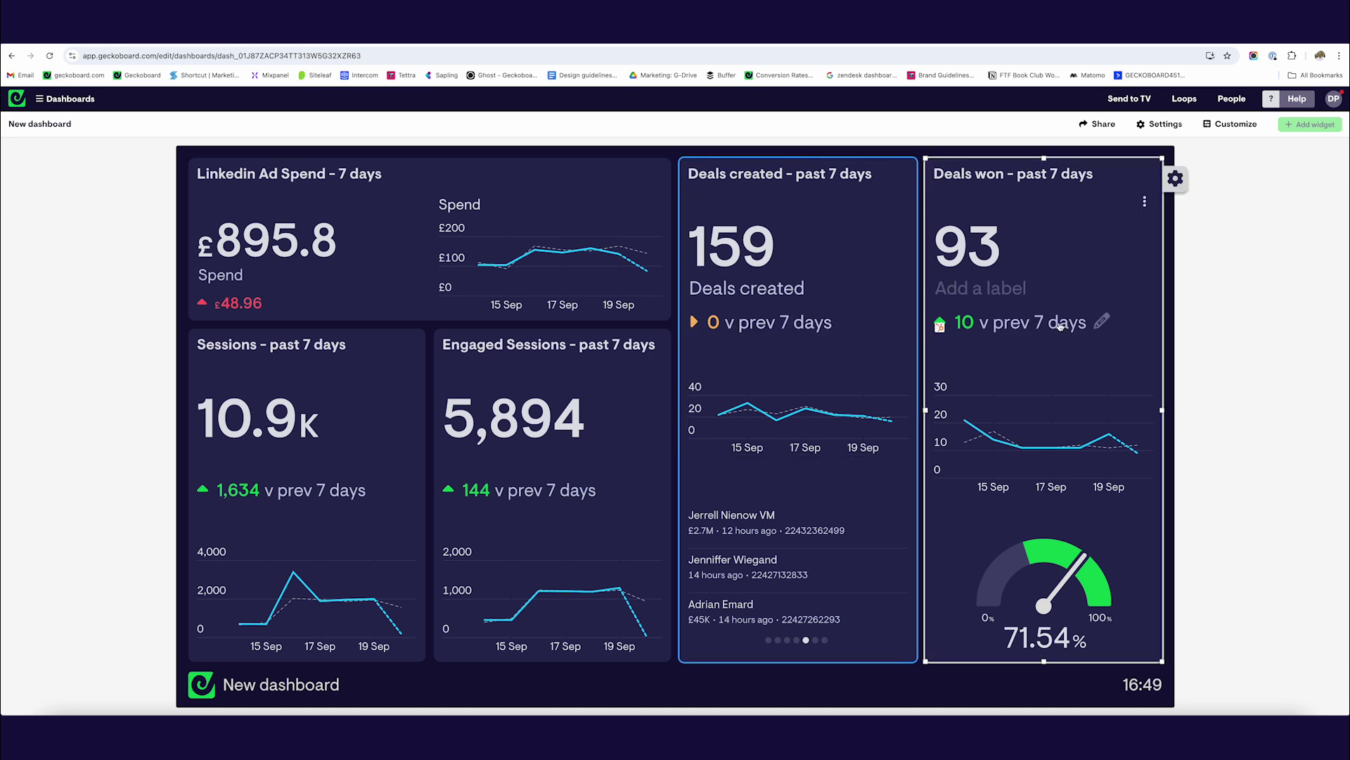
Title the gauge in the deals won group "Win rate"
left_click(966, 522)
type("Win rate")
key("Return")
left_click(30, 201)
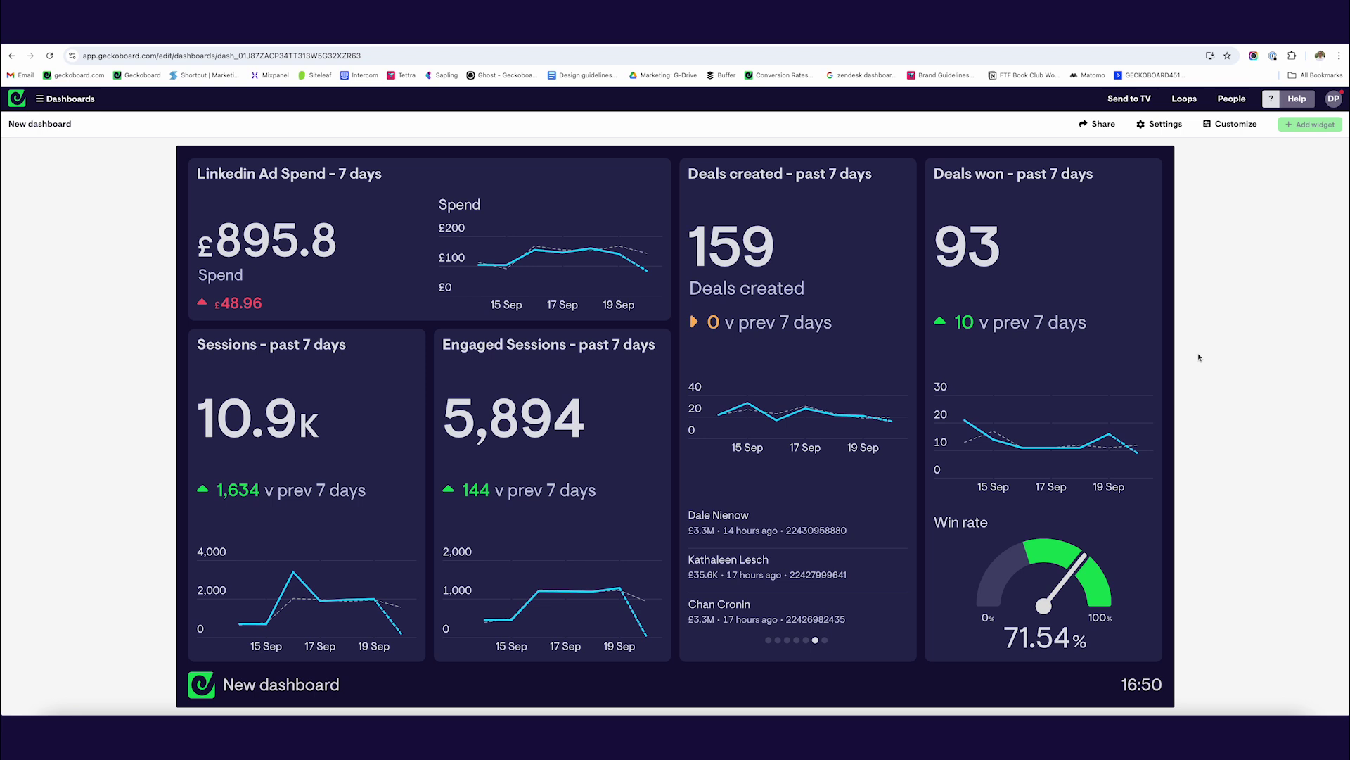
Create a share link for viewing the dashboard
mouse_move(1169, 355)
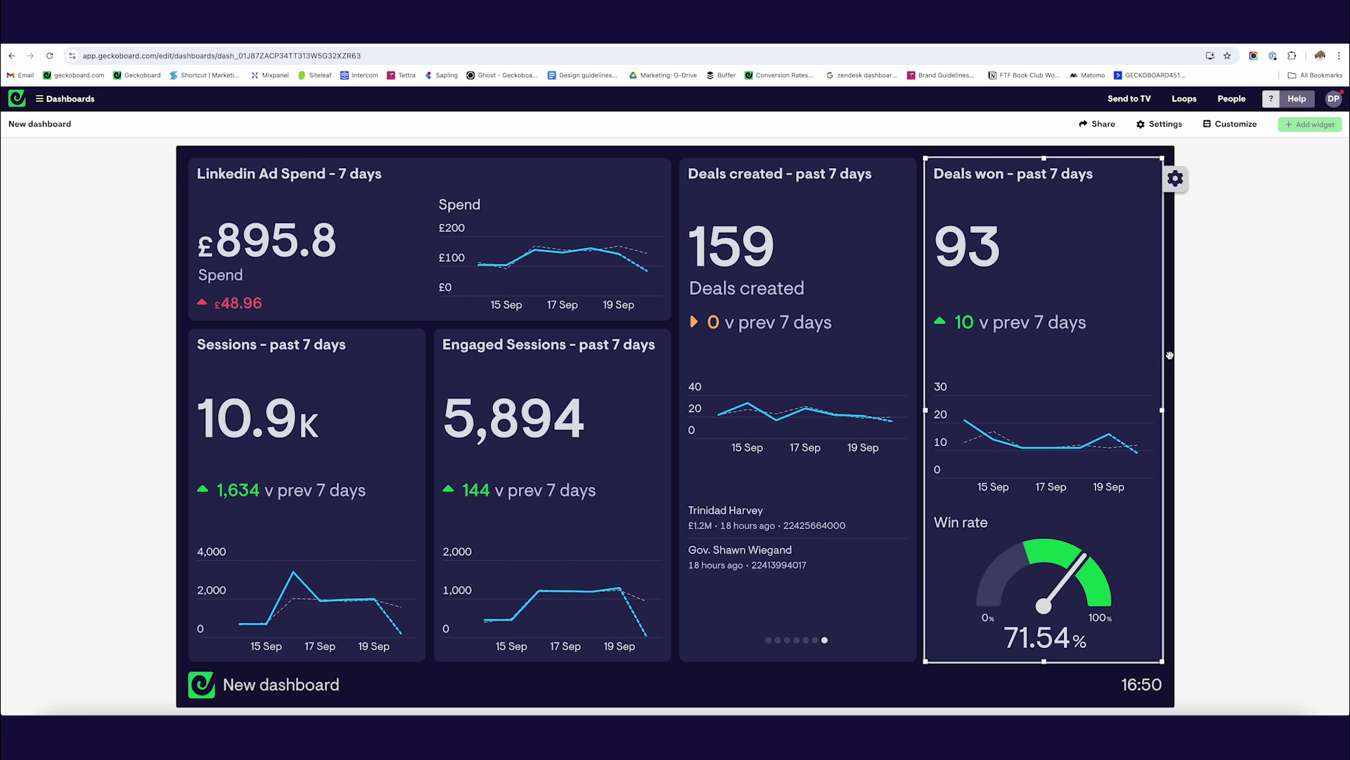
left_click(1098, 125)
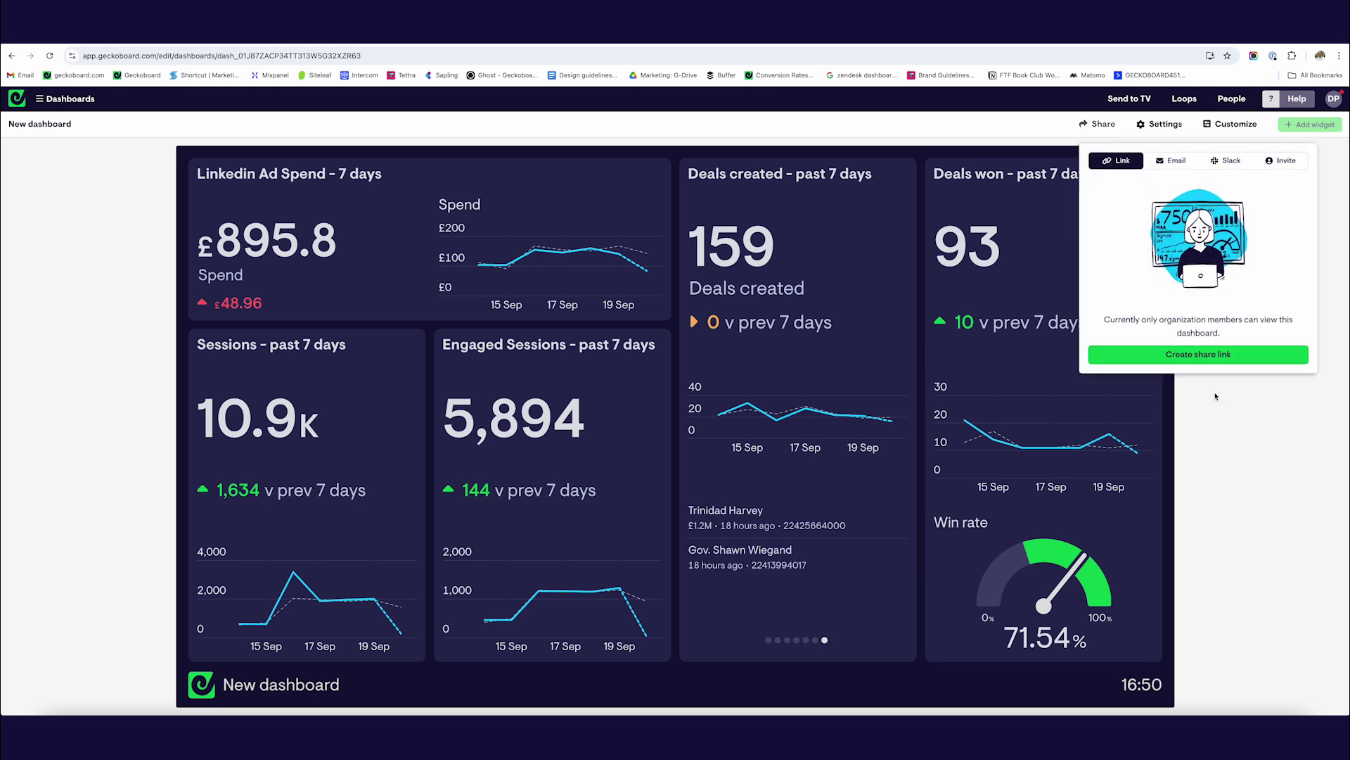
left_click(1207, 357)
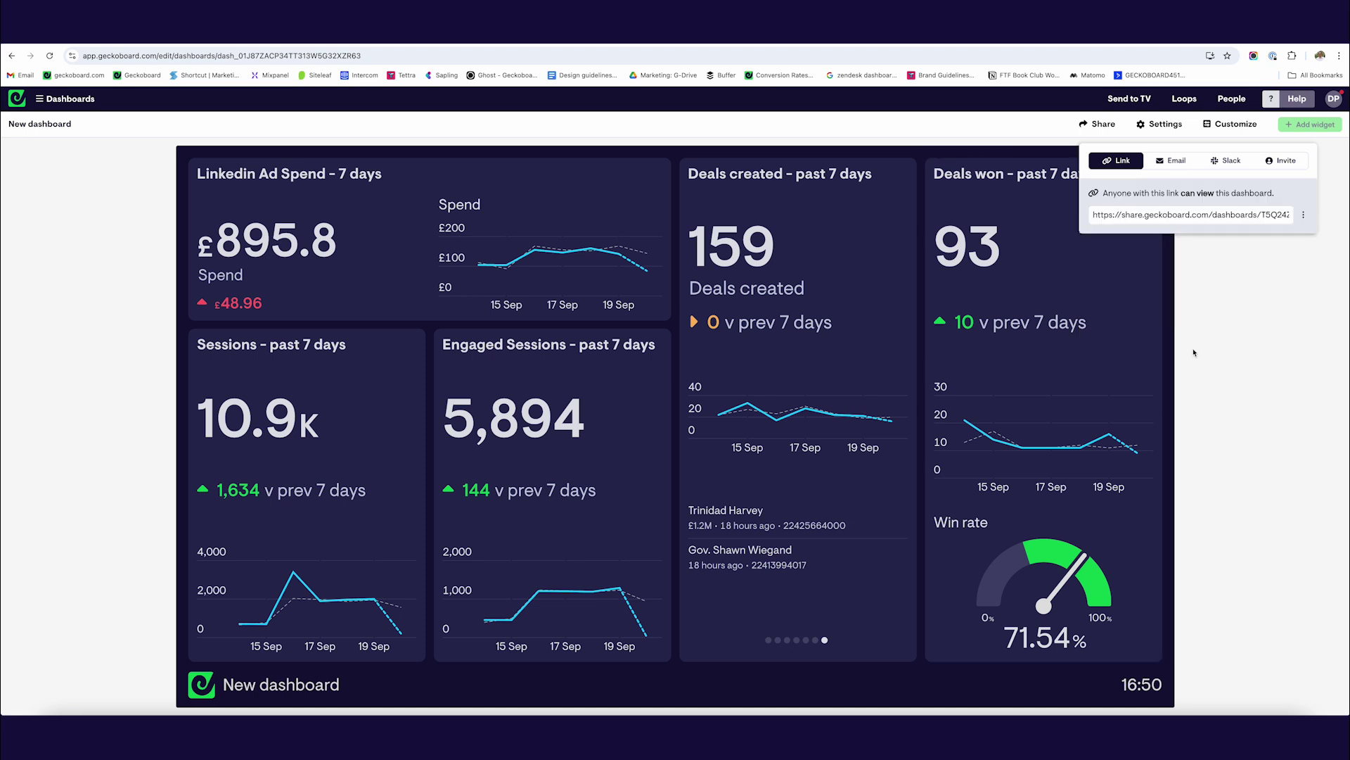
Select the dashboard's view-only share link and review the options for sharing by scheduled email, Slack post and view-only invite
triple_click(1185, 213)
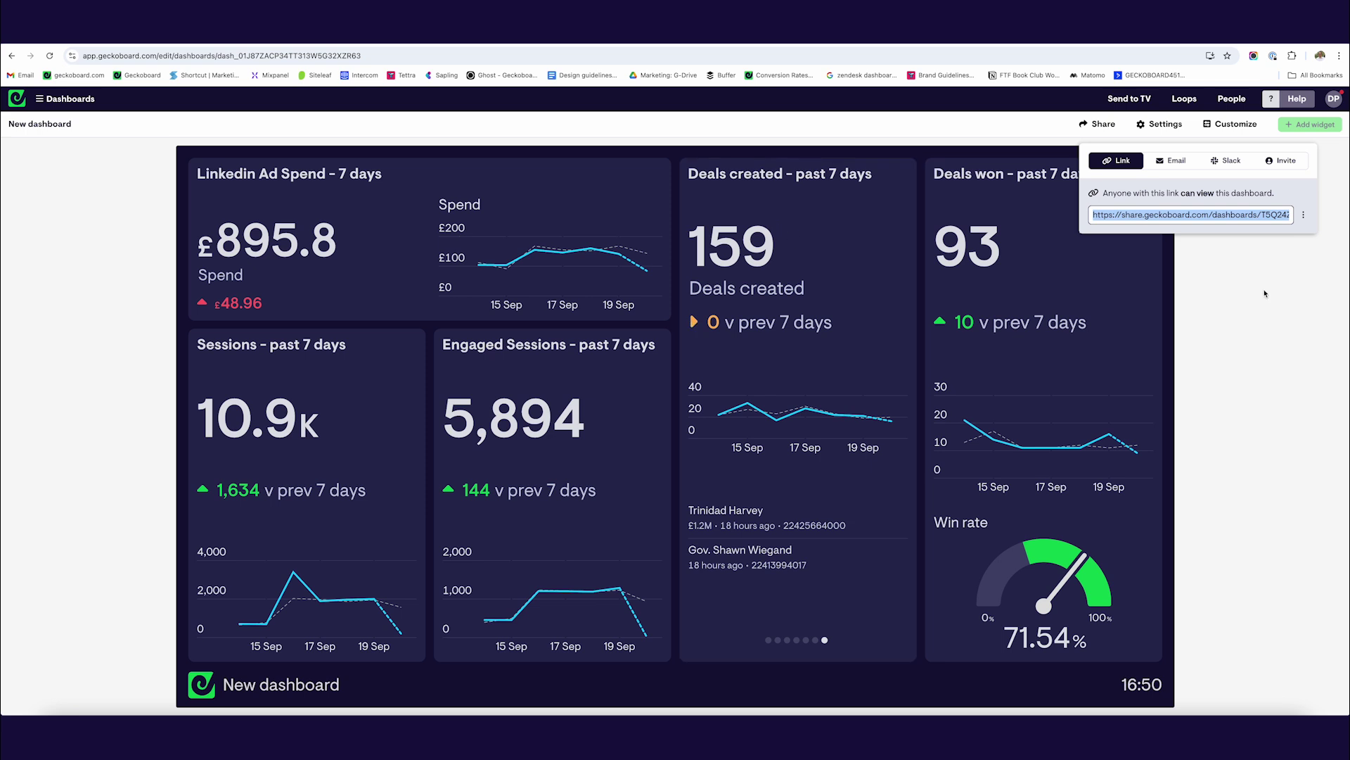
left_click(1172, 160)
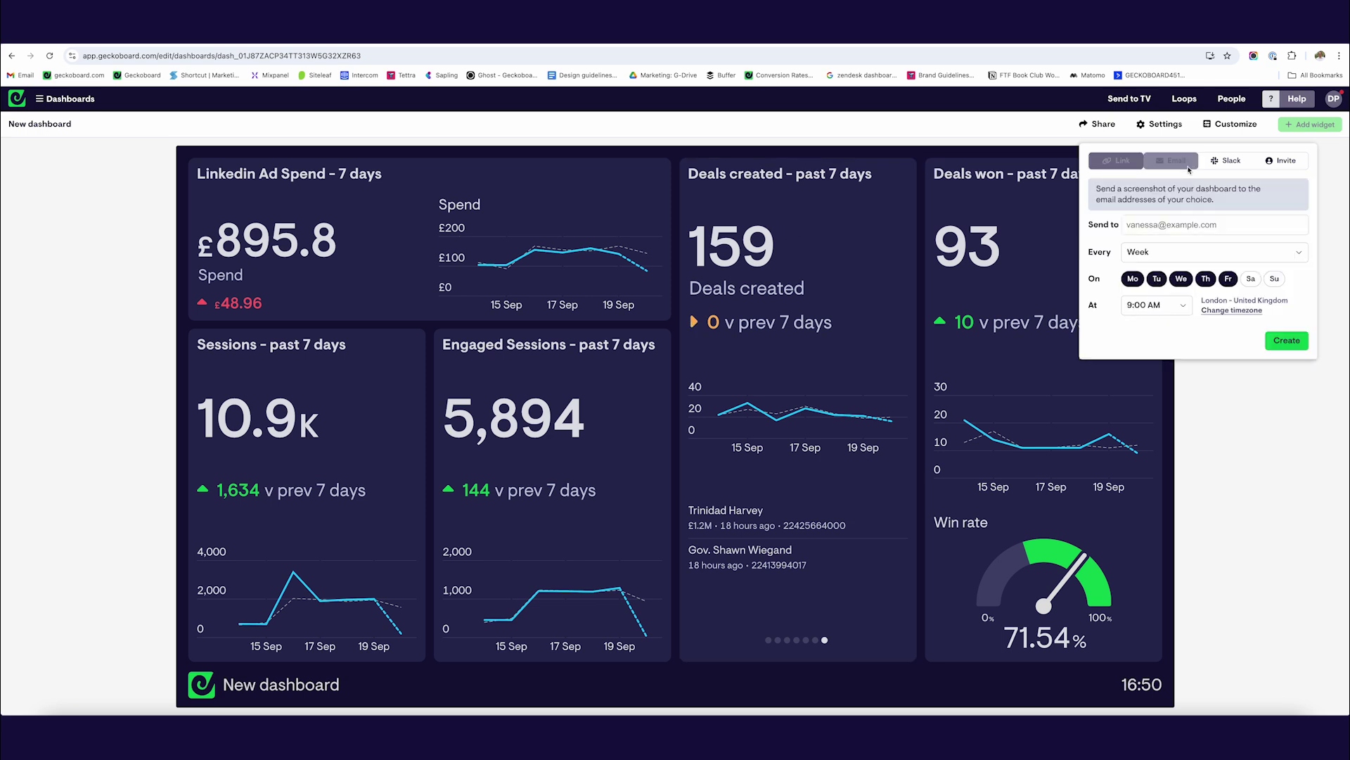
left_click(1225, 162)
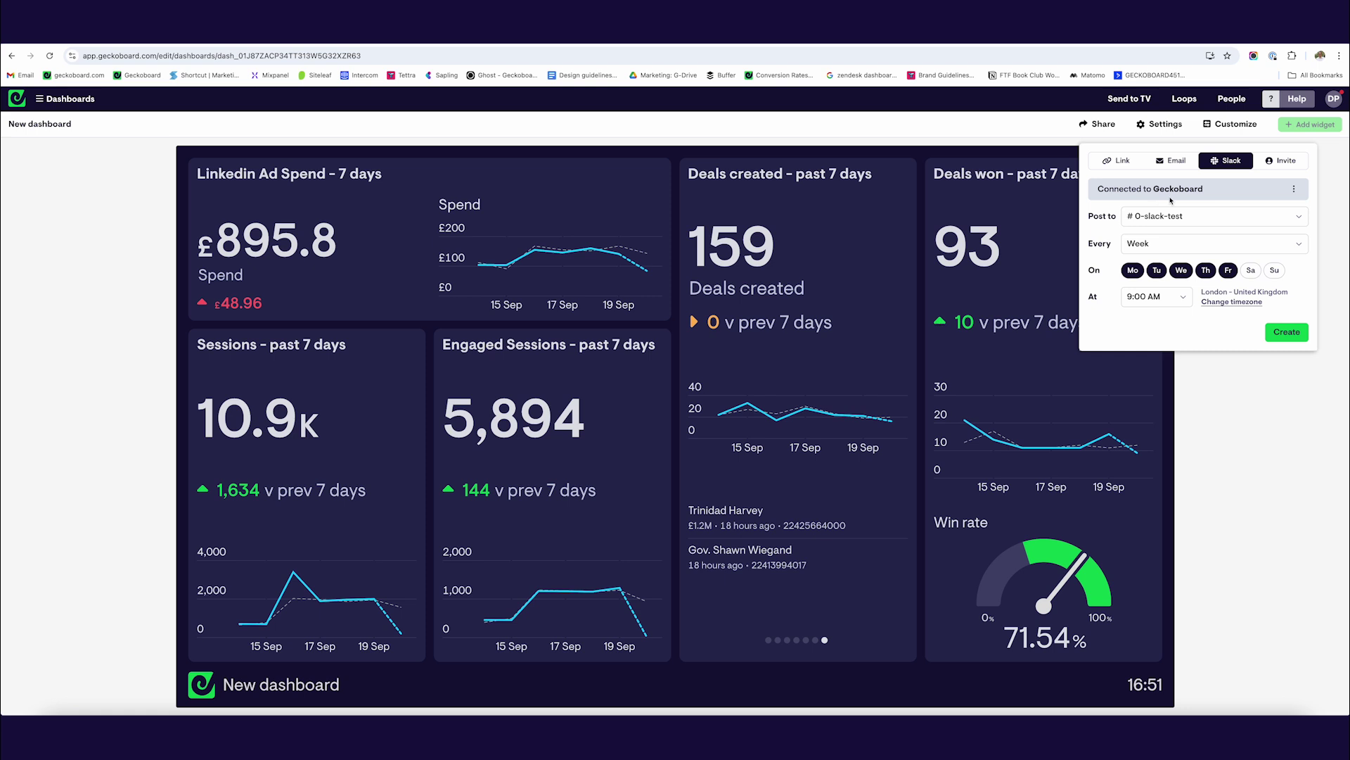
left_click(1299, 162)
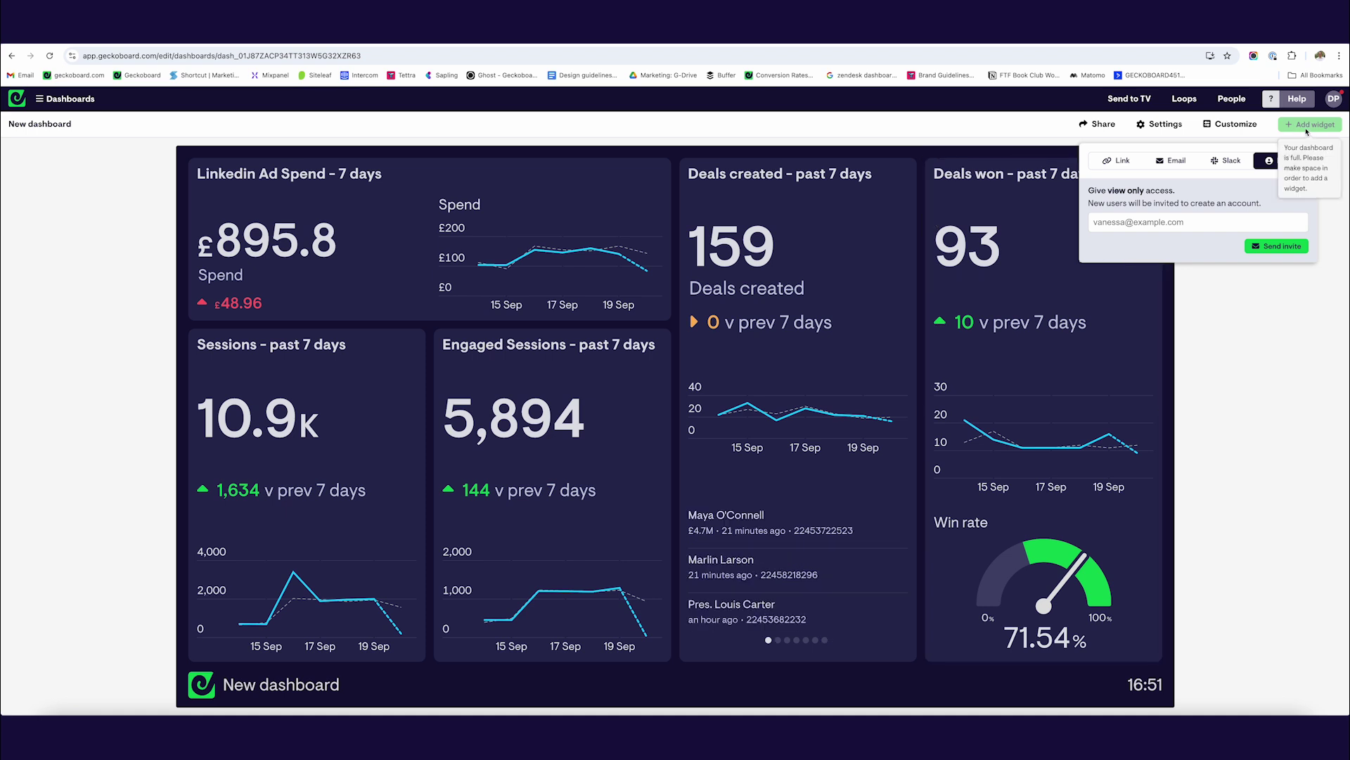
Review the connected TV screens and the available data sources, and return to the new dashboard
left_click(1126, 100)
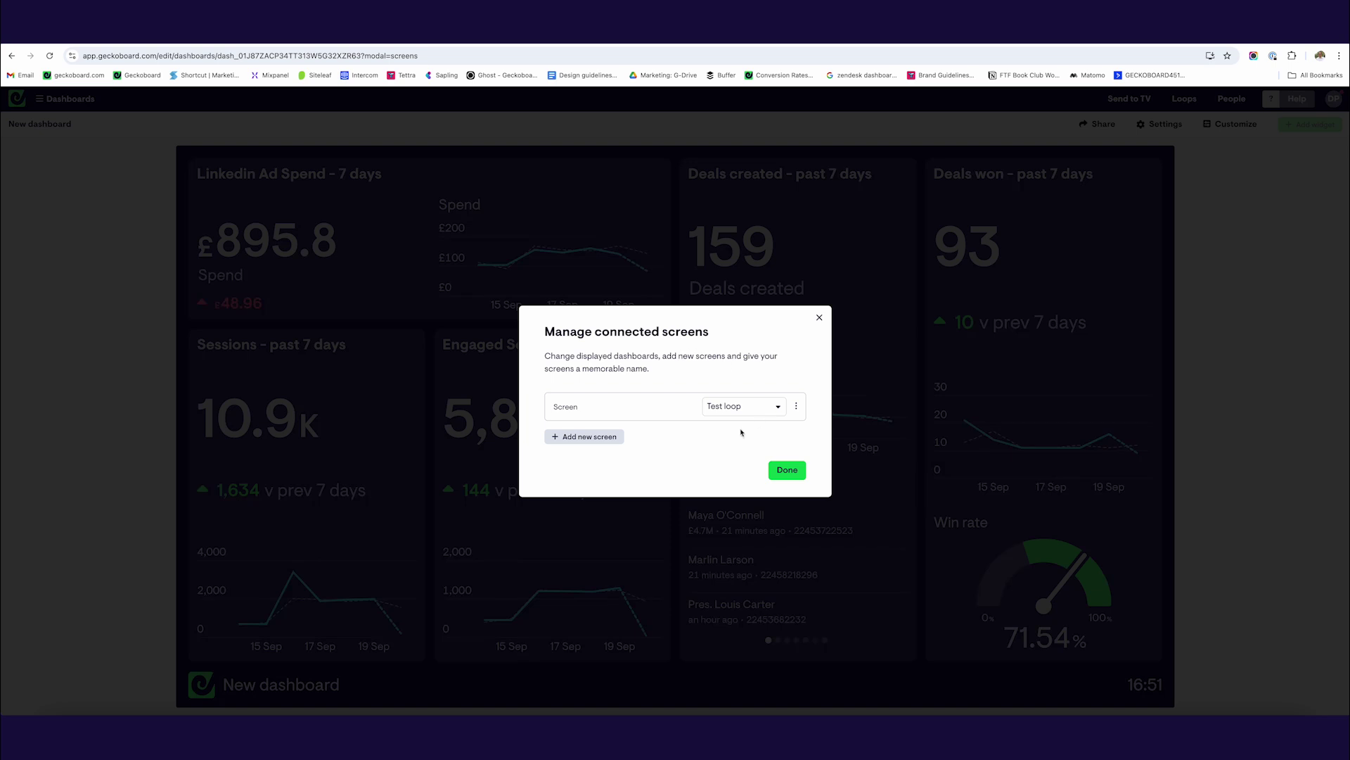
left_click(819, 318)
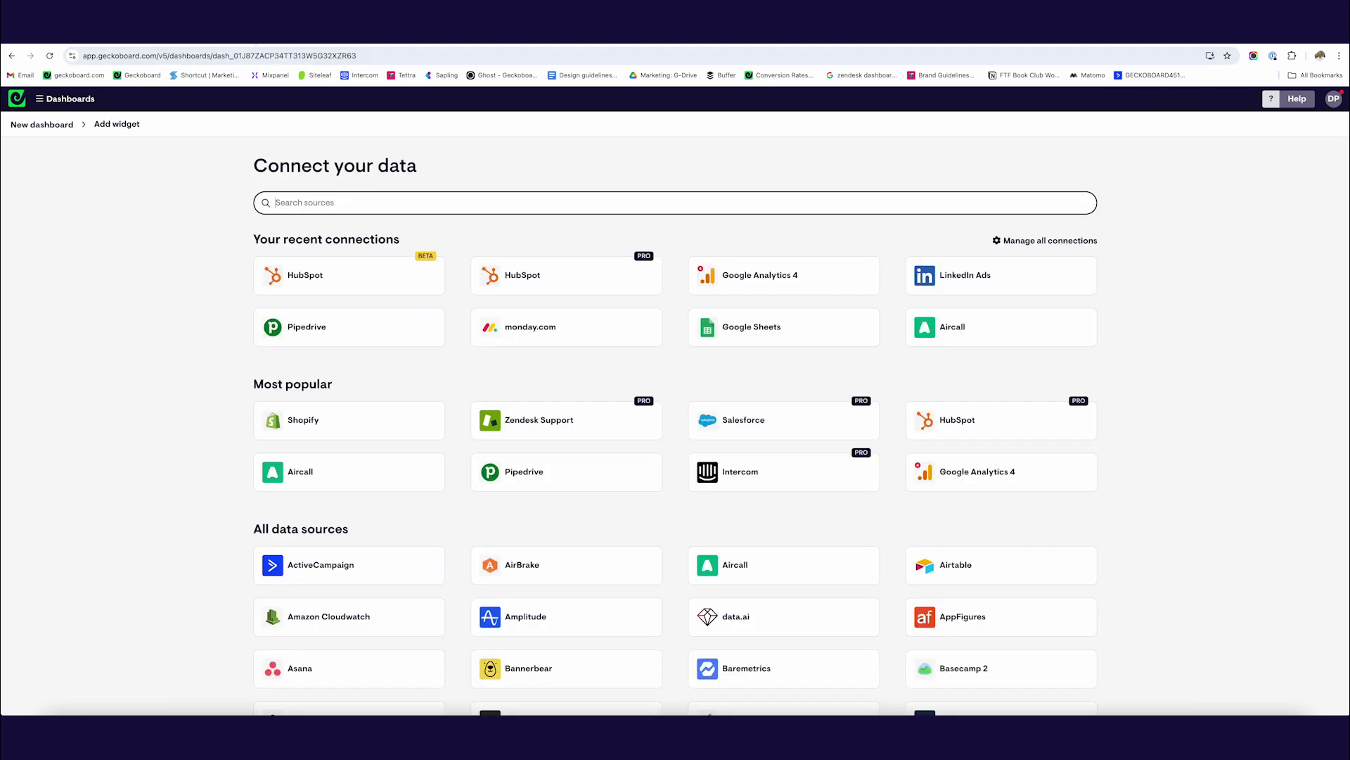
left_click(42, 124)
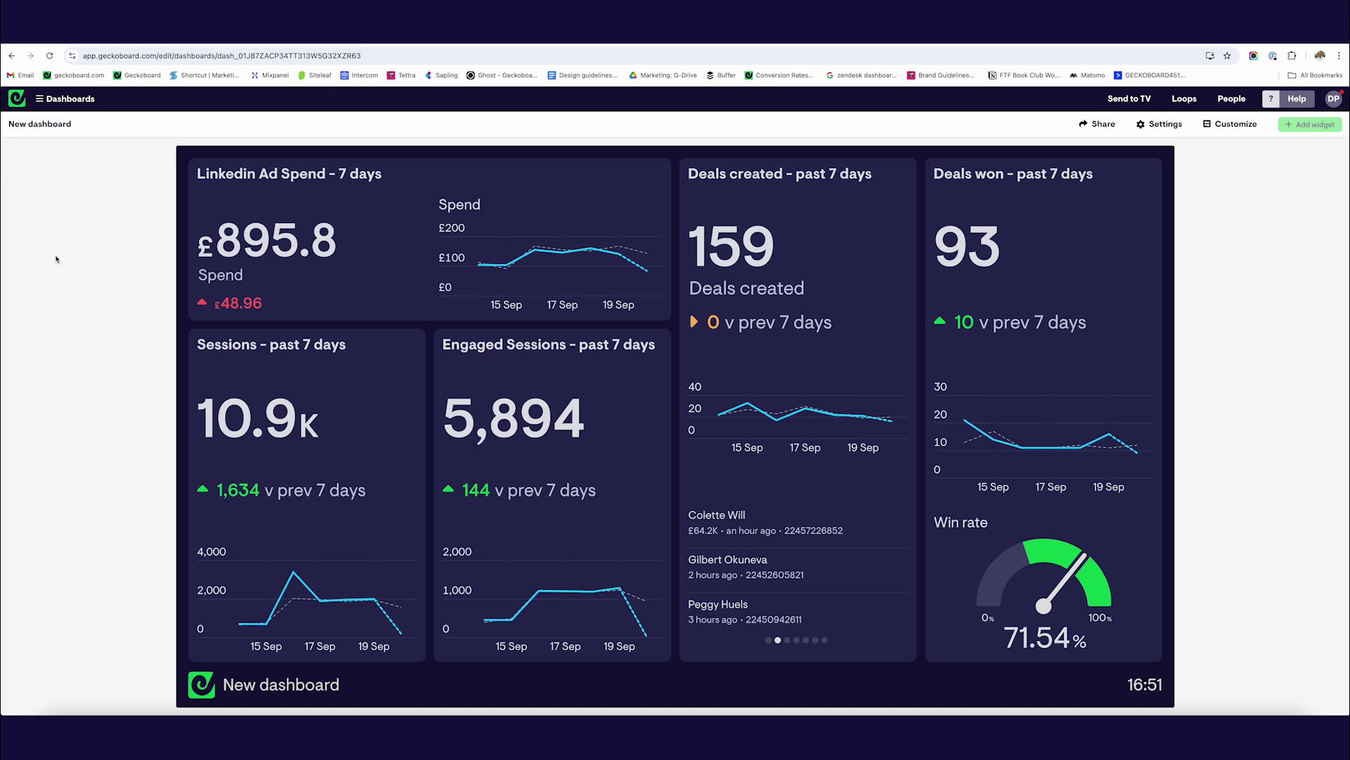